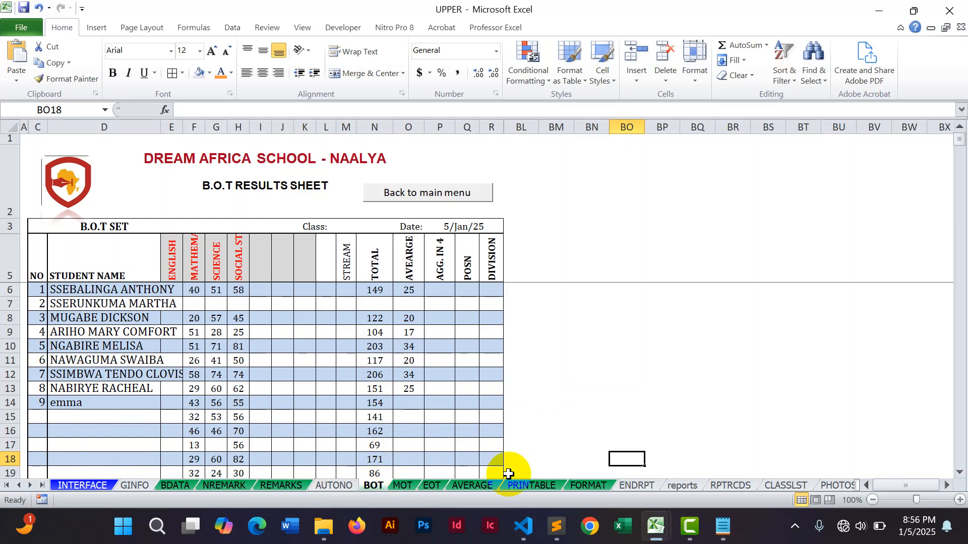
Switch to the DEMO 1 workbook and add a new worksheet named BOT.
click(660, 525)
click(687, 474)
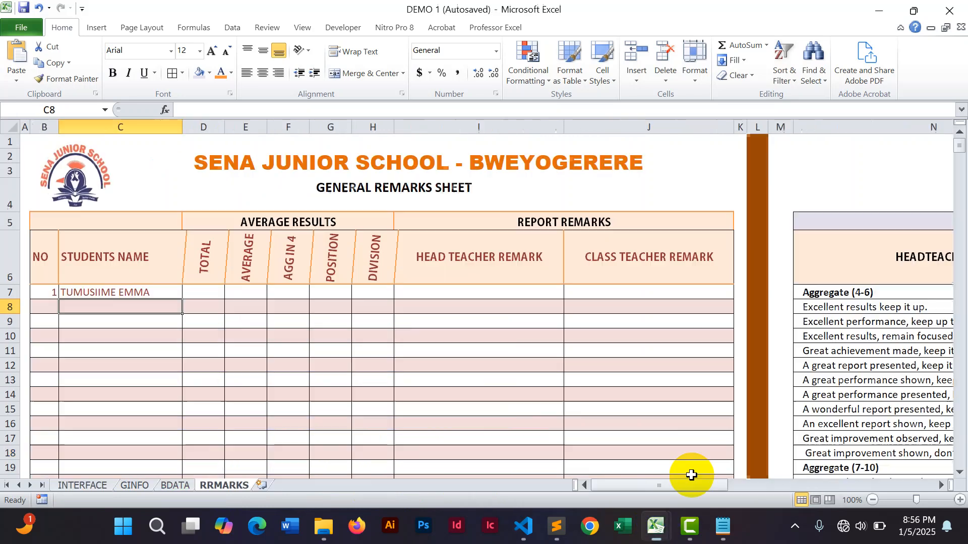
click(262, 484)
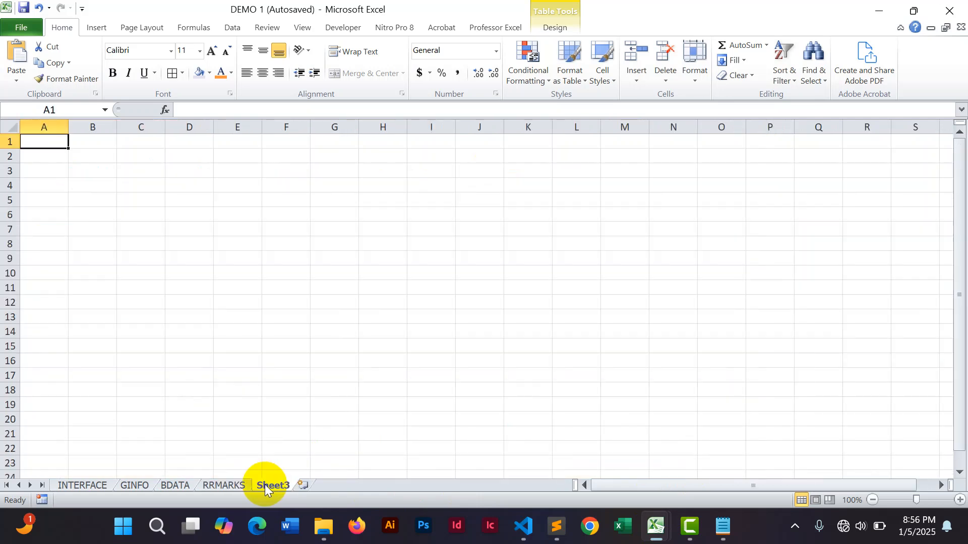
double_click(264, 485)
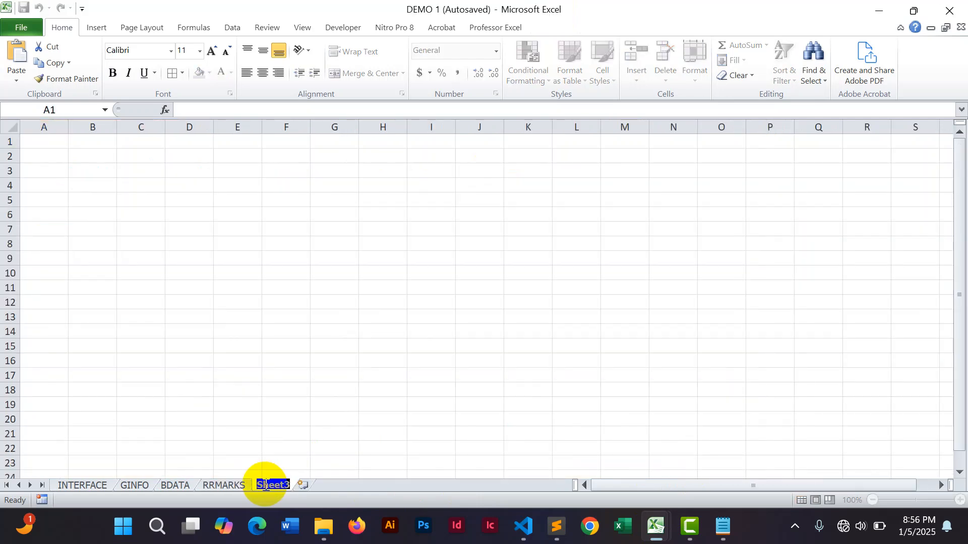
text(BOT)
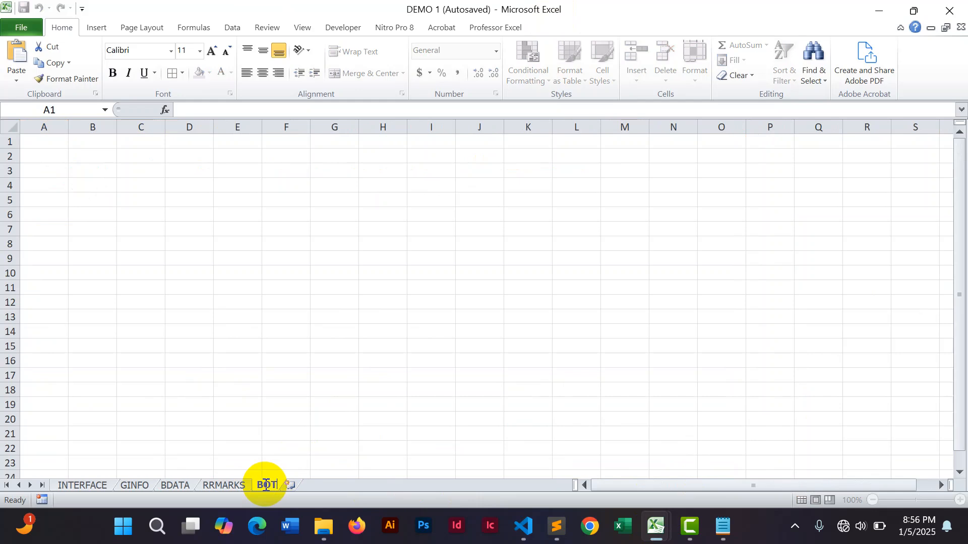
click(410, 434)
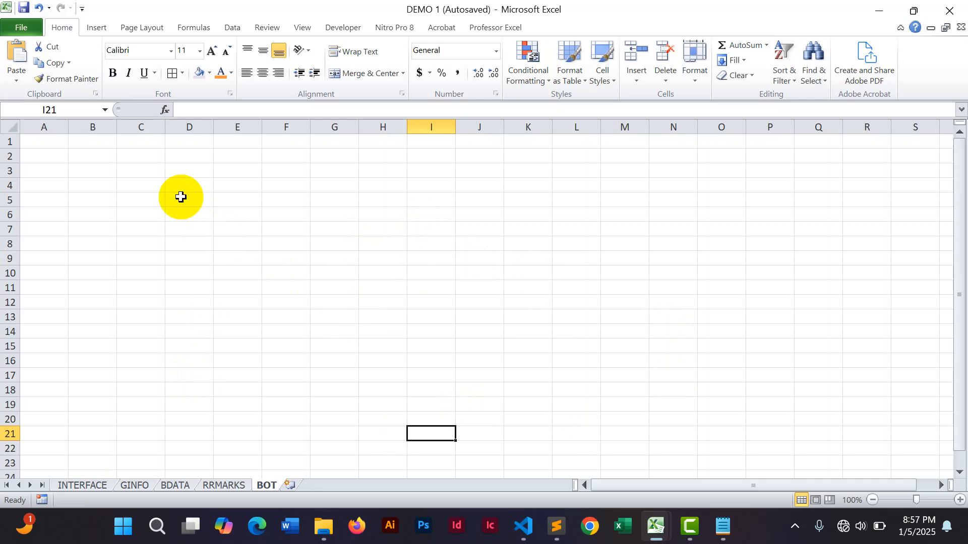
Apply all borders to the range C5:R500 and hide the sheet's gridlines.
drag(138, 202, 876, 402)
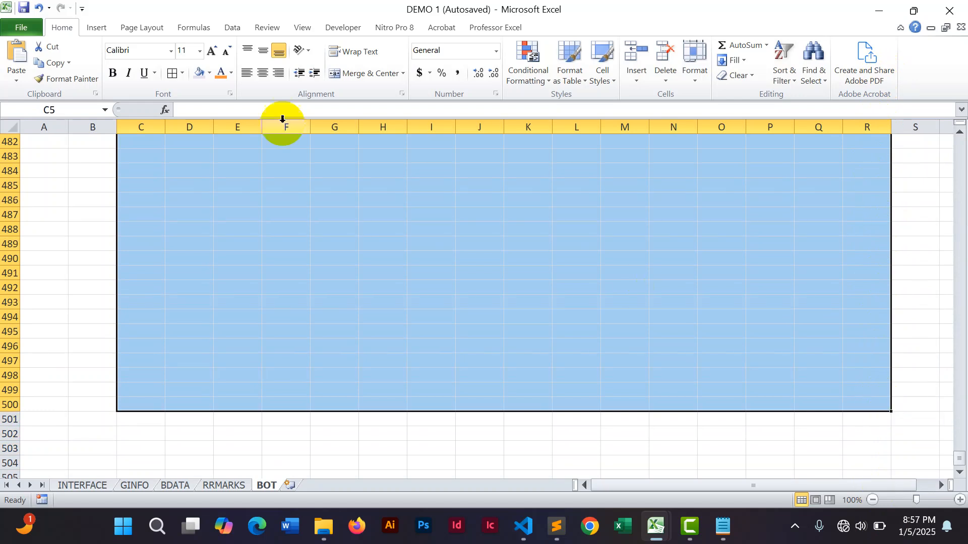
click(172, 74)
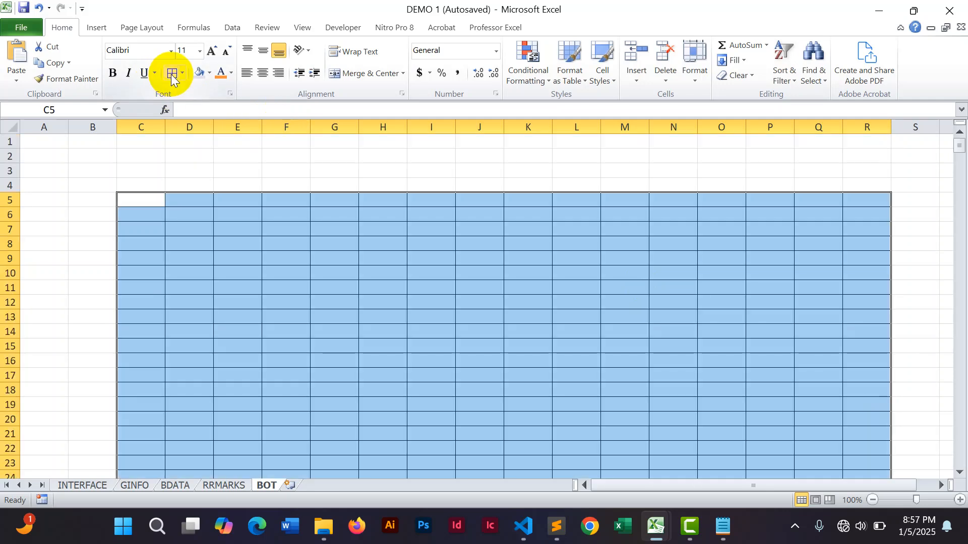
click(300, 29)
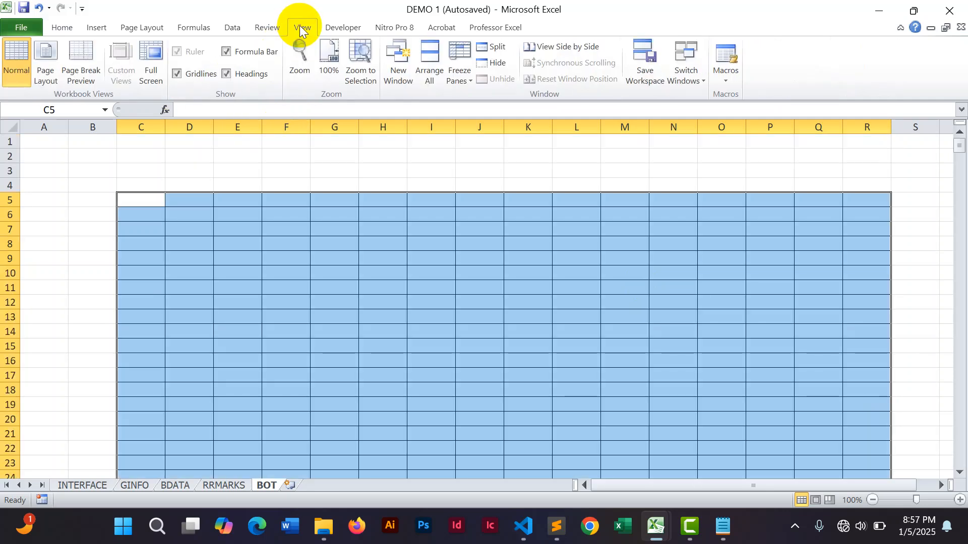
click(178, 76)
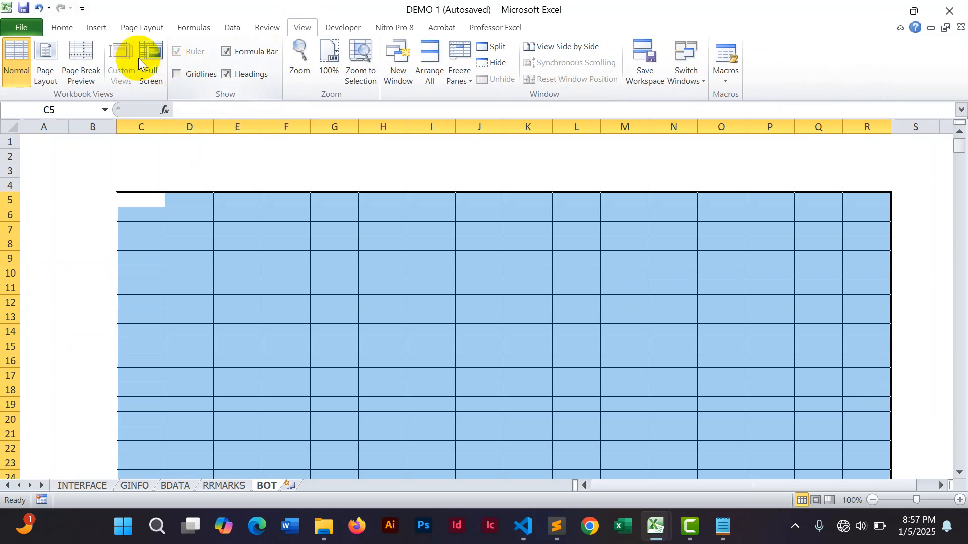
click(63, 27)
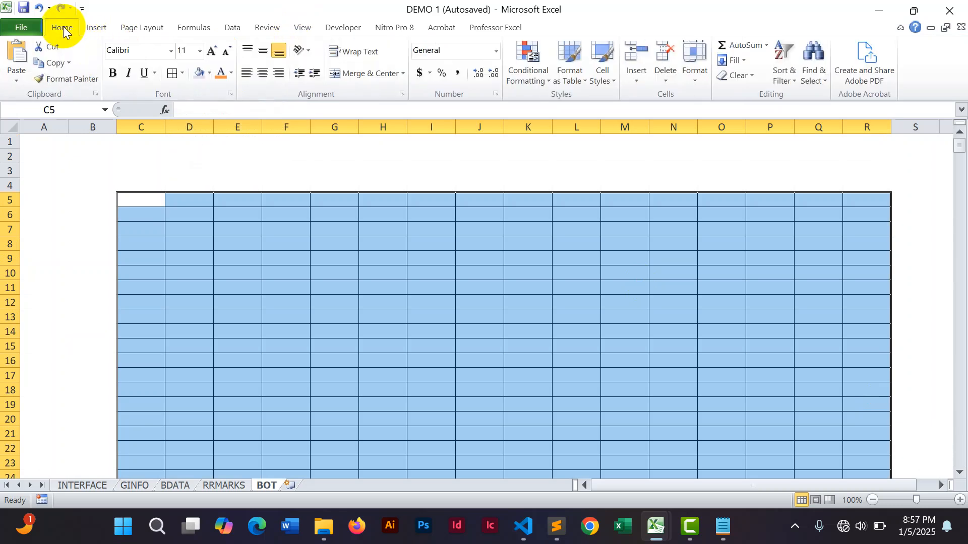
Try applying outline and inside borders to the selected range through the Format Cells border settings, then undo that change.
click(181, 74)
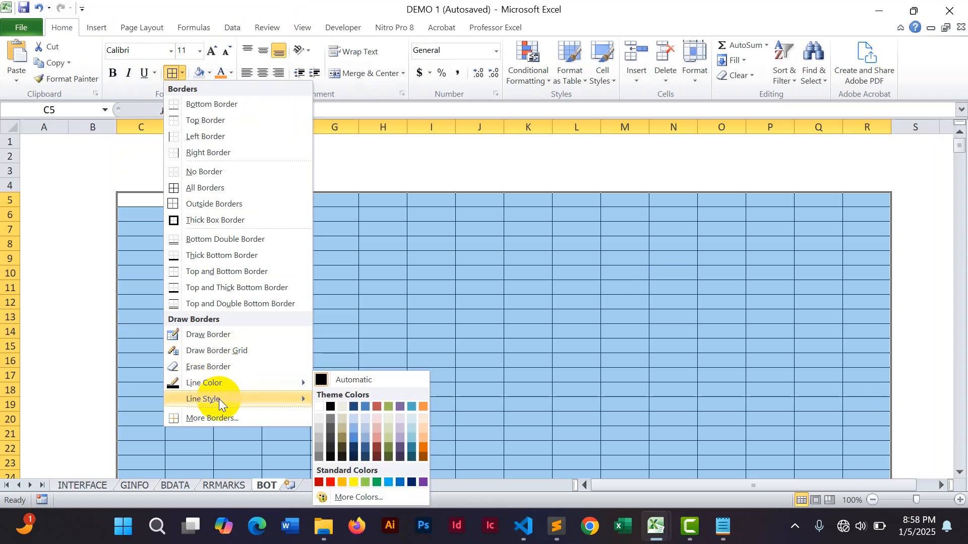
mouse_move(219, 398)
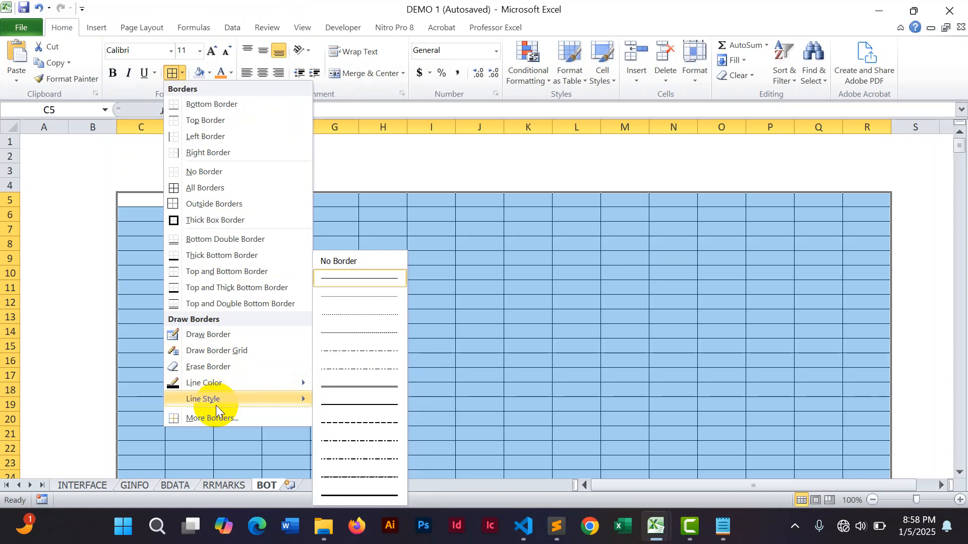
click(214, 419)
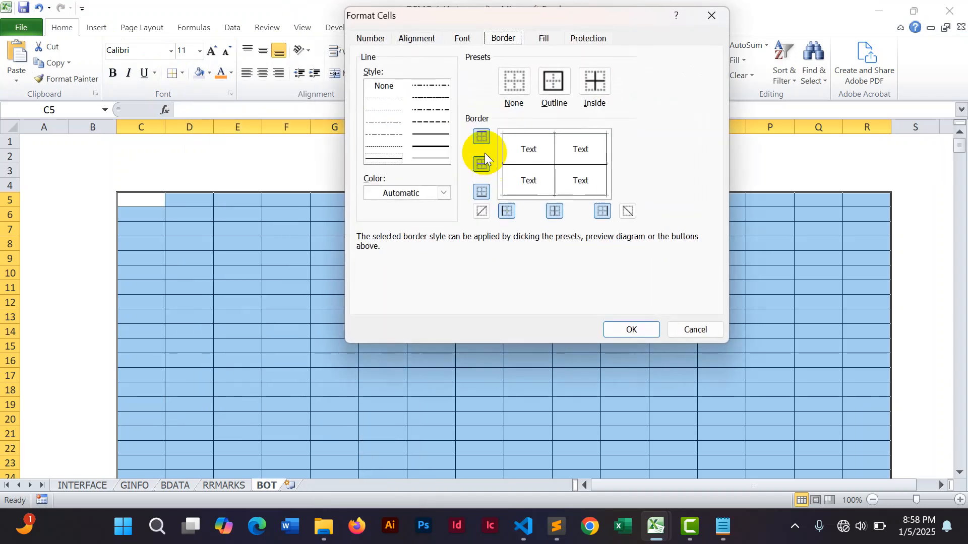
click(437, 134)
click(481, 136)
click(482, 163)
click(482, 191)
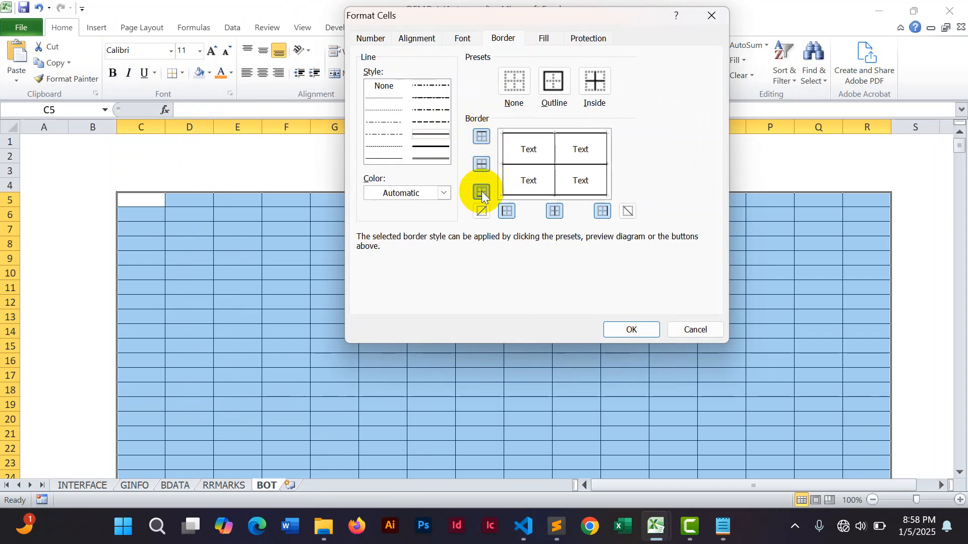
click(507, 211)
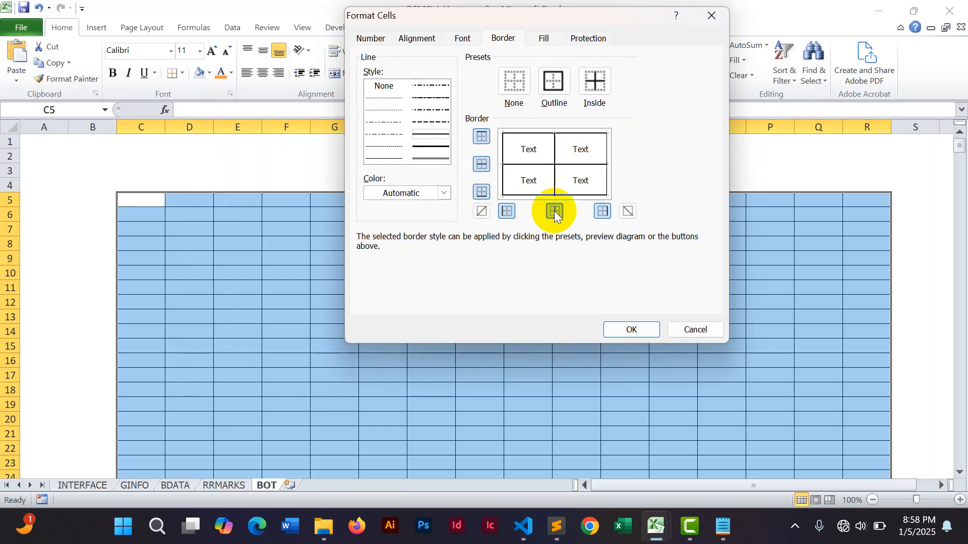
click(598, 211)
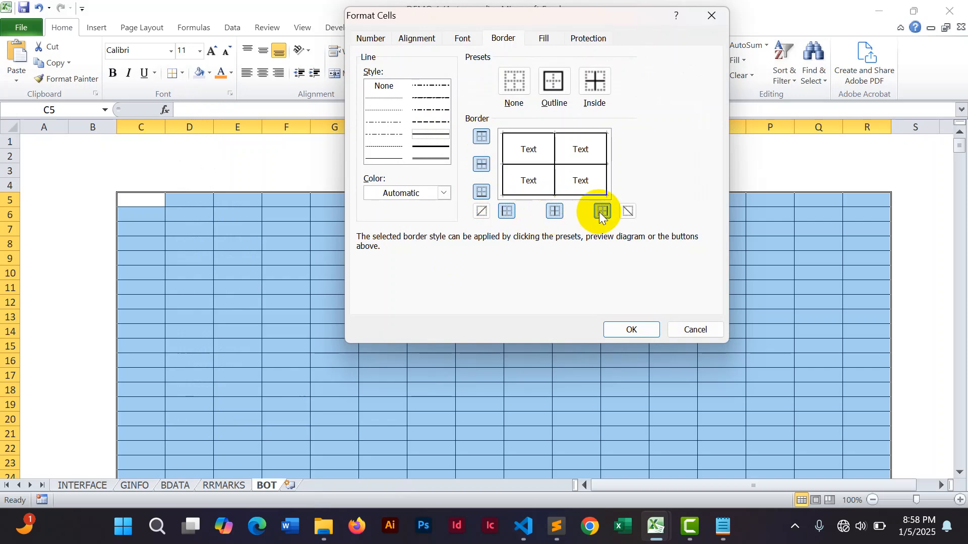
click(624, 330)
click(931, 266)
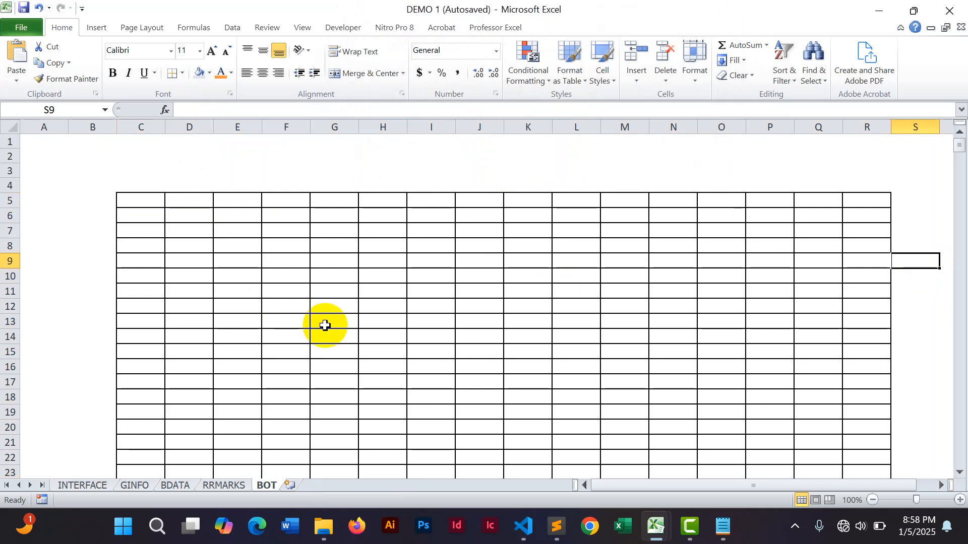
key(ctrl+z)
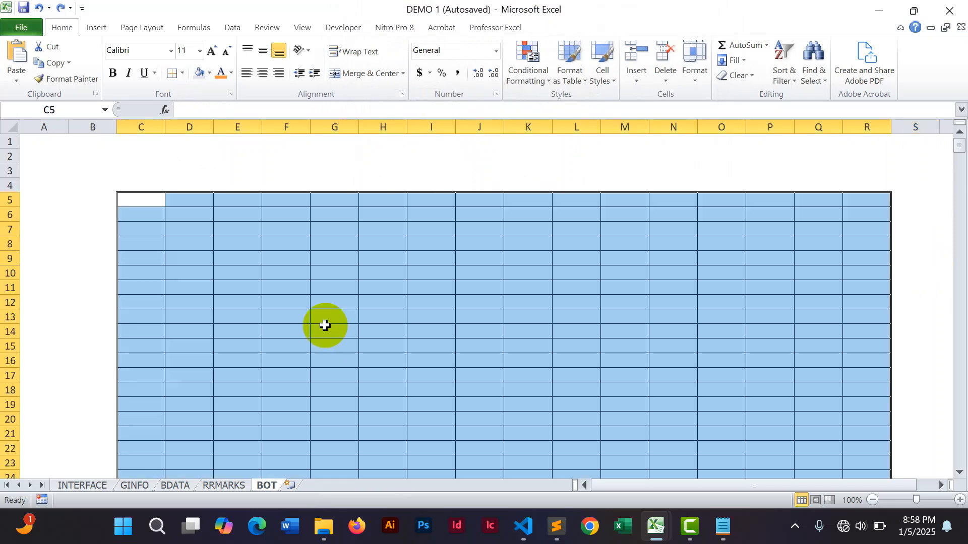
Enter the column header NO. in cell C5.
click(479, 171)
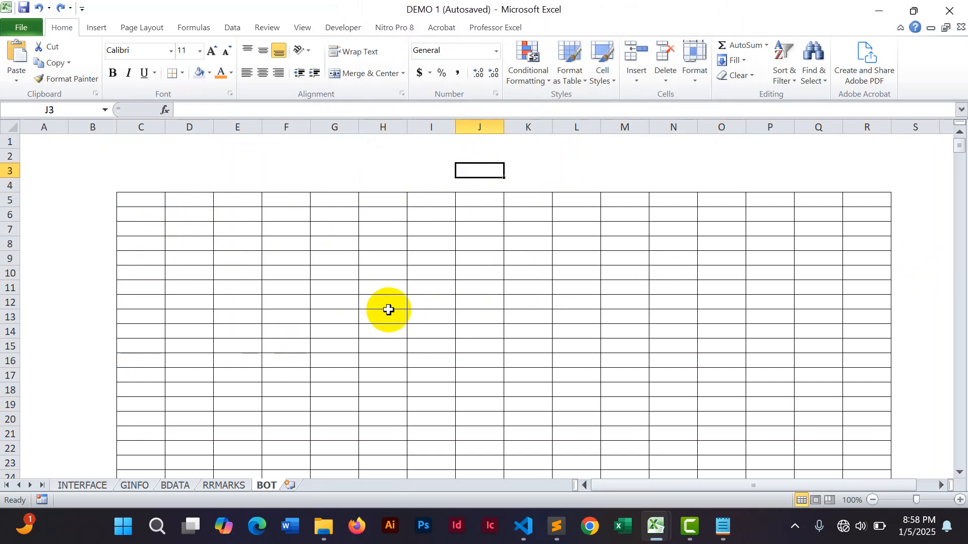
click(594, 170)
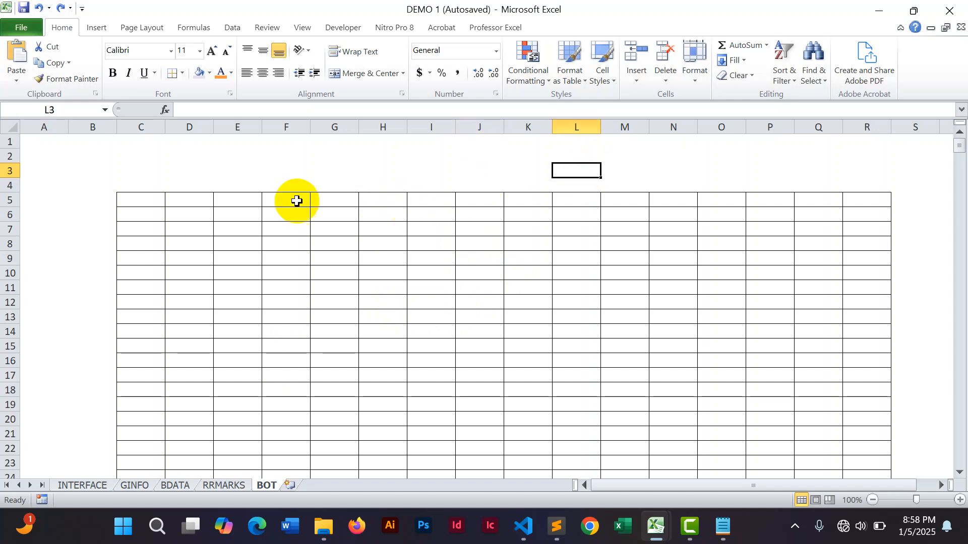
click(143, 201)
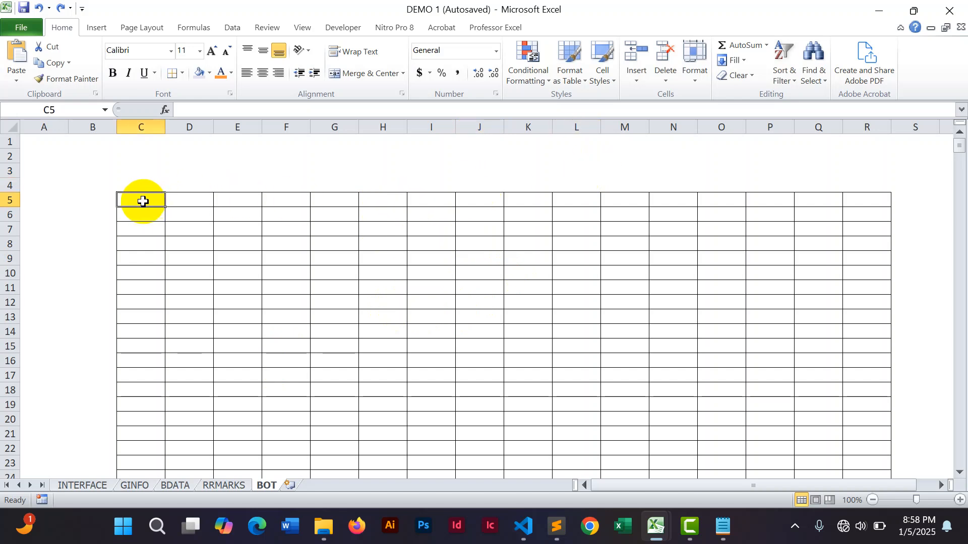
text(NO)
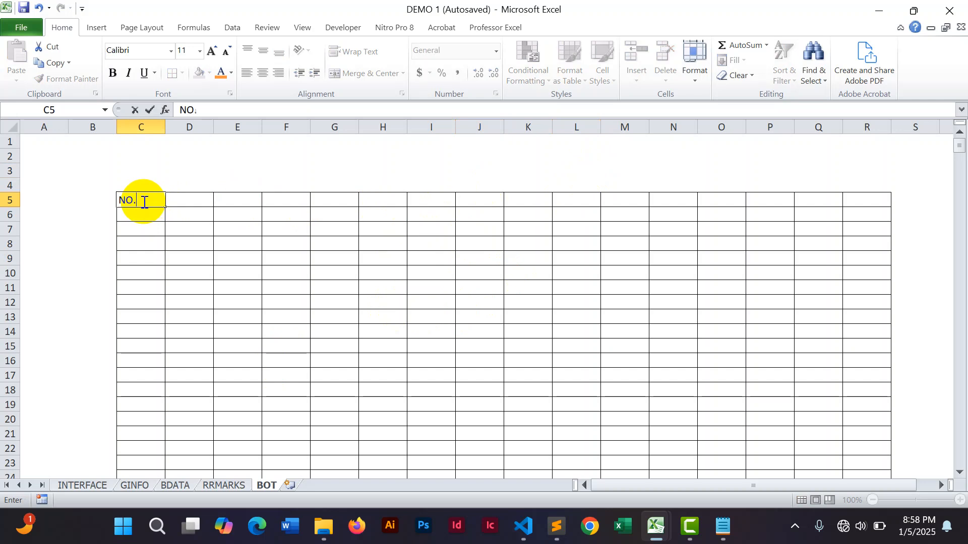
text(.)
click(176, 199)
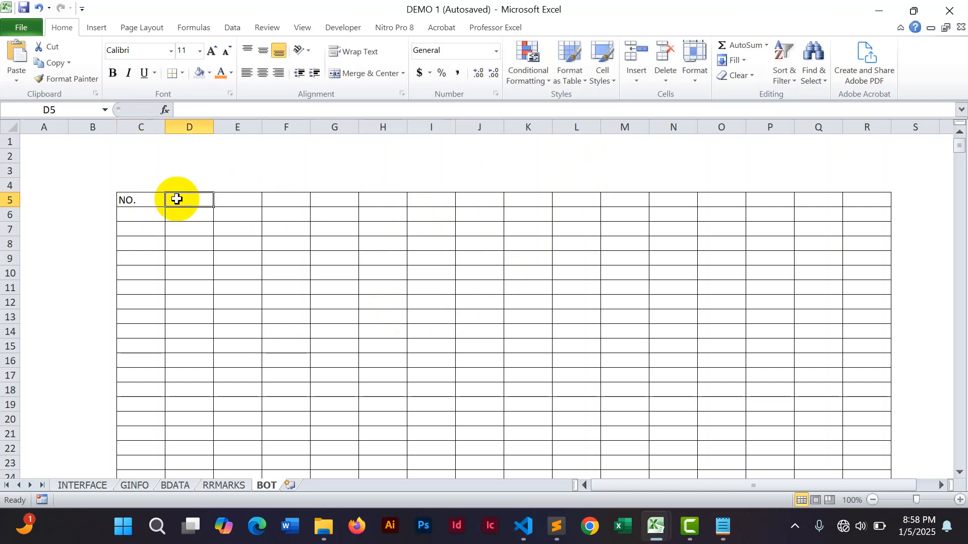
Enter the header STUDENT NAME in cell D5 and widen column D to fit the names.
text(STUDENT)
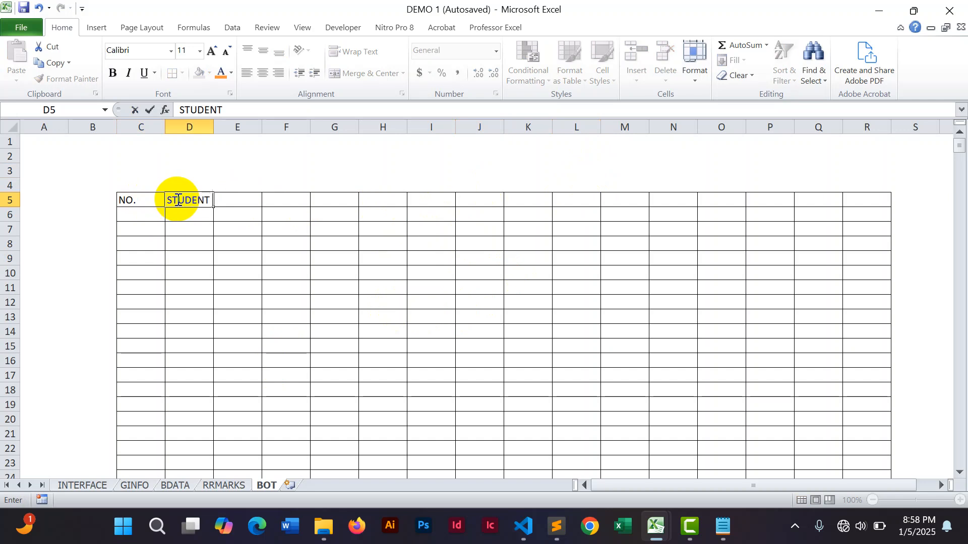
text( NAME)
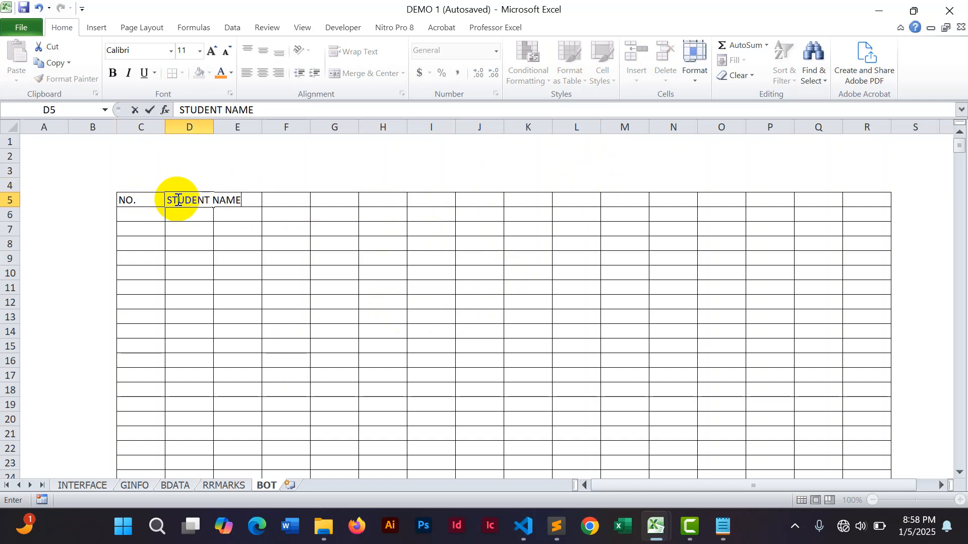
click(355, 313)
drag(214, 127, 375, 141)
drag(395, 199, 648, 211)
Link cell E5 to the ENGLISH subject name on the GINFO sheet with a formula.
click(405, 197)
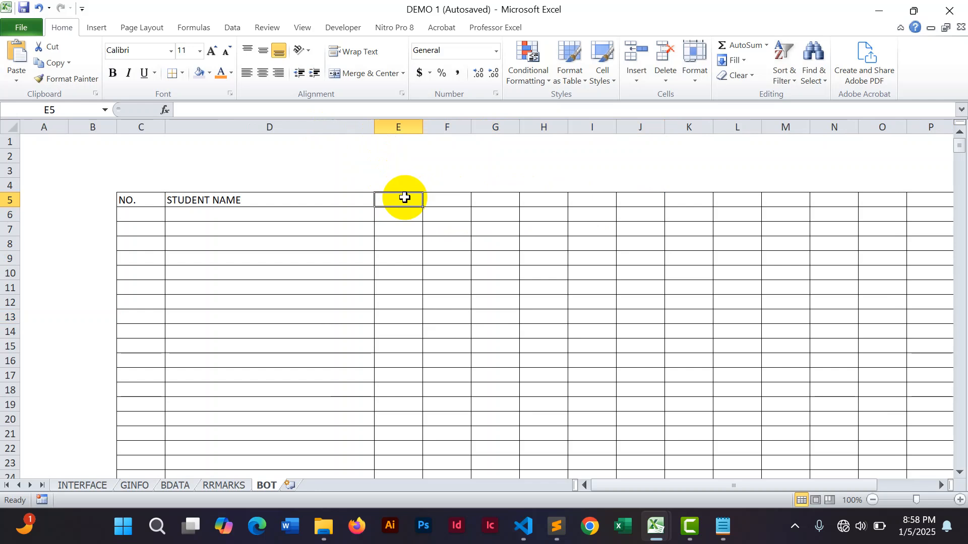
text(=)
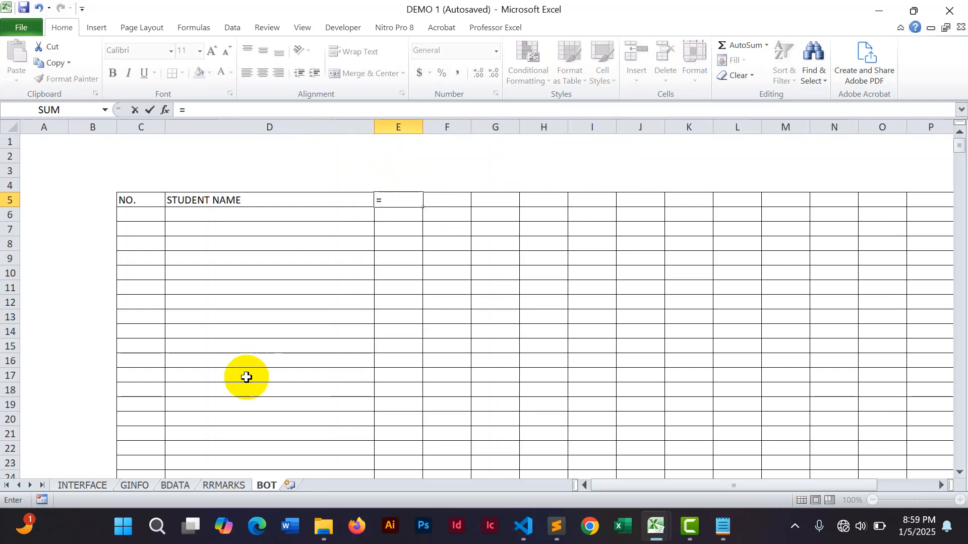
click(133, 485)
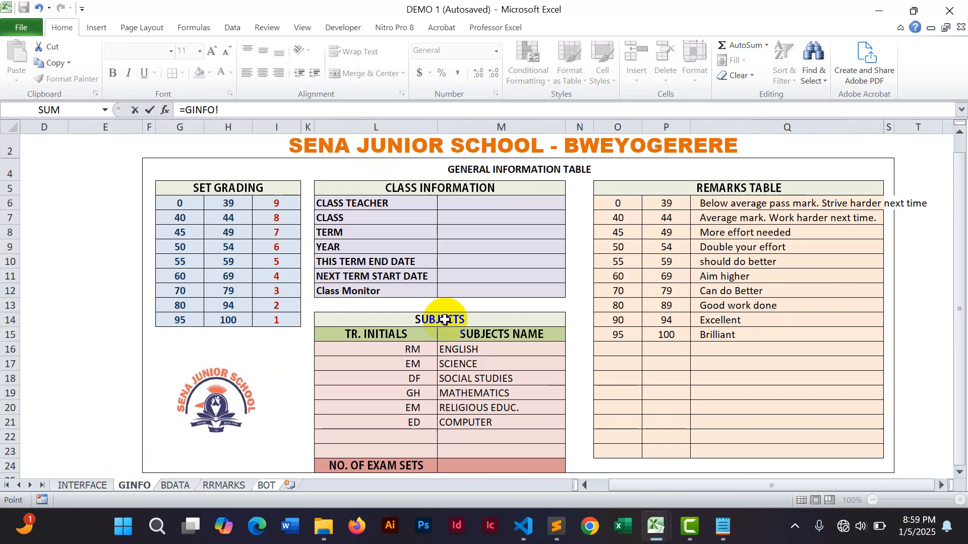
click(451, 350)
key(Return)
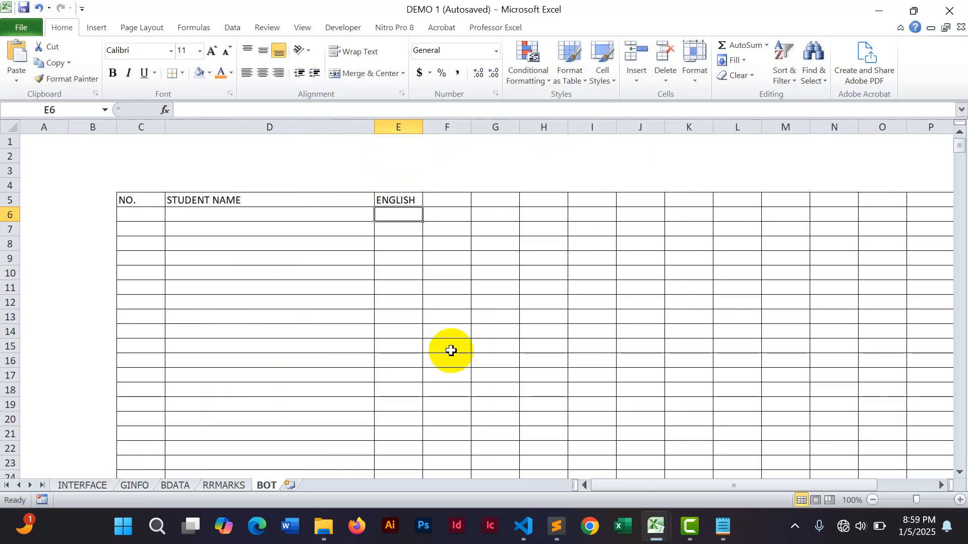
Link cell F5 to the SCIENCE subject name on the GINFO sheet with a formula.
click(442, 198)
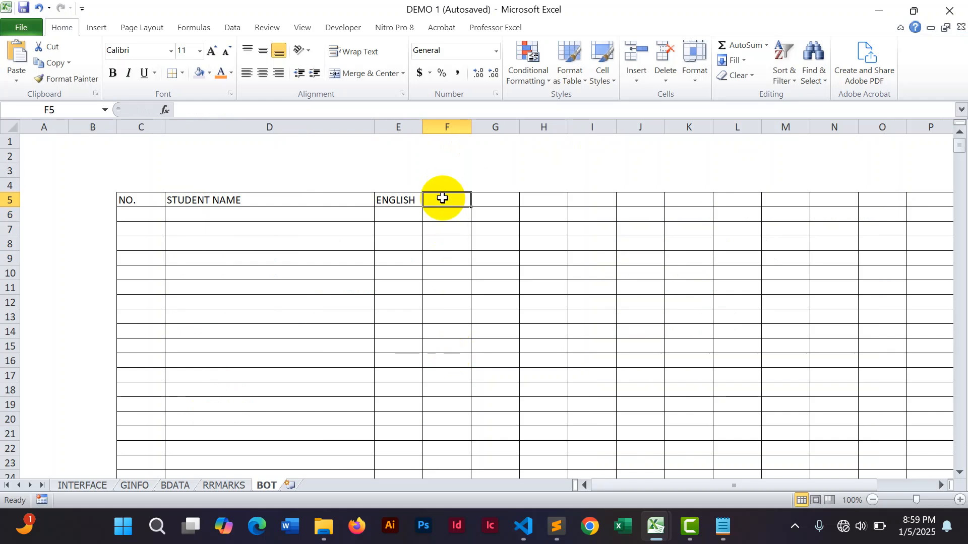
text(=)
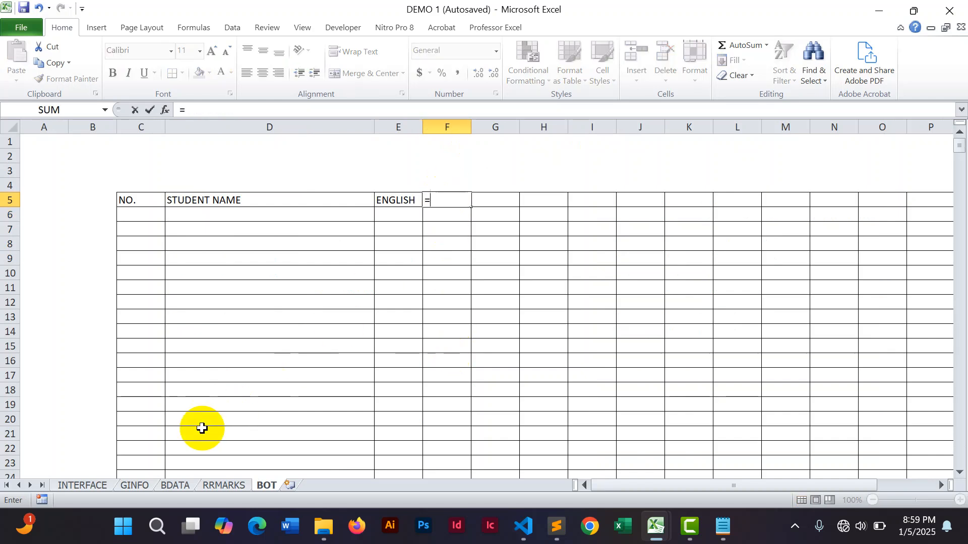
click(137, 489)
click(458, 368)
key(Return)
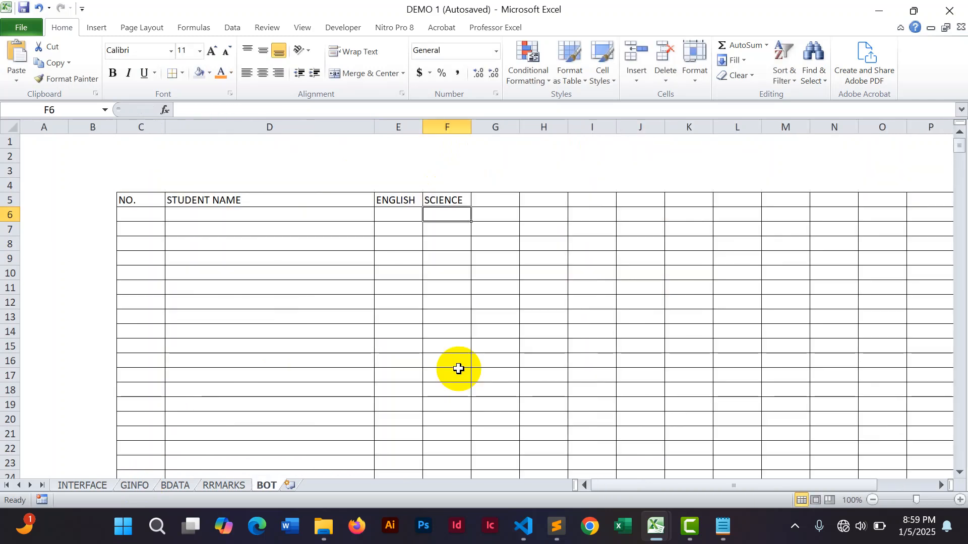
Link cell G5 to the SOCIAL STUDIES subject name on the GINFO sheet with a formula.
click(493, 199)
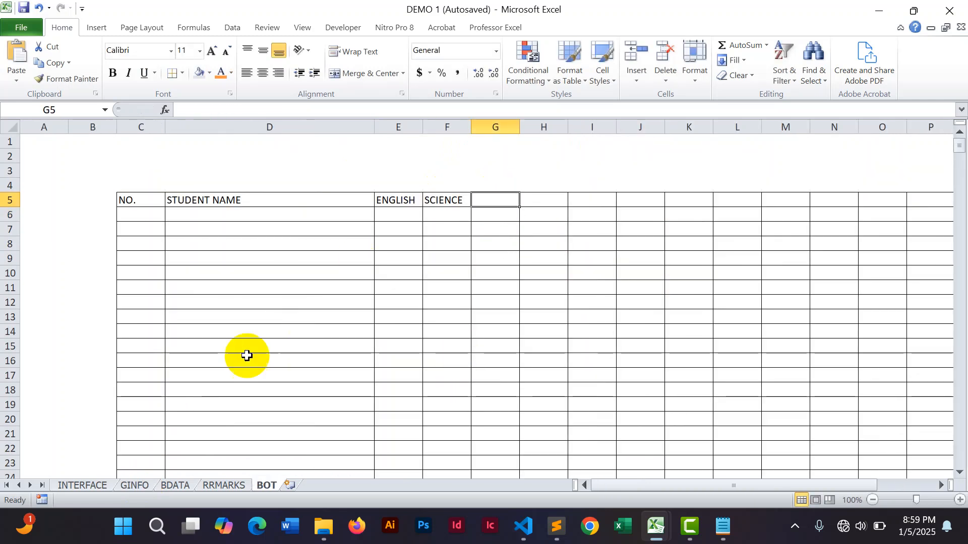
click(135, 485)
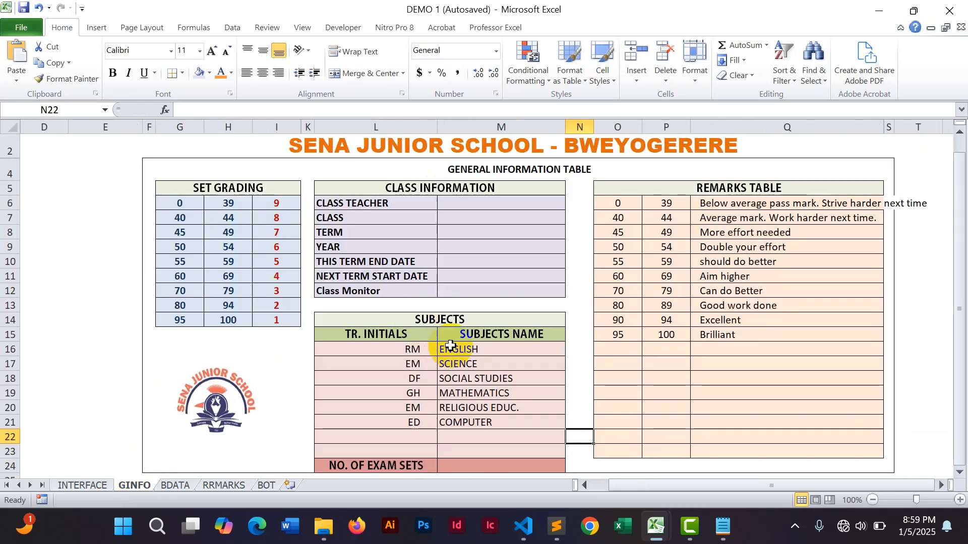
click(456, 378)
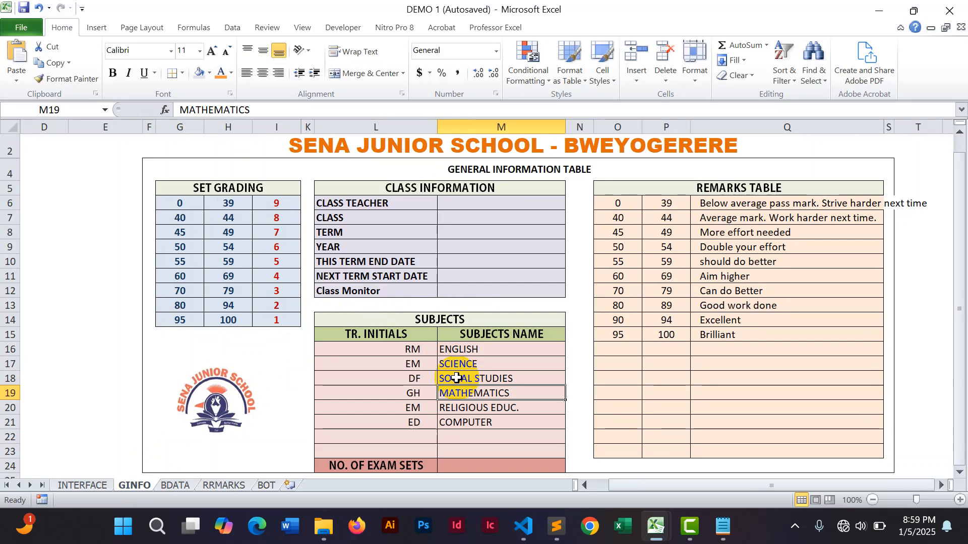
click(264, 485)
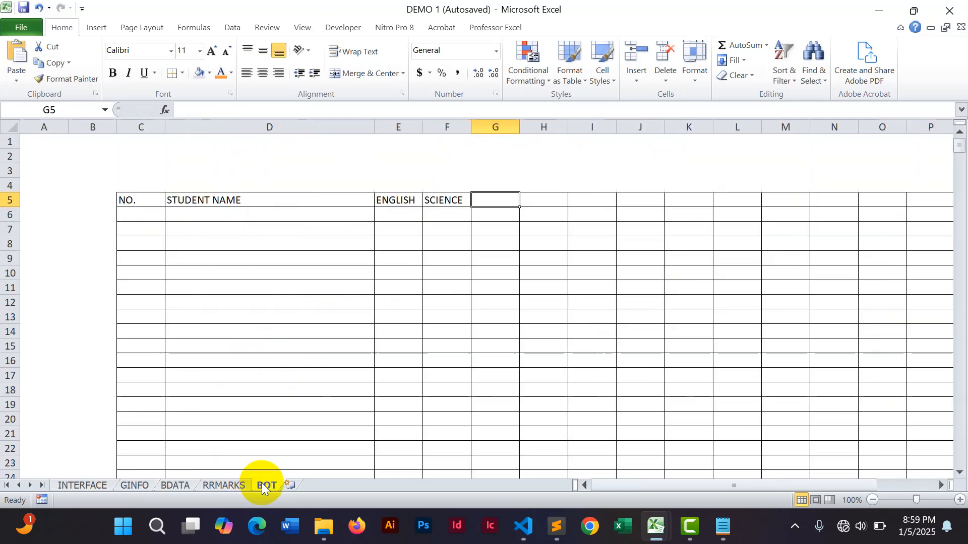
text(=)
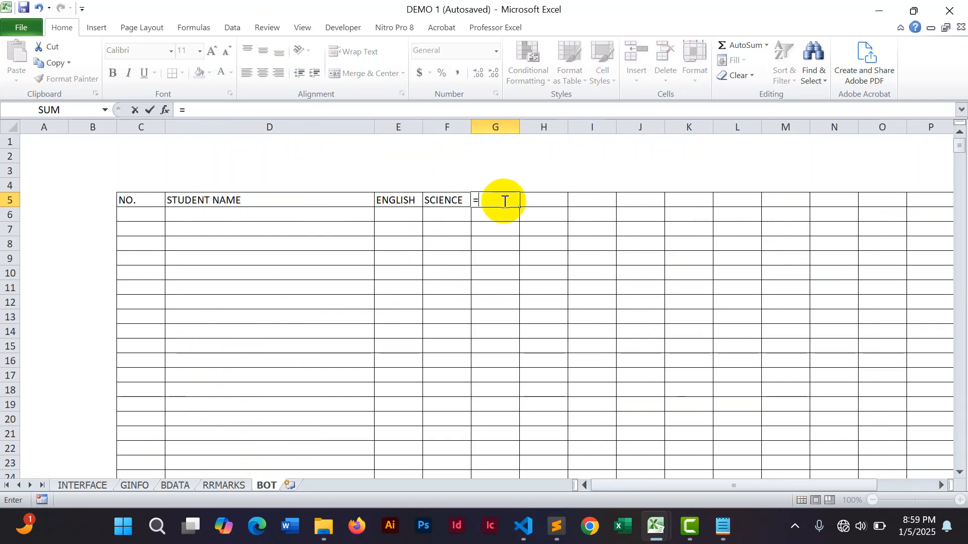
click(136, 485)
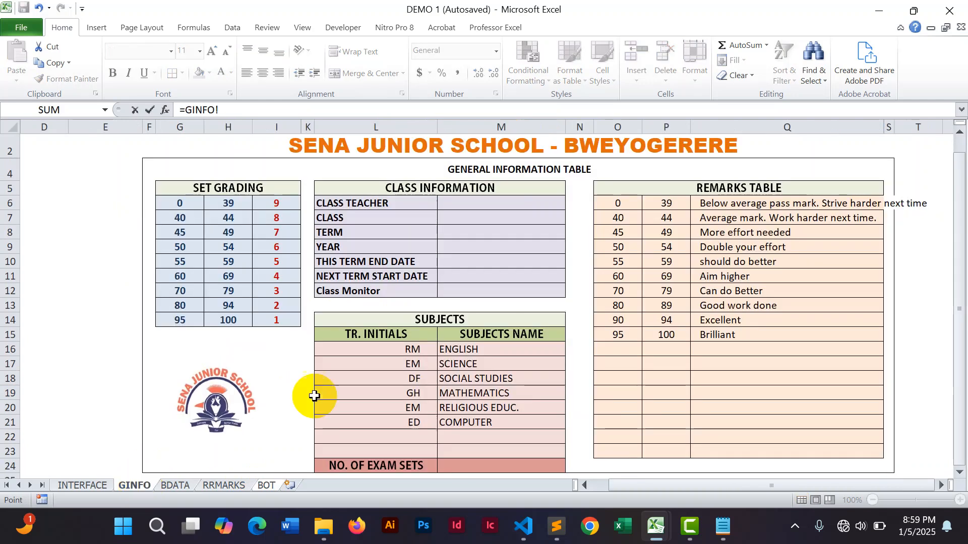
click(450, 372)
key(Return)
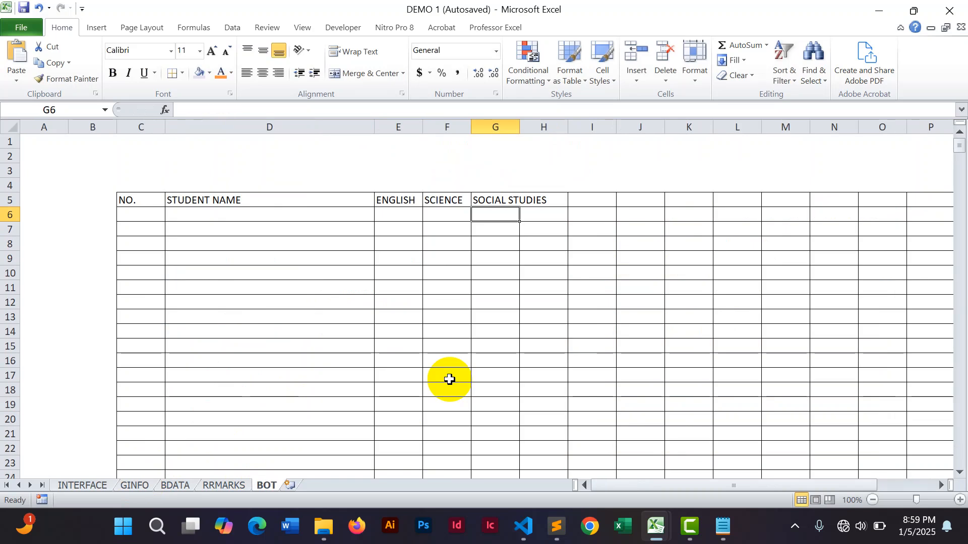
Link cell H5 to the MATHEMATICS subject name on the GINFO sheet with a formula.
click(546, 197)
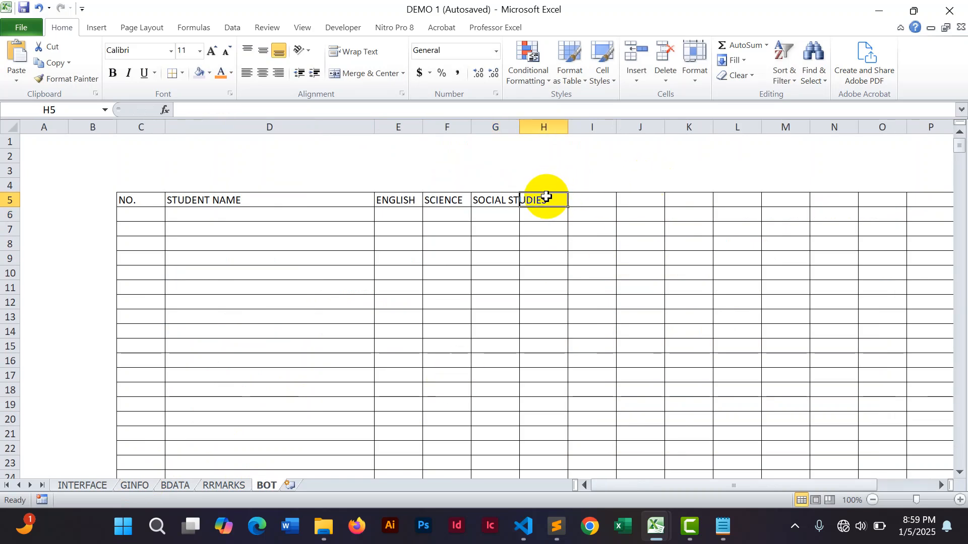
text(=)
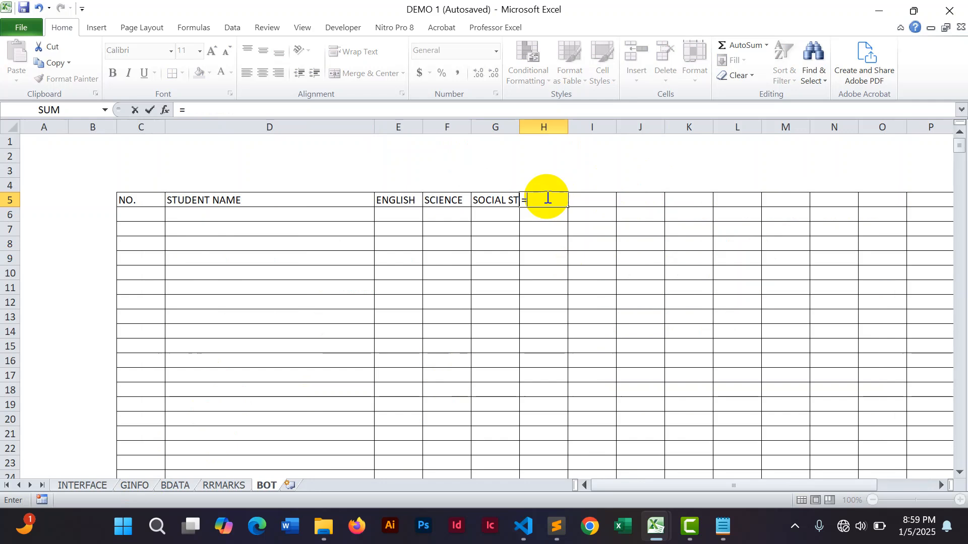
click(132, 489)
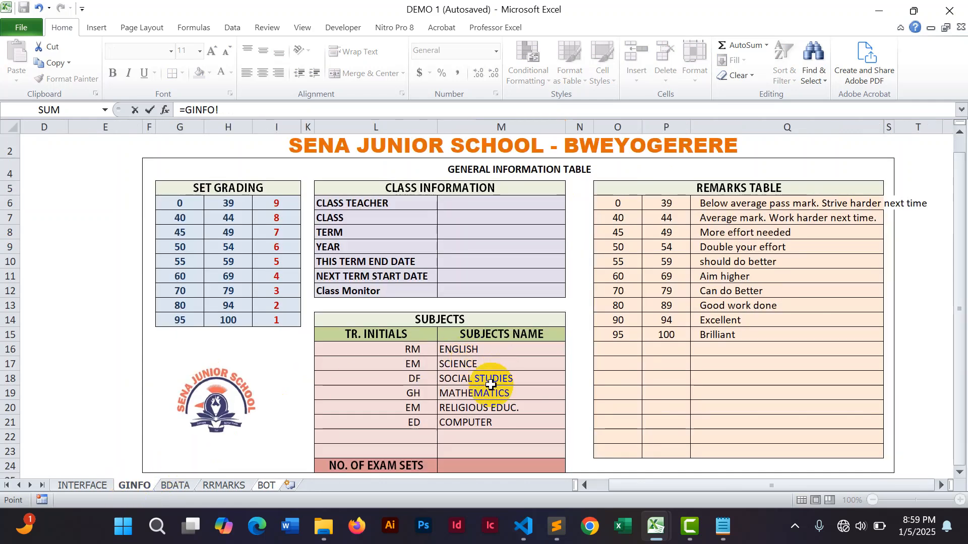
click(471, 394)
key(Return)
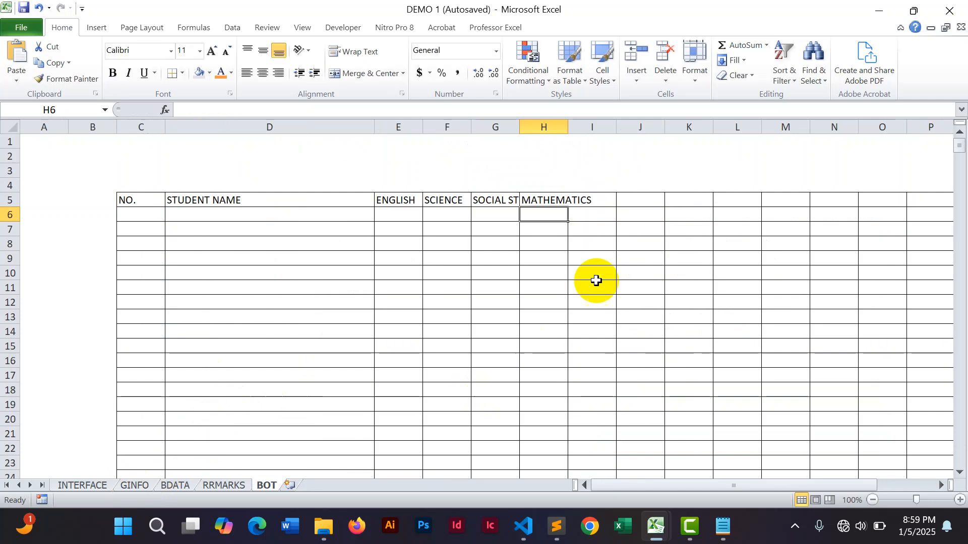
Link cell I5 to the RELIGIOUS EDUC. subject name on the GINFO sheet with a formula.
click(598, 201)
text(=)
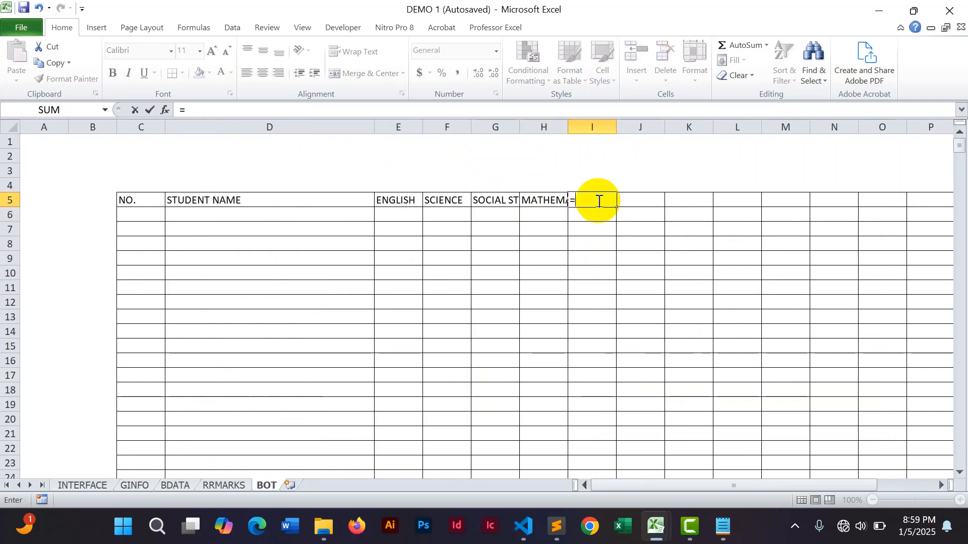
click(135, 485)
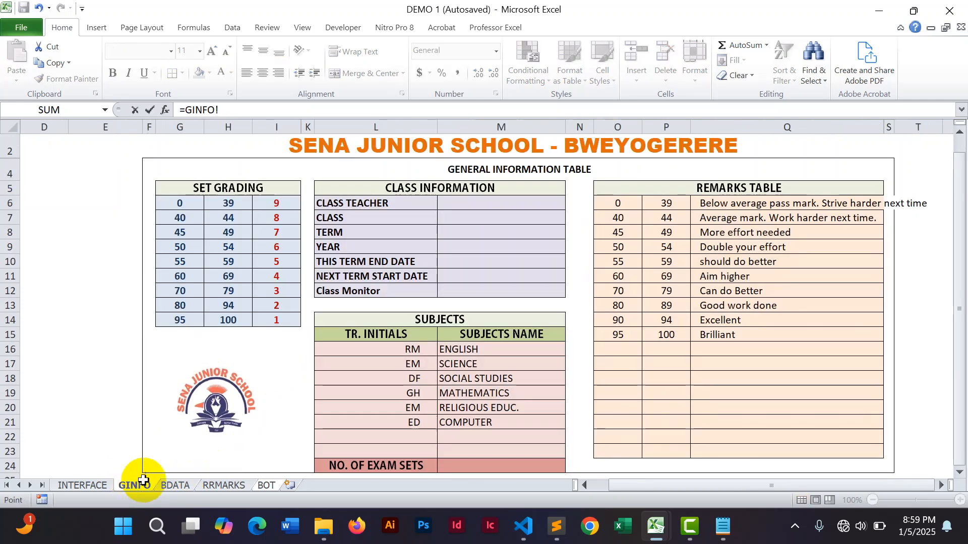
click(452, 408)
key(Return)
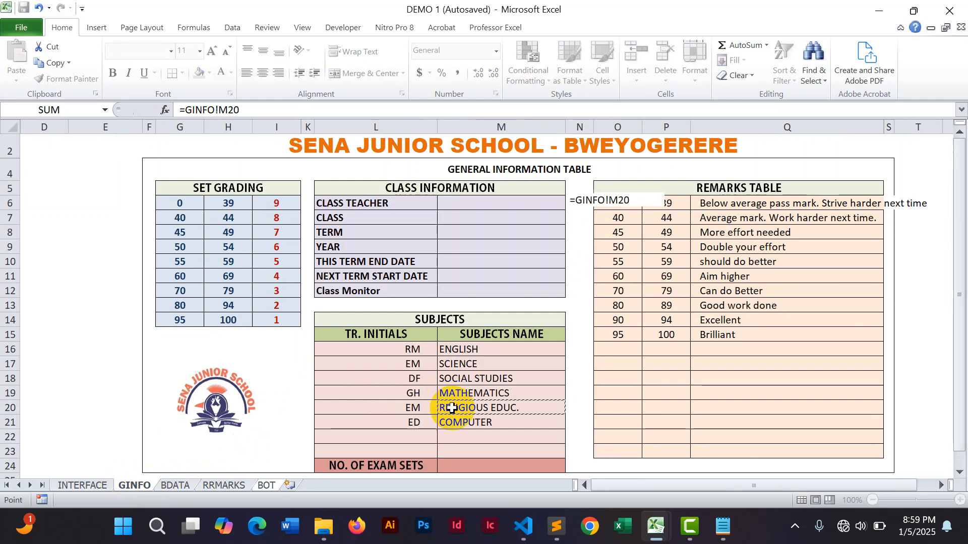
Link cell J5 to the COMPUTER subject name on the GINFO sheet with a formula.
click(638, 199)
text(=)
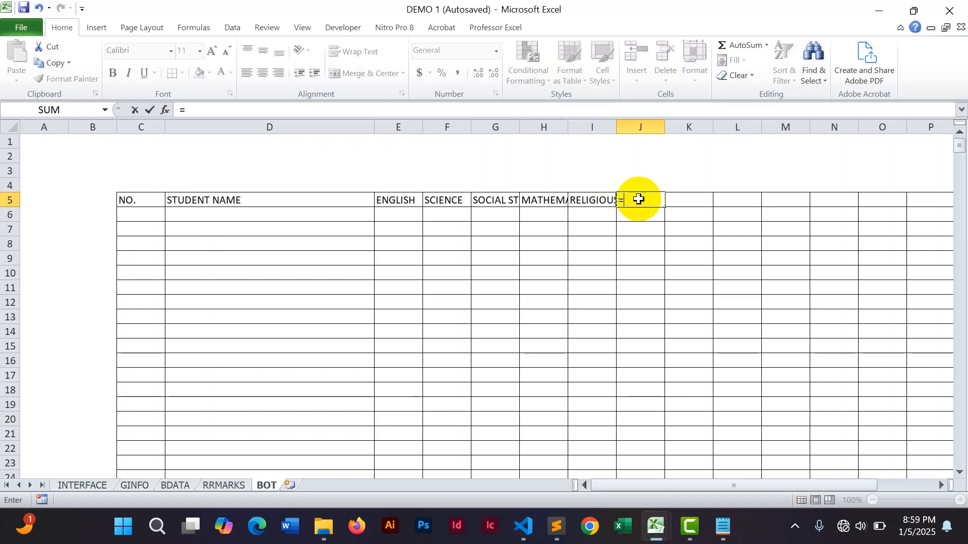
click(136, 485)
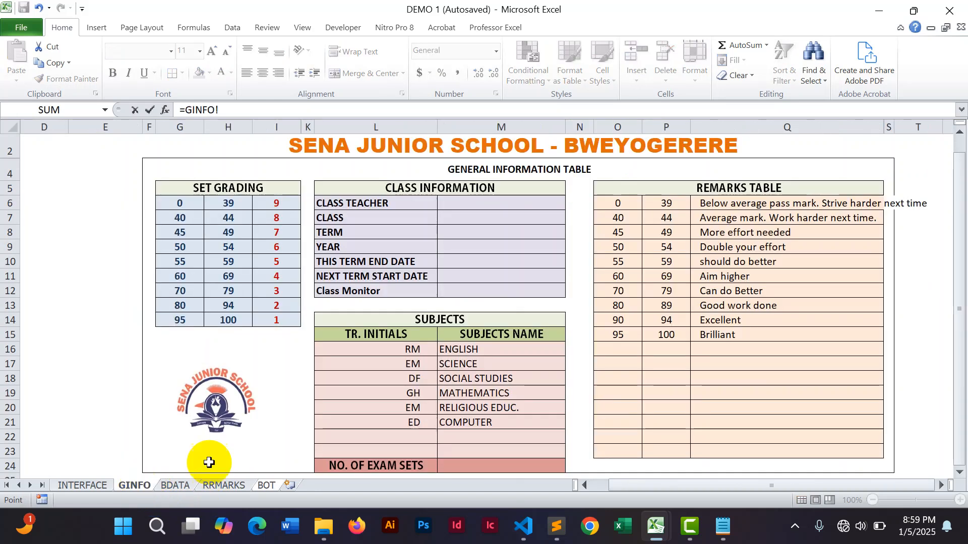
click(449, 422)
key(Return)
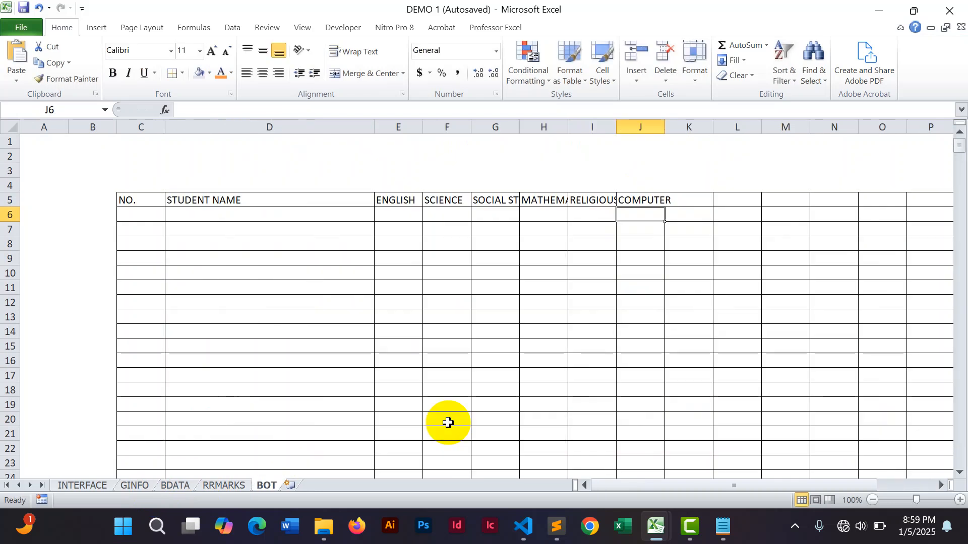
Link cell K5 to the first blank subject row, M22, on the GINFO sheet with a formula.
click(676, 200)
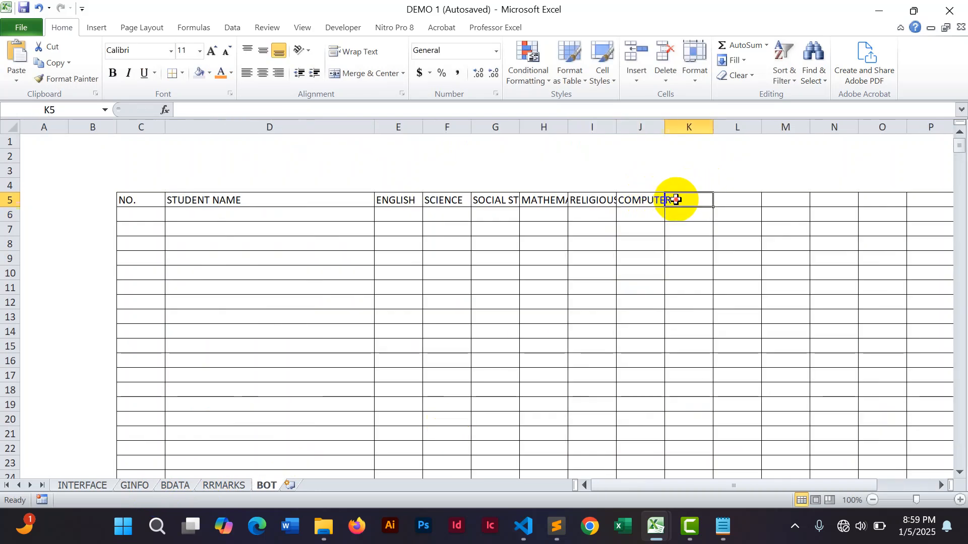
text(=)
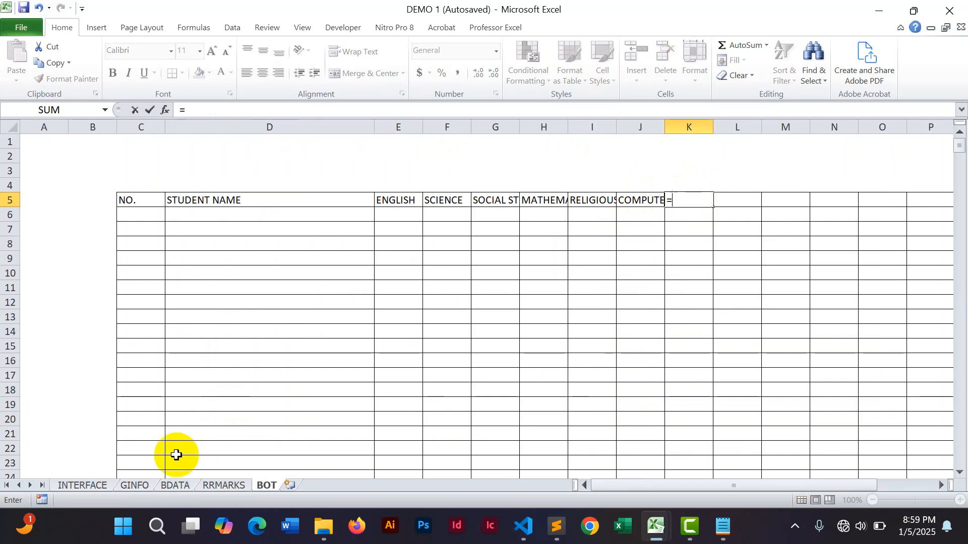
click(134, 485)
click(457, 438)
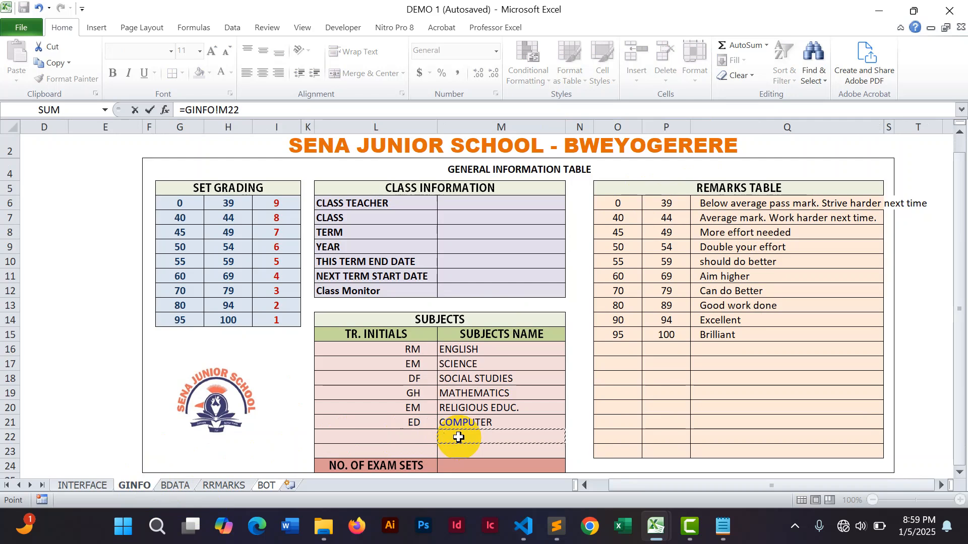
key(Return)
Link cell L5 to the next blank subject row, M23, on the GINFO sheet with a formula.
click(739, 199)
text(=)
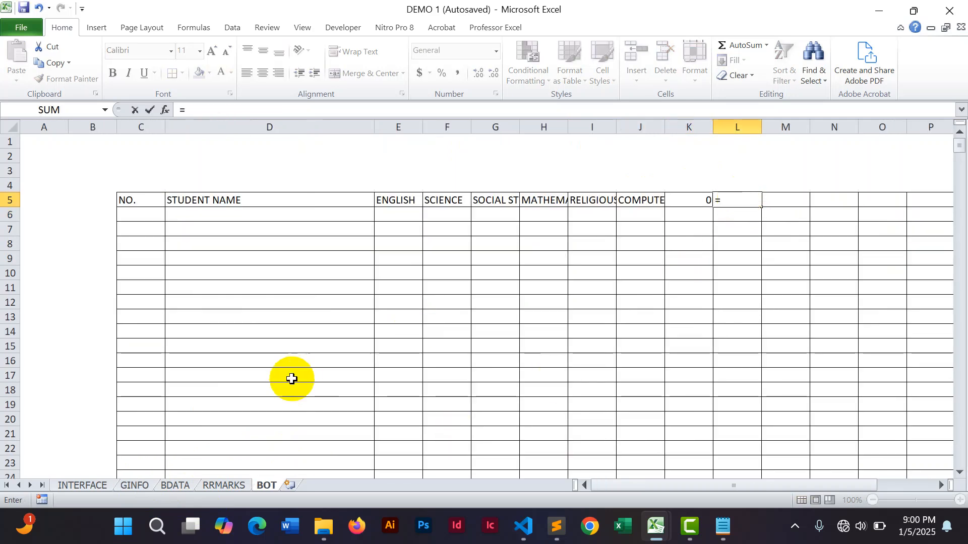
click(134, 485)
click(471, 449)
key(Return)
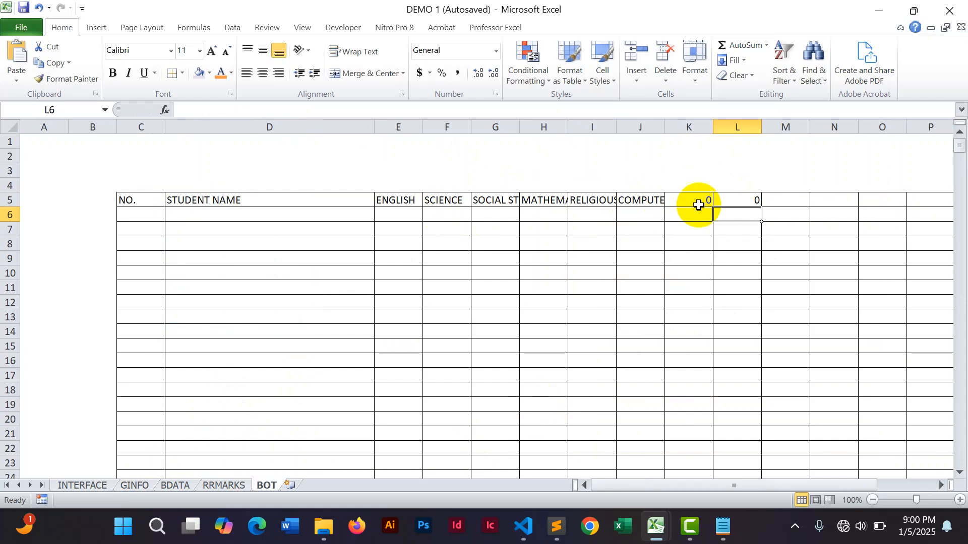
Examine the formula behind the ENGLISH header in cell E5.
click(393, 199)
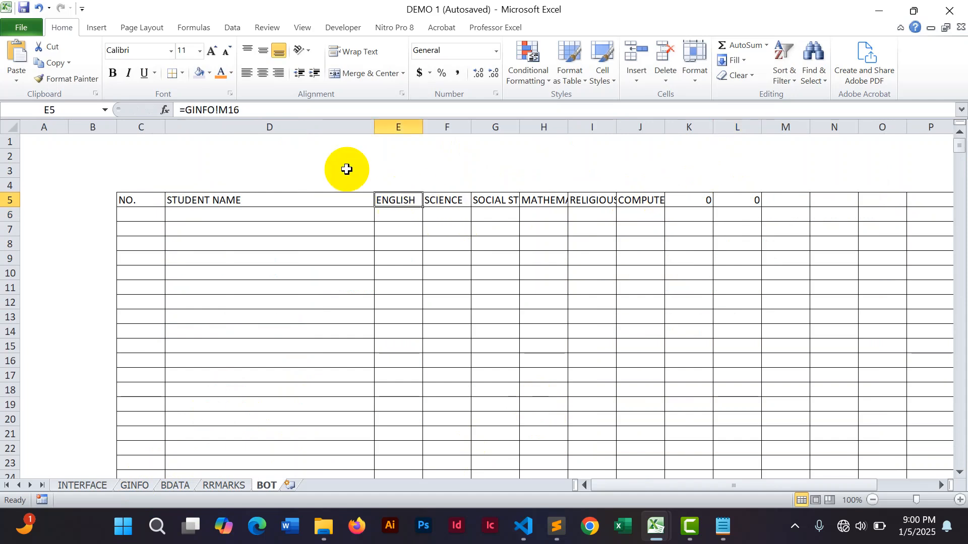
click(185, 110)
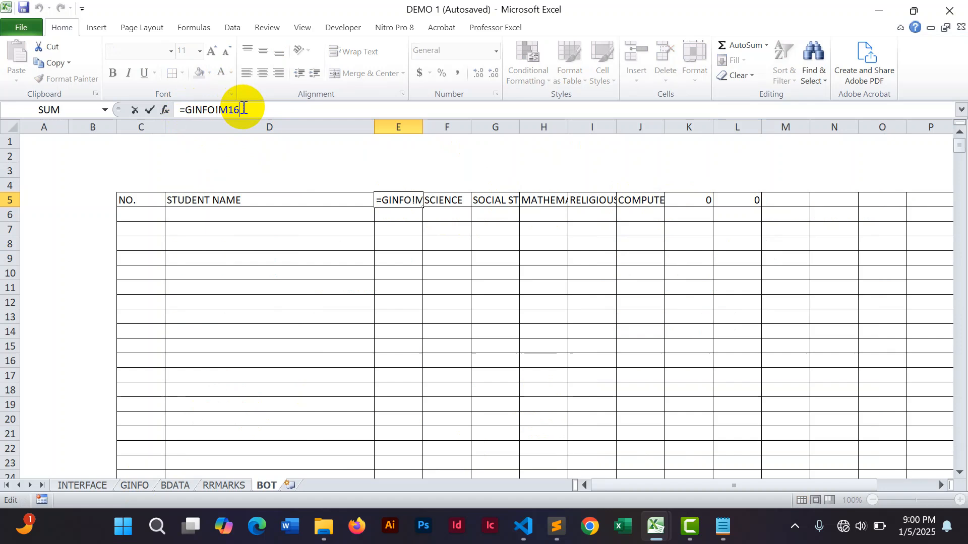
key(Return)
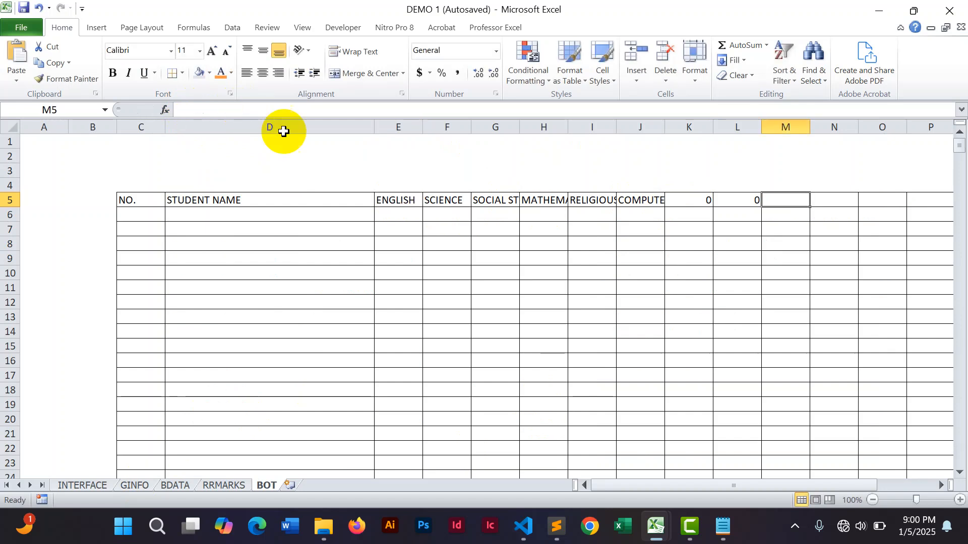
click(390, 199)
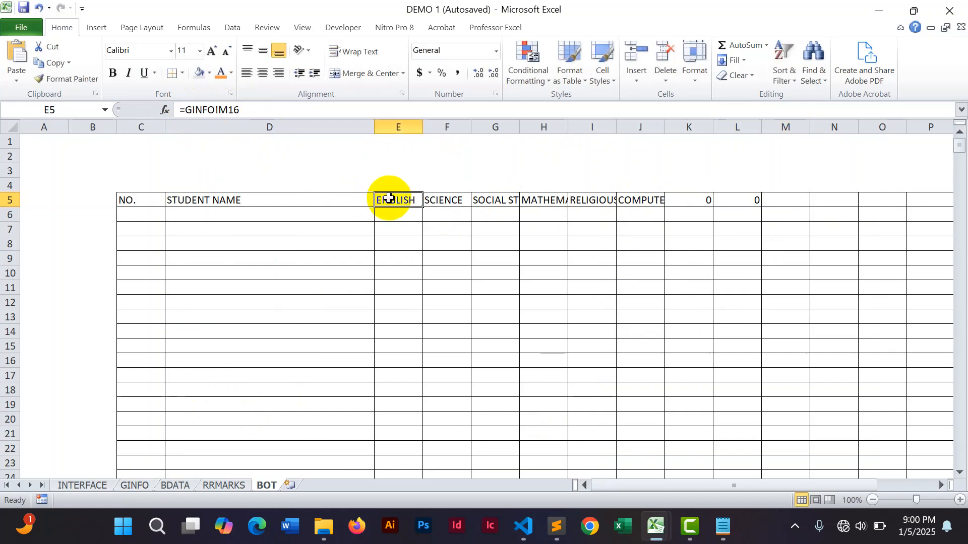
click(243, 109)
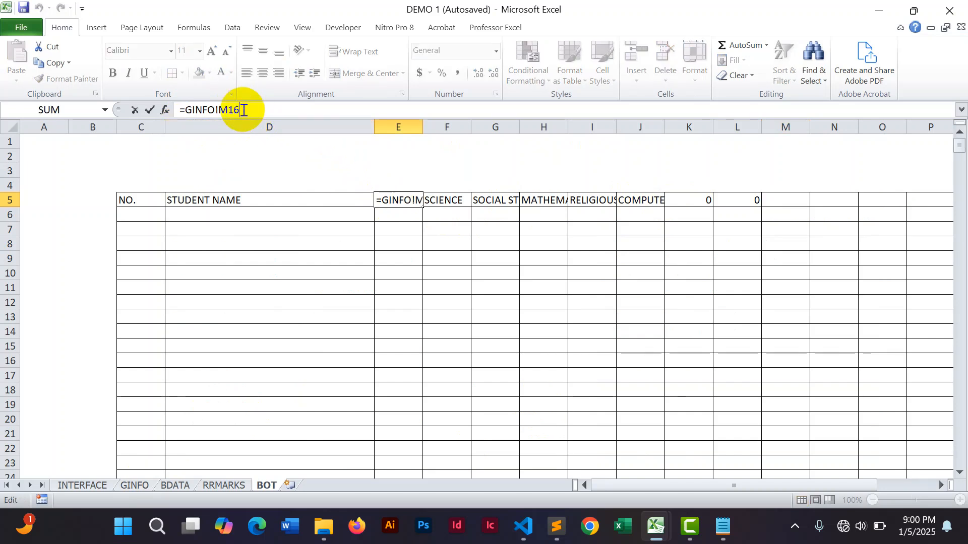
key(Escape)
key(ctrl+f)
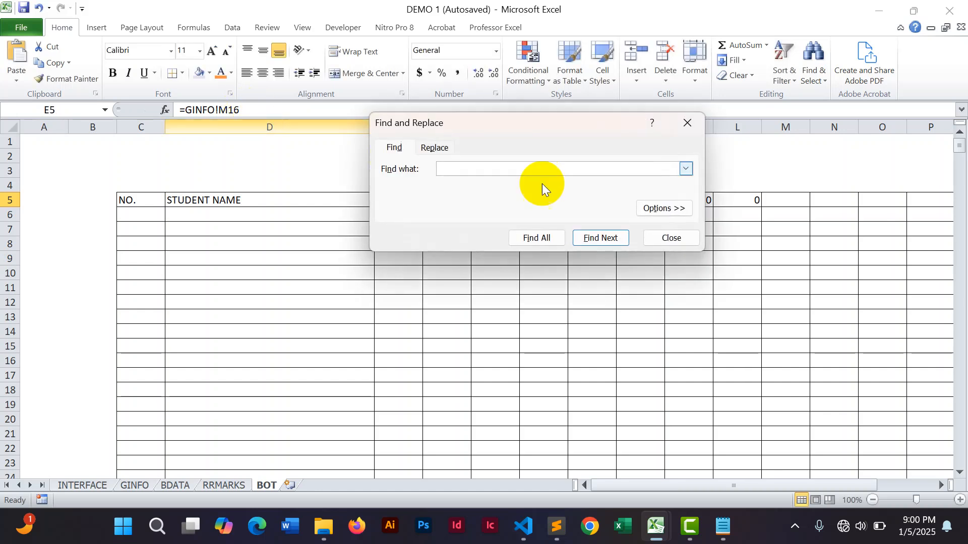
click(679, 117)
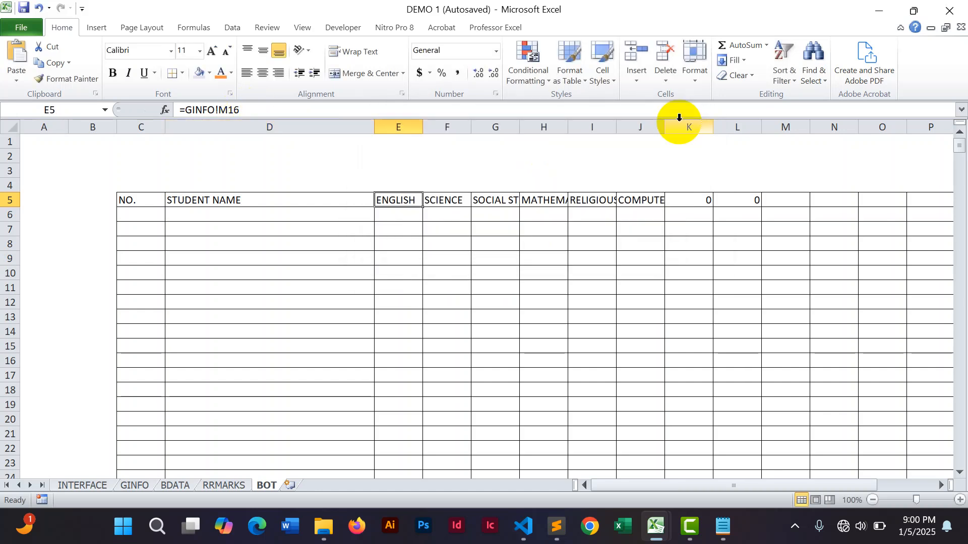
Compare the formulas in cells K5 and L5 against the subject list on the GINFO sheet.
click(508, 302)
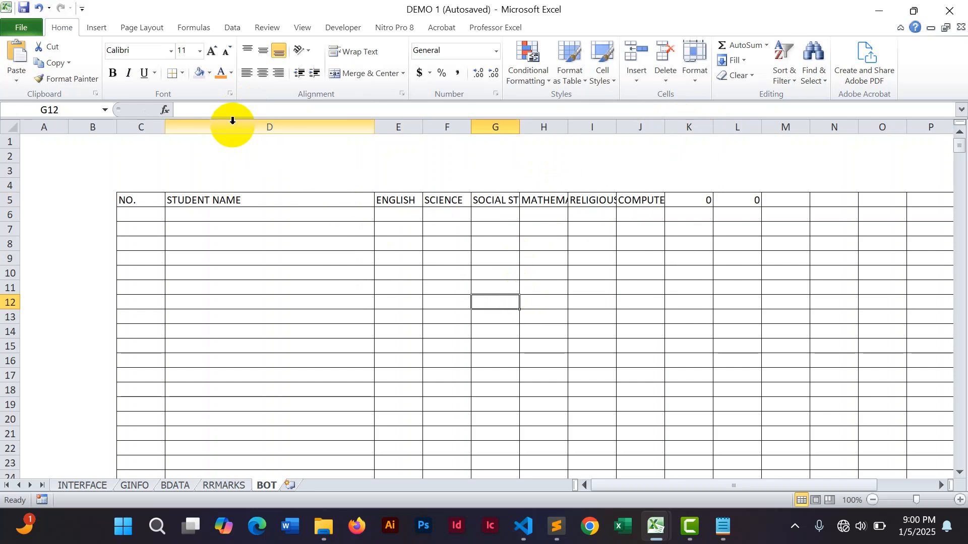
click(395, 200)
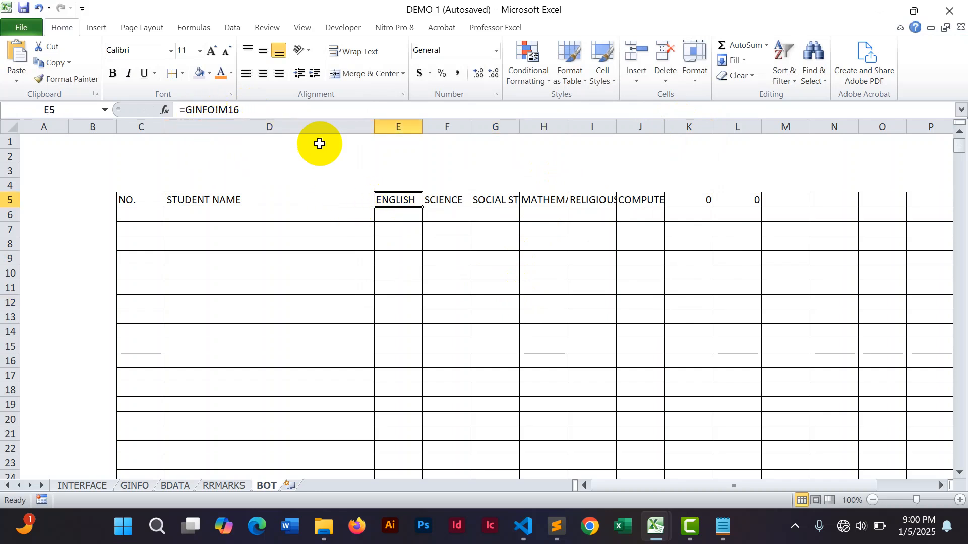
click(698, 200)
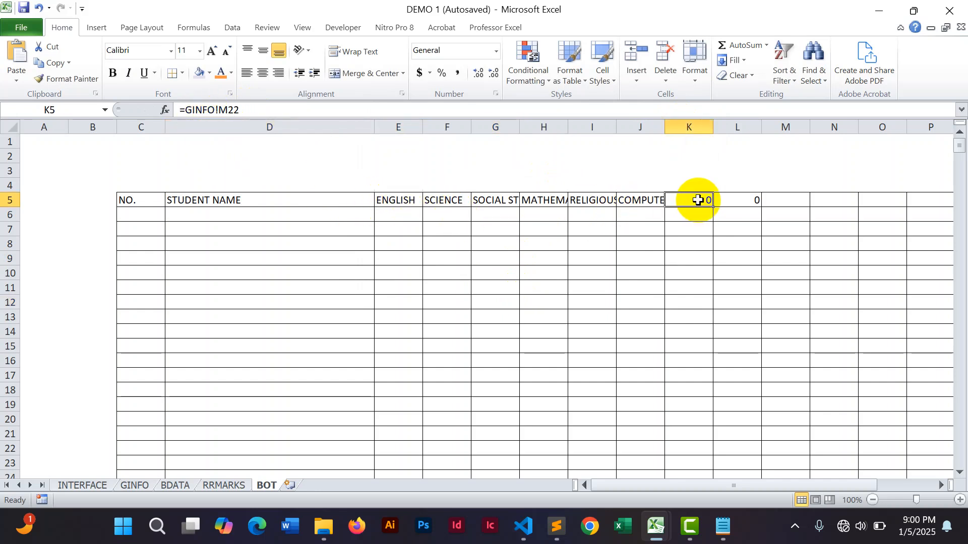
click(735, 200)
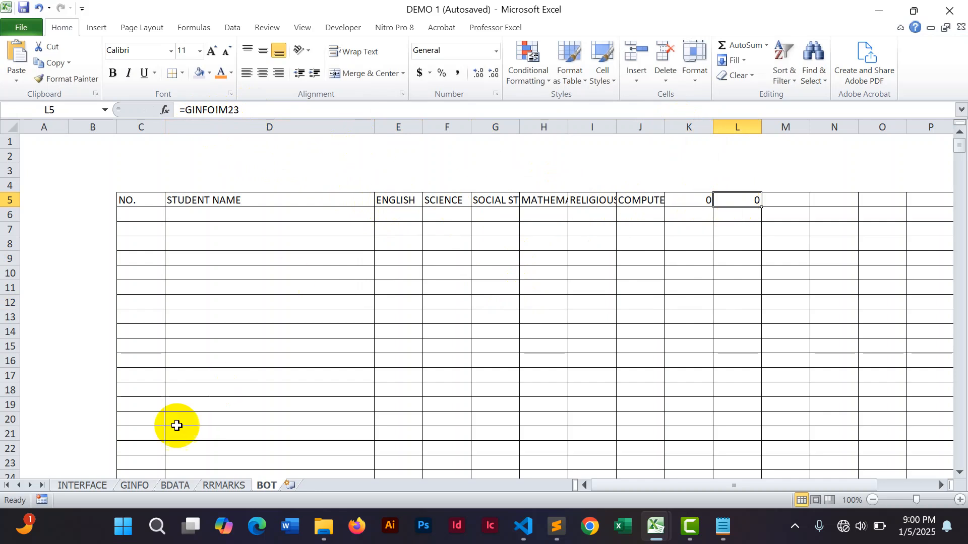
click(135, 485)
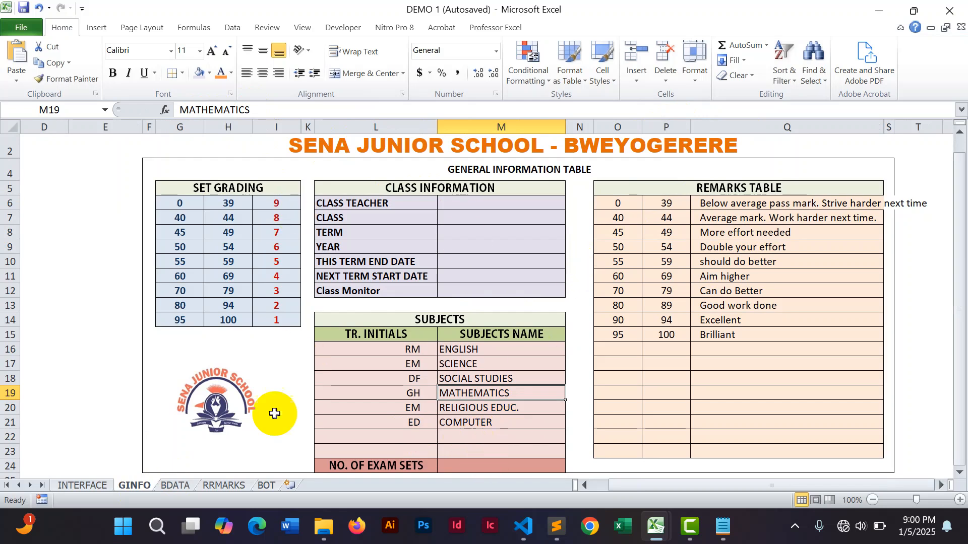
click(265, 485)
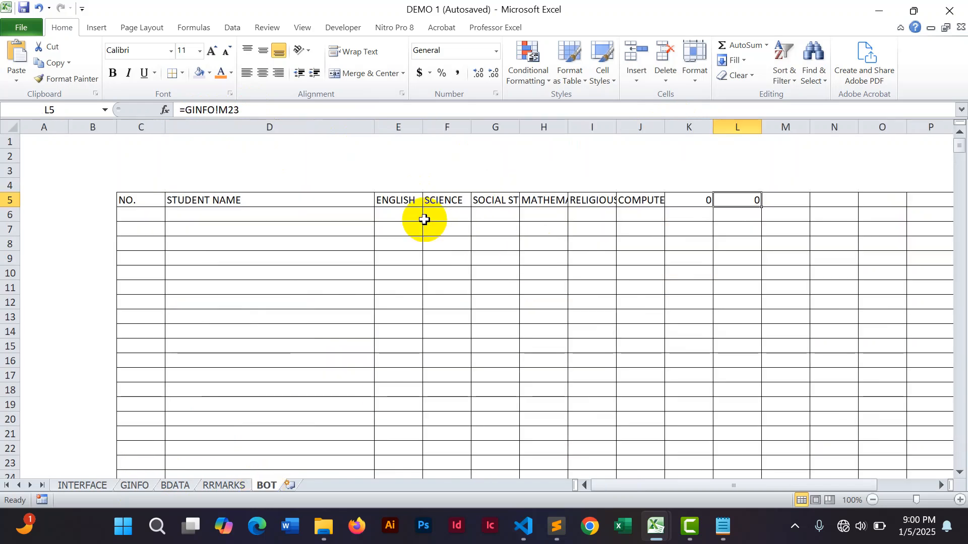
Rewrite the formula in cell E5 as =IF(GINFO!M16="","",GINFO!M16) so it stays blank when the subject is empty.
click(399, 201)
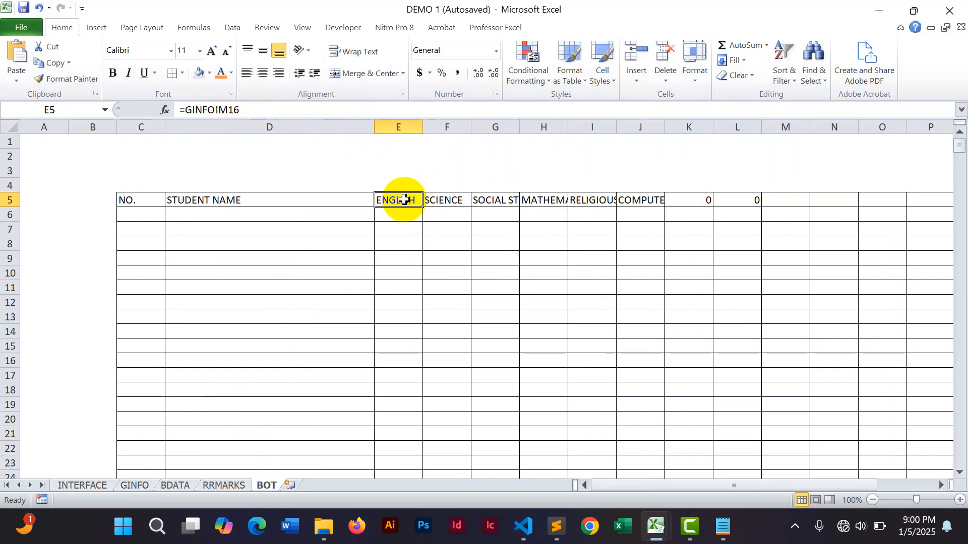
click(185, 109)
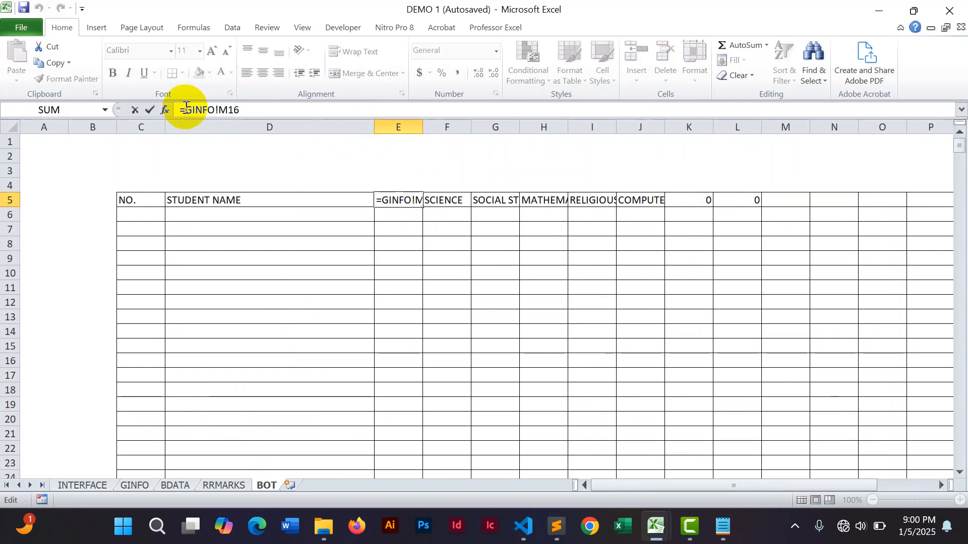
drag(247, 109, 186, 110)
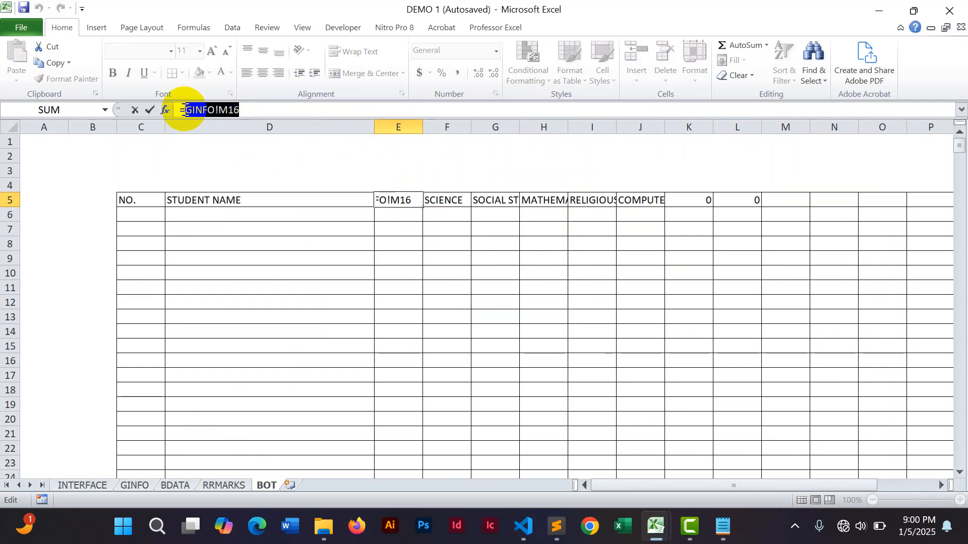
right_click(185, 109)
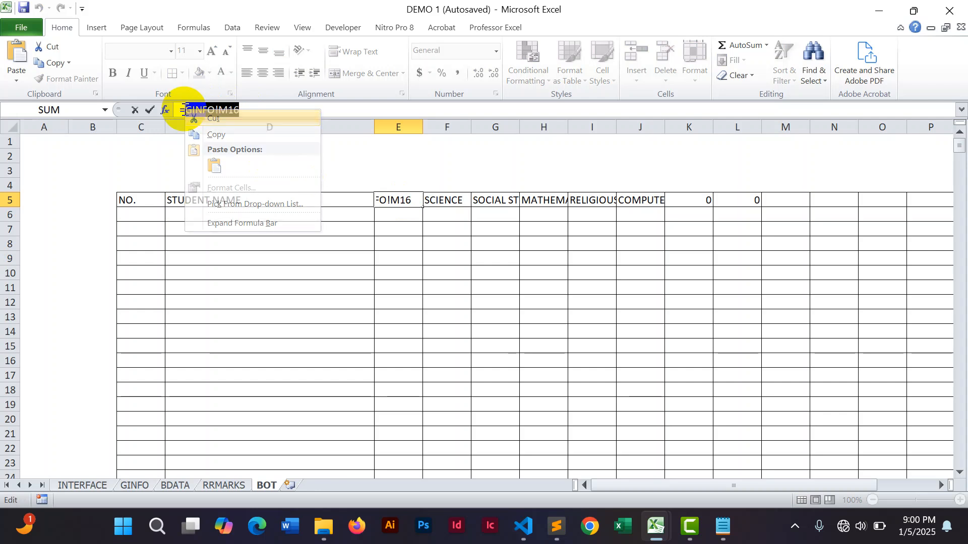
key(Escape)
click(186, 110)
text(IF)
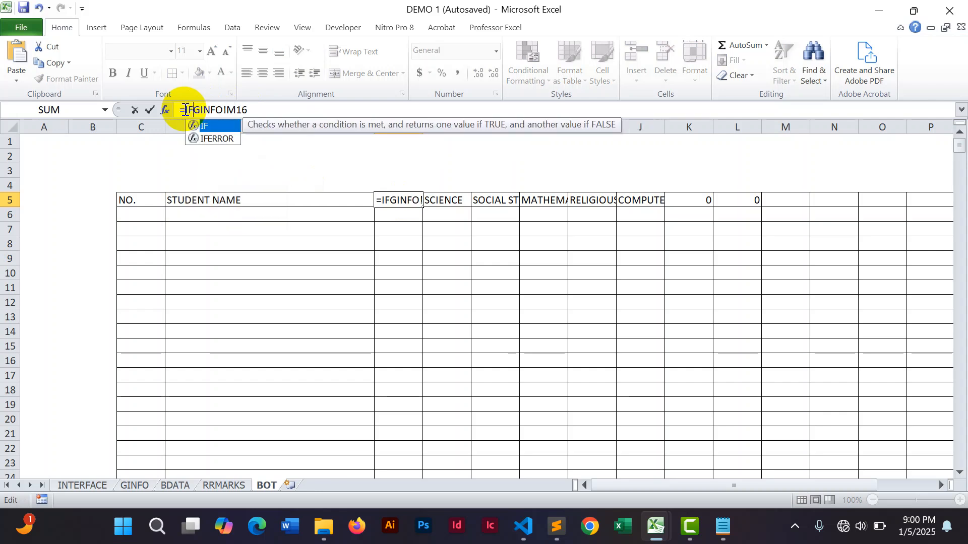
text(()
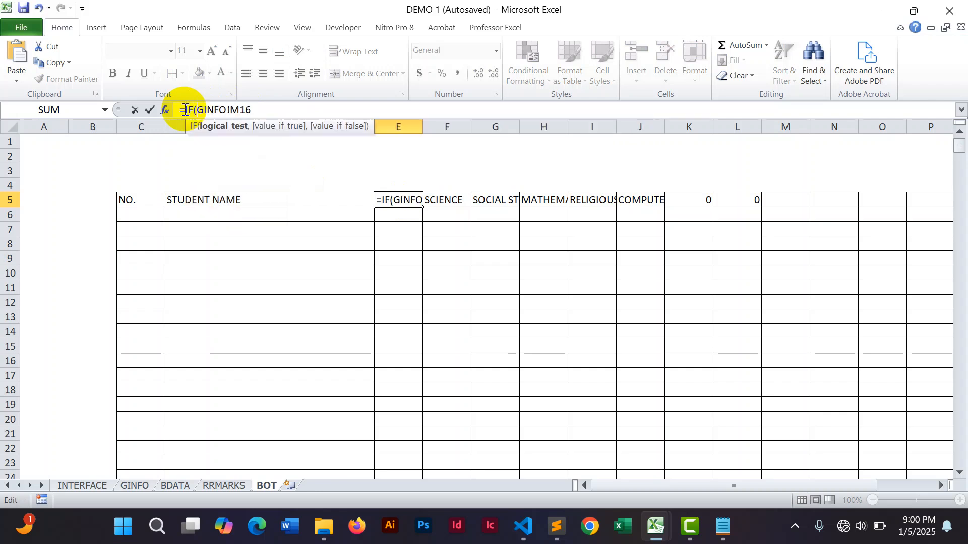
click(255, 109)
text(=)
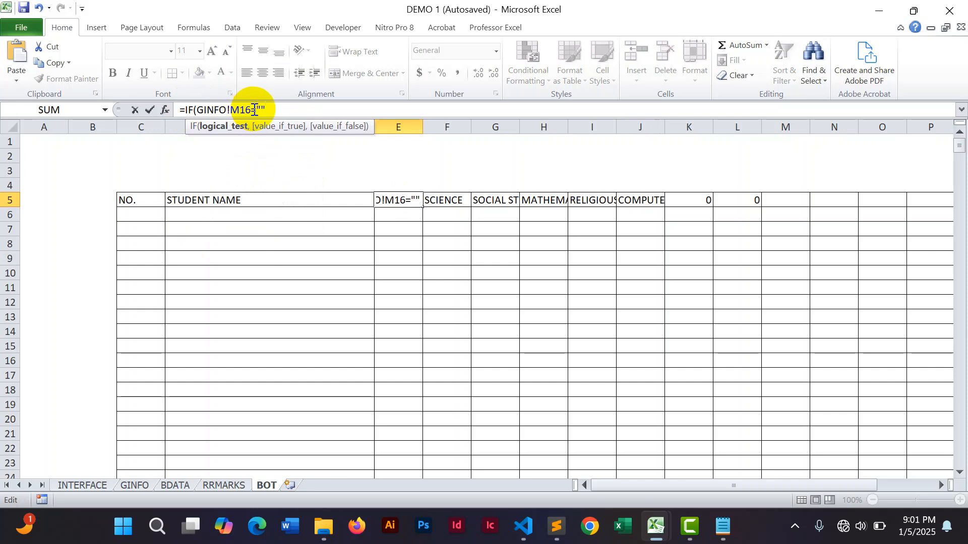
text("","",GINFO!M16)
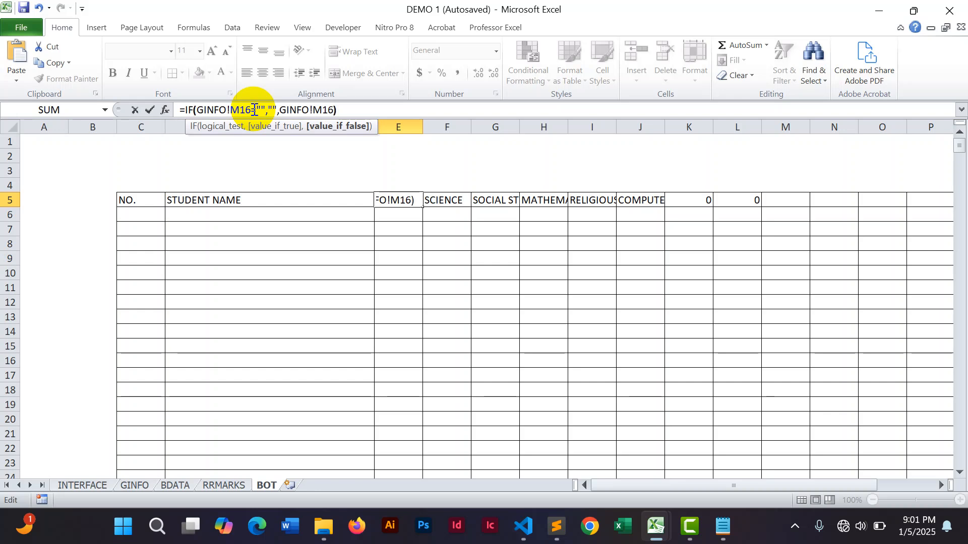
text())
key(Return)
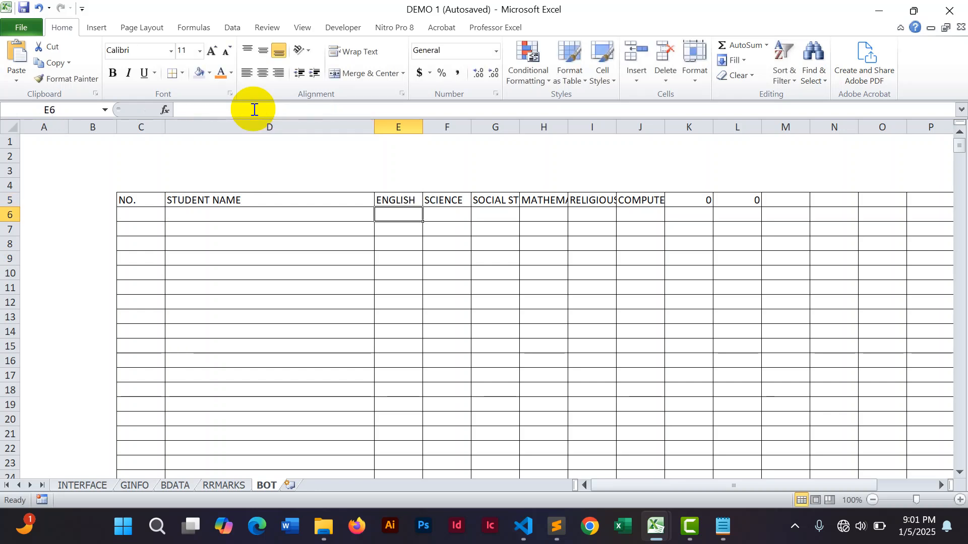
click(436, 201)
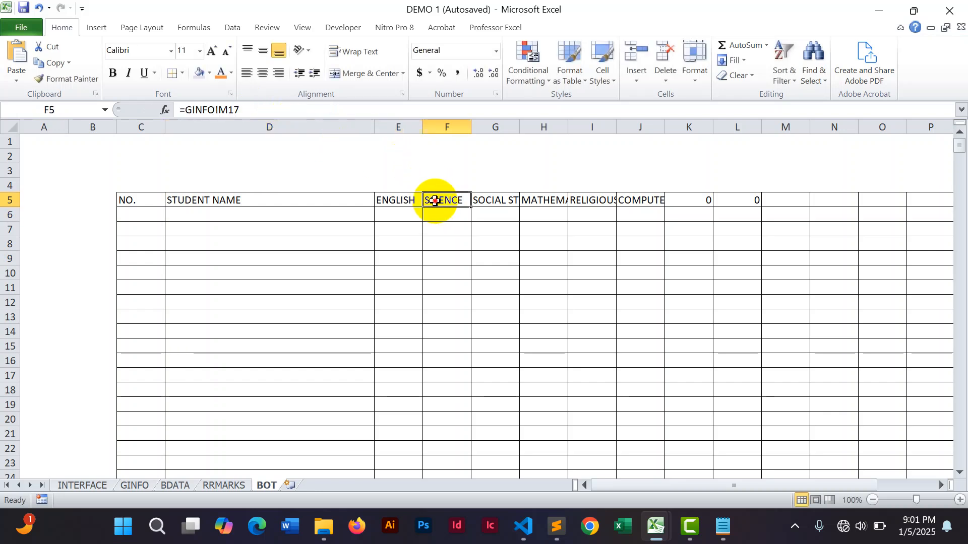
click(184, 110)
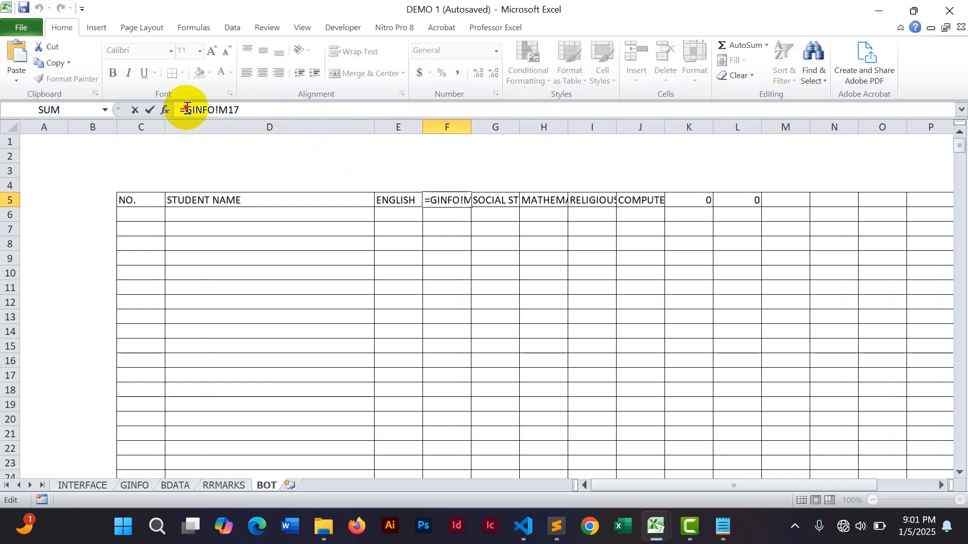
click(388, 200)
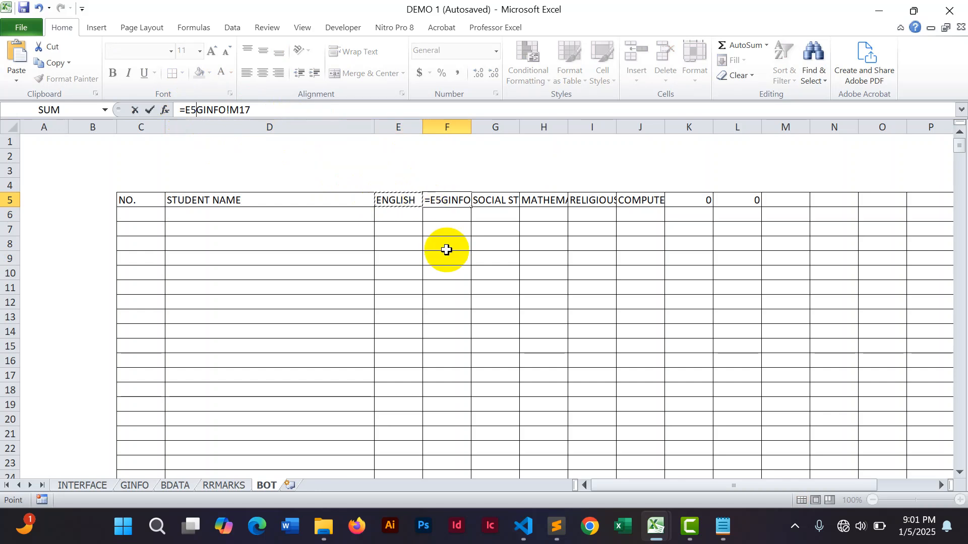
key(BackSpace)
key(BackSpace)
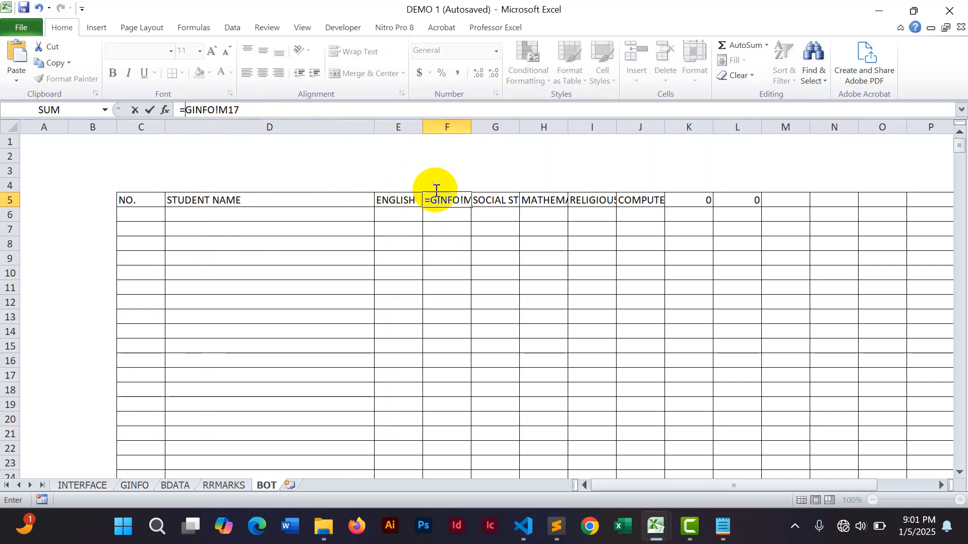
click(450, 251)
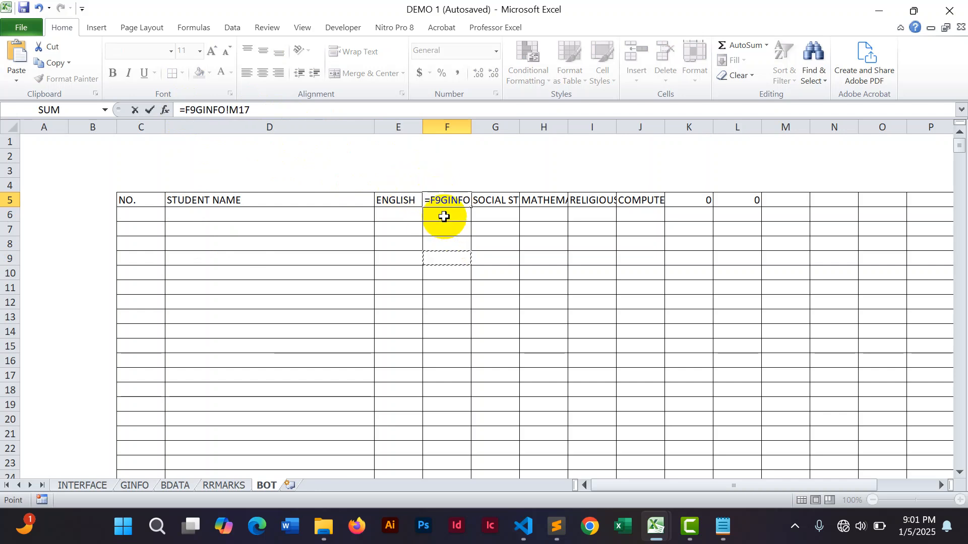
drag(255, 110, 171, 113)
key(BackSpace)
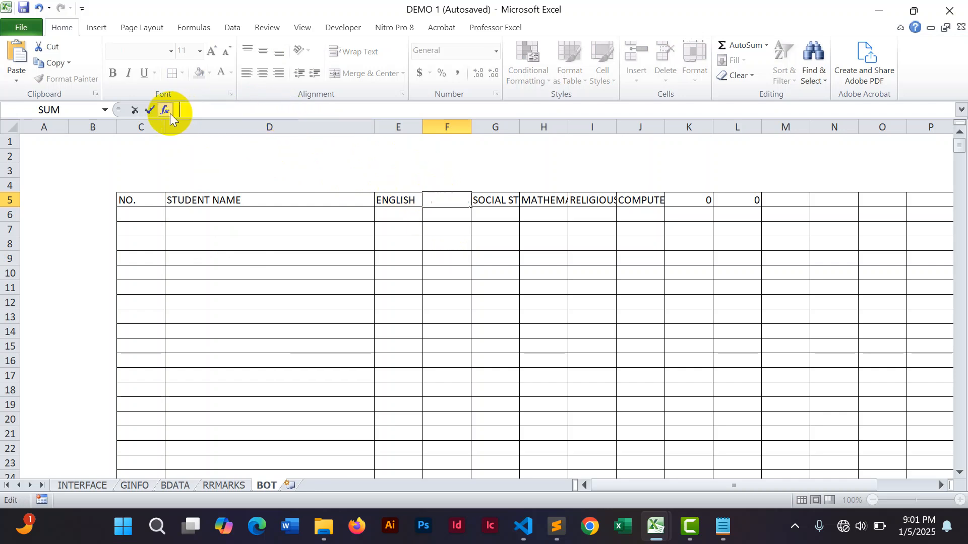
key(Escape)
Fill the E5 formula across the header cells F5 to L5 and compare the copied formulas.
click(449, 259)
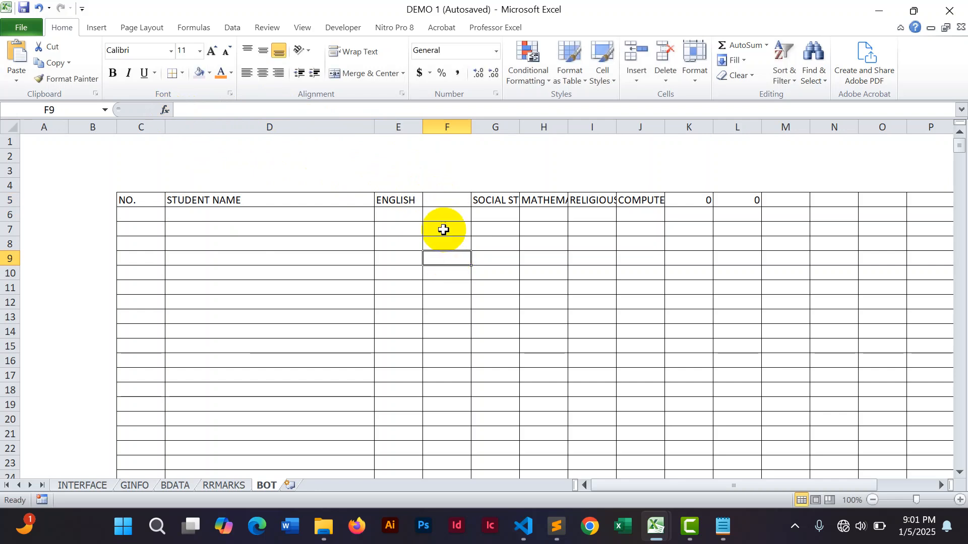
click(404, 199)
drag(422, 206, 739, 206)
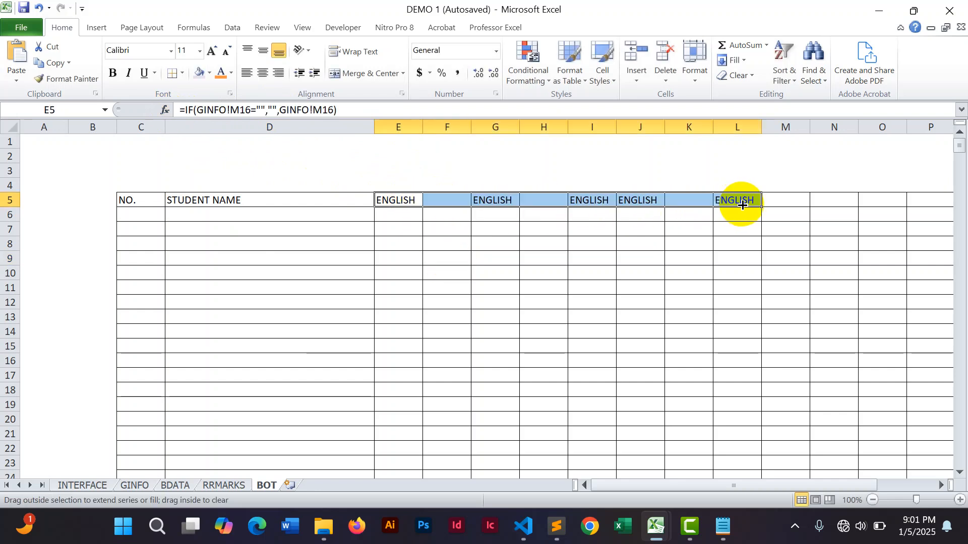
click(445, 196)
click(402, 201)
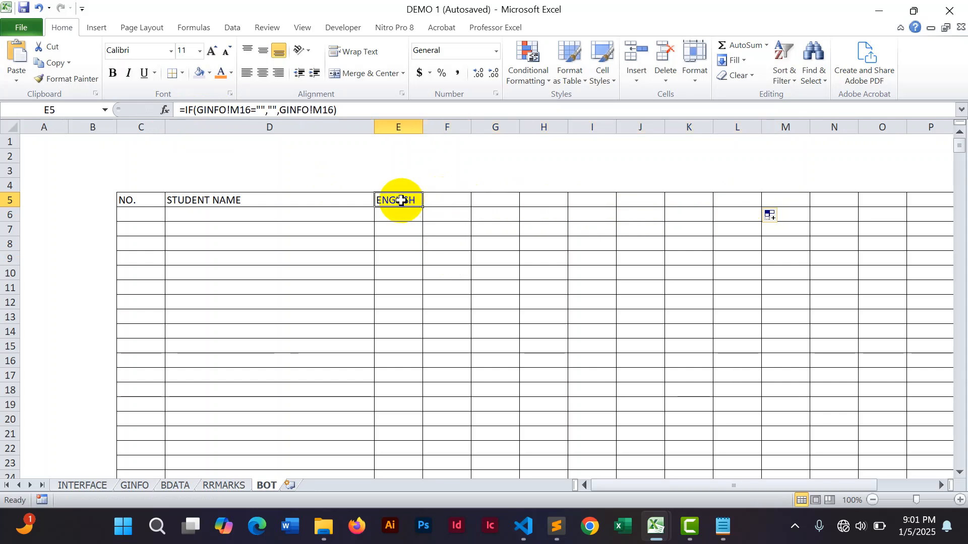
click(445, 200)
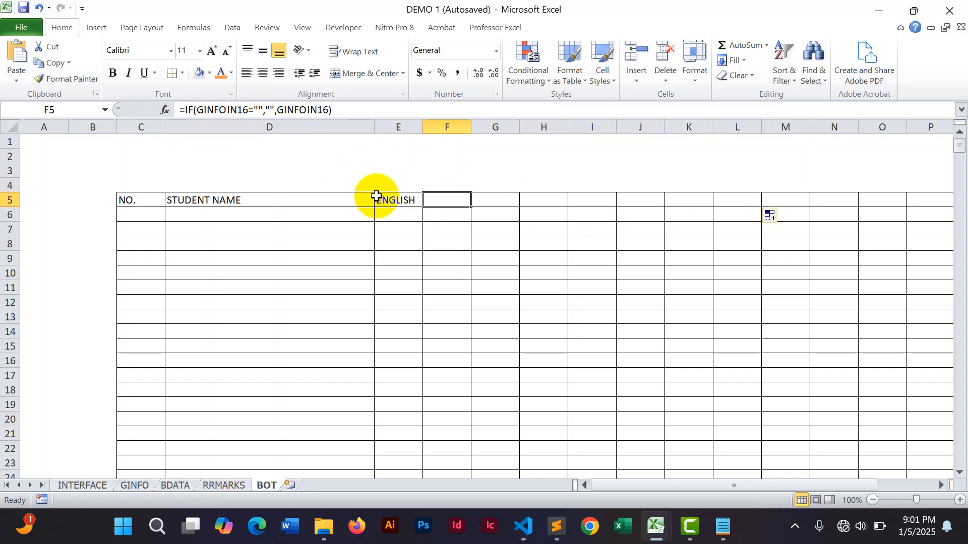
click(390, 201)
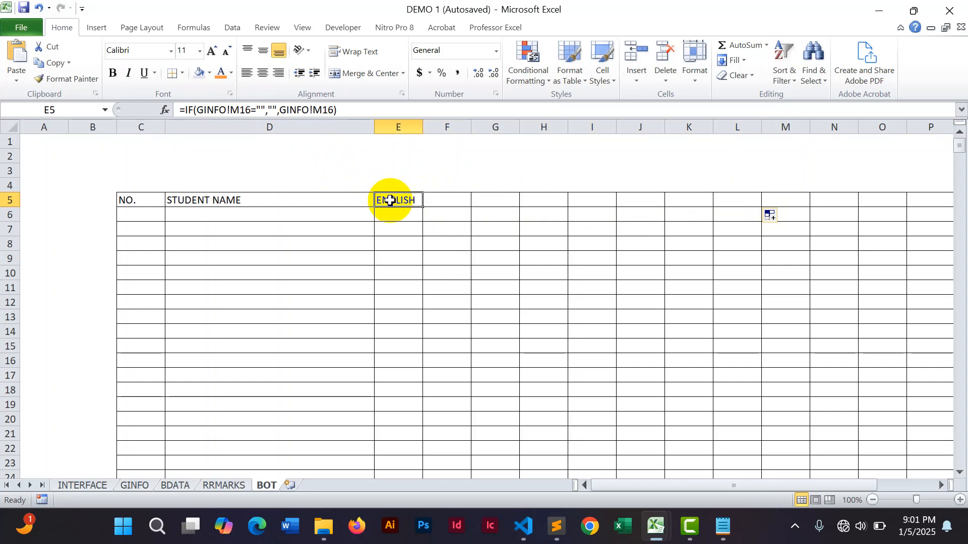
Change the formula in cell F5 to =IF(GINFO!M17="","",GINFO!M17).
click(434, 199)
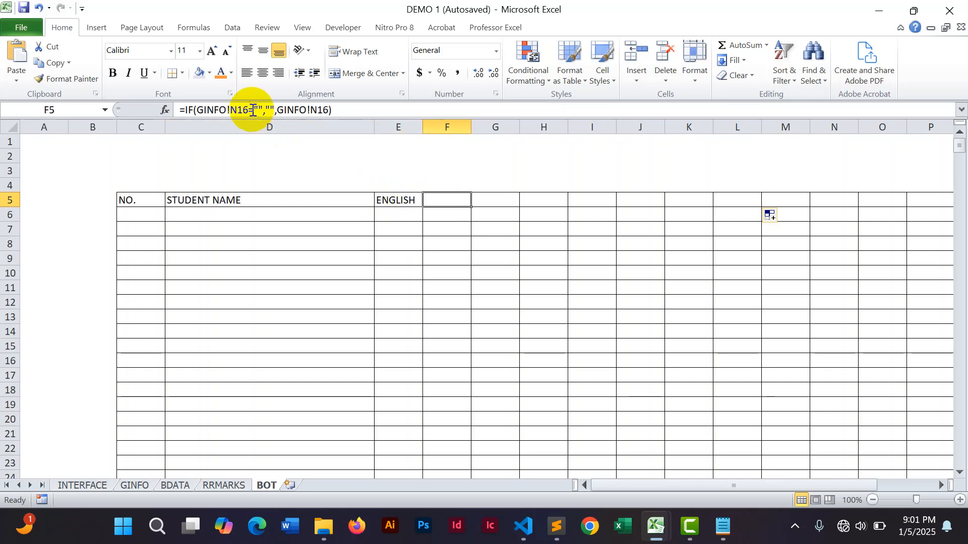
click(237, 108)
key(BackSpace)
text(M)
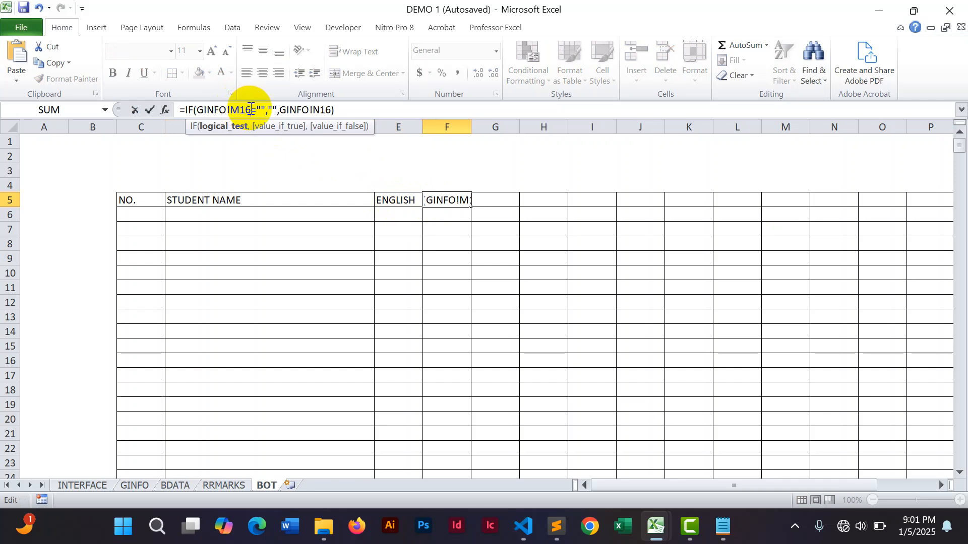
key(Delete)
key(Delete)
text(17)
click(319, 110)
key(BackSpace)
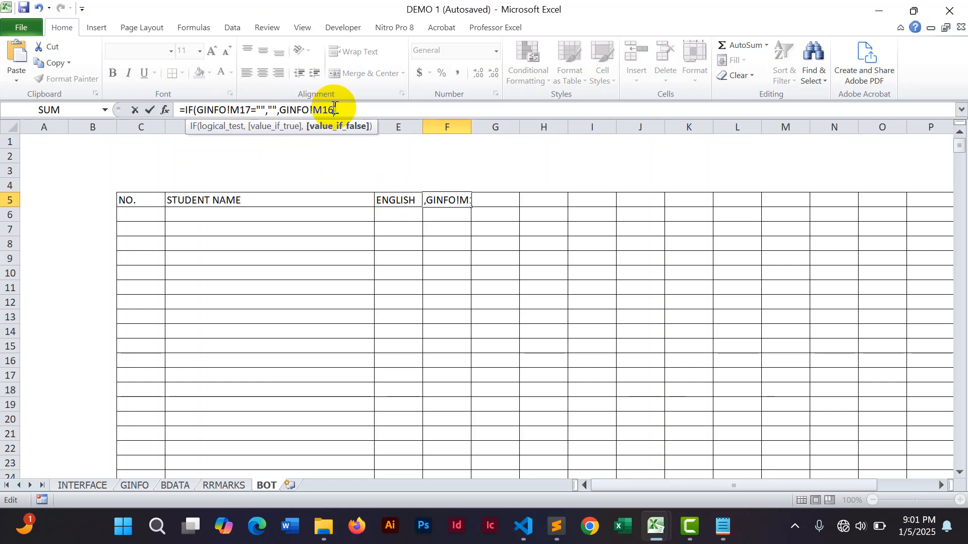
key(BackSpace)
text())
key(Return)
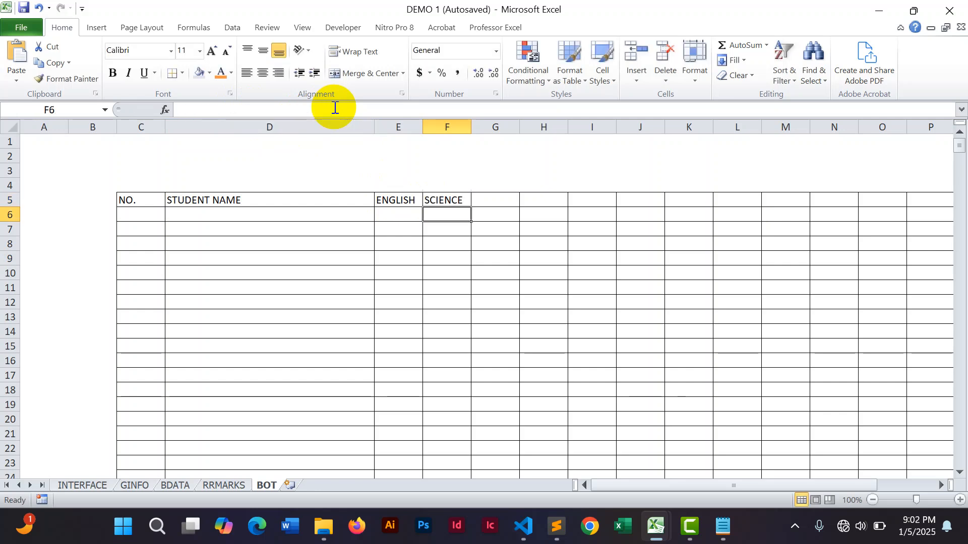
Change the formula in cell G5 to =IF(GINFO!M18="","",GINFO!M18).
click(485, 199)
click(235, 109)
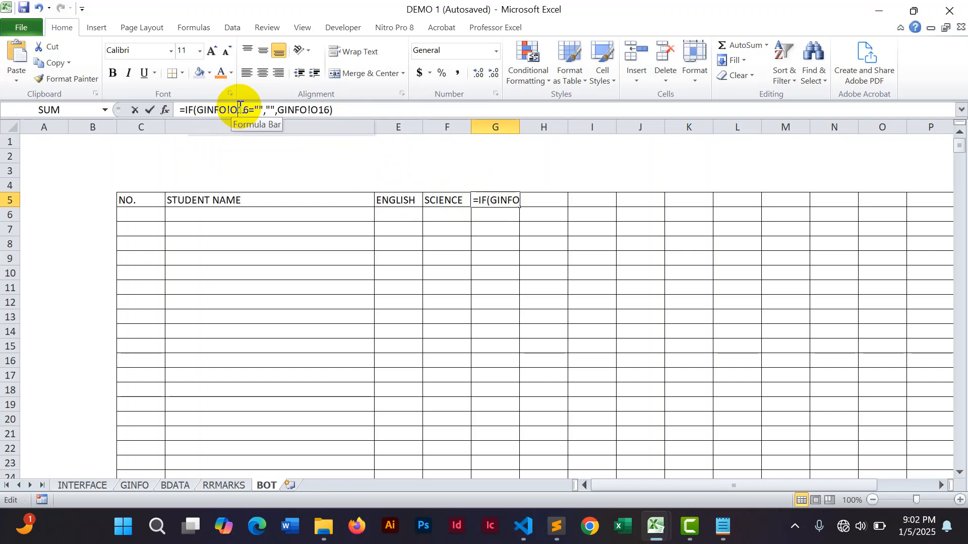
key(BackSpace)
text(M)
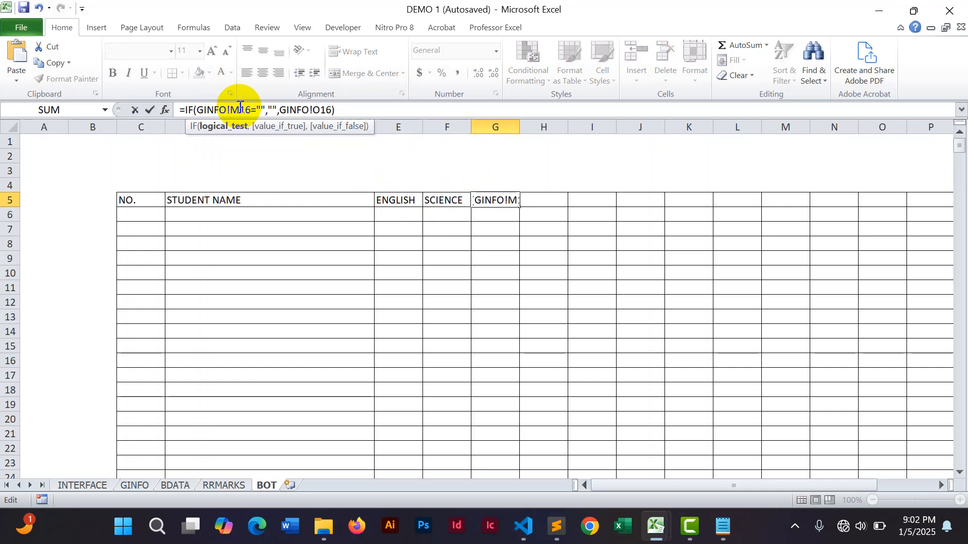
key(BackSpace)
text(8)
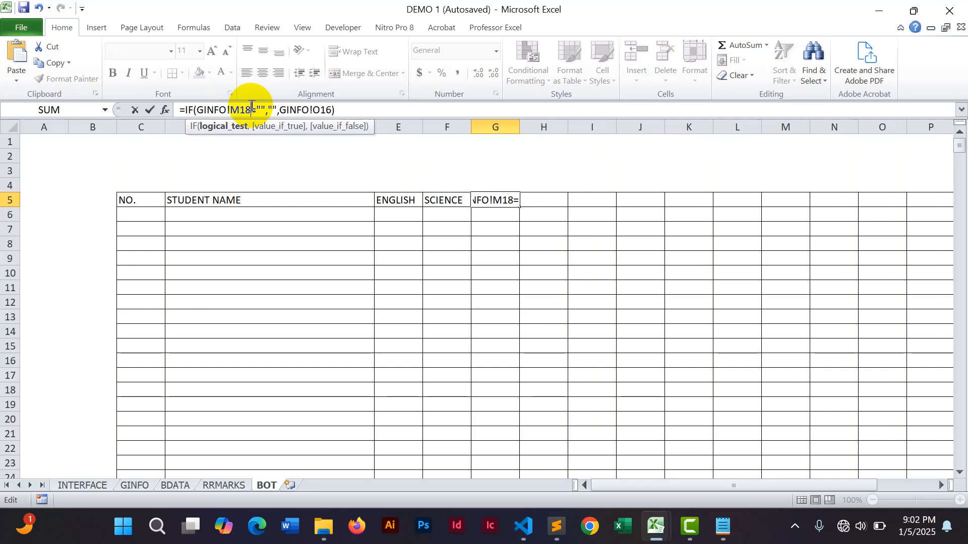
click(321, 109)
key(BackSpace)
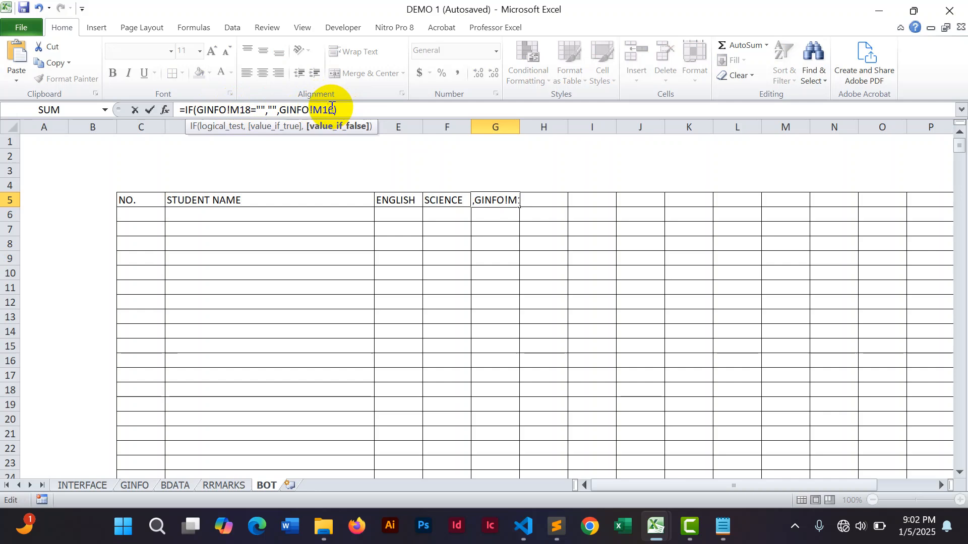
key(BackSpace)
text(8)
key(Return)
Change the formula in cell H5 to =IF(GINFO!M19="","",GINFO!M19).
click(534, 200)
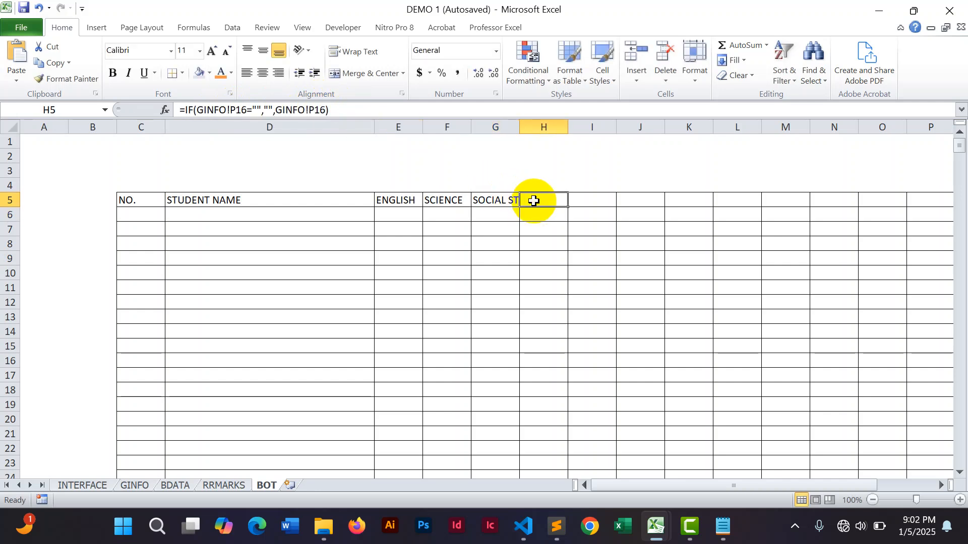
click(236, 109)
key(BackSpace)
text(M)
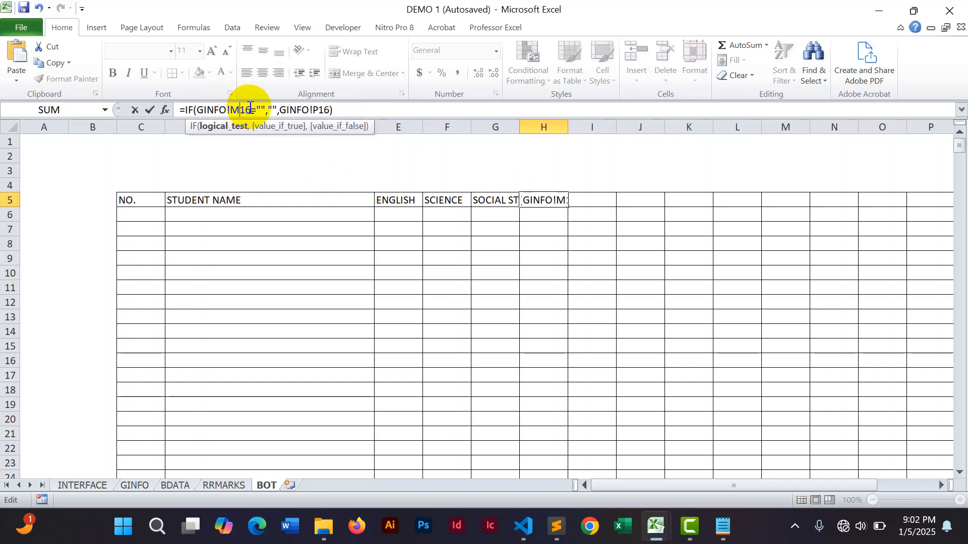
key(BackSpace)
text(9)
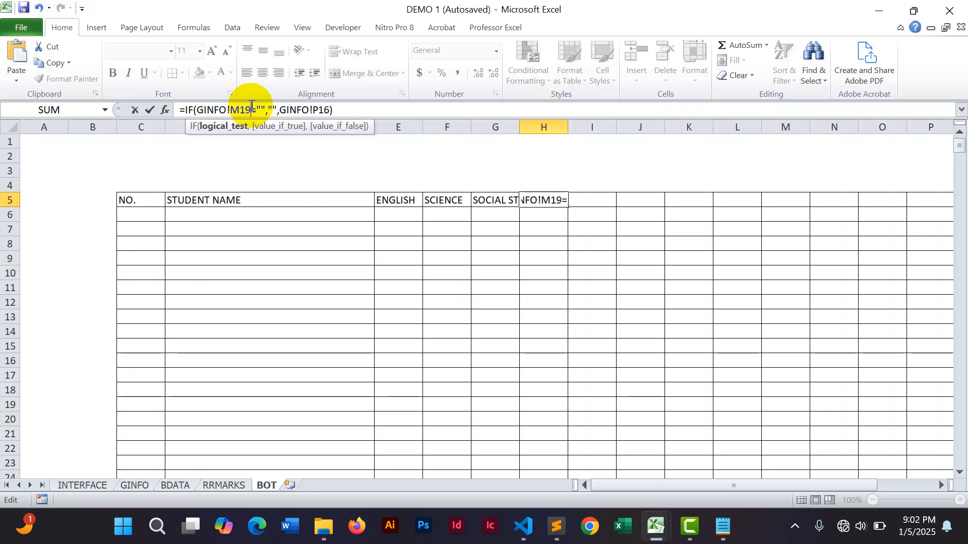
click(318, 109)
key(BackSpace)
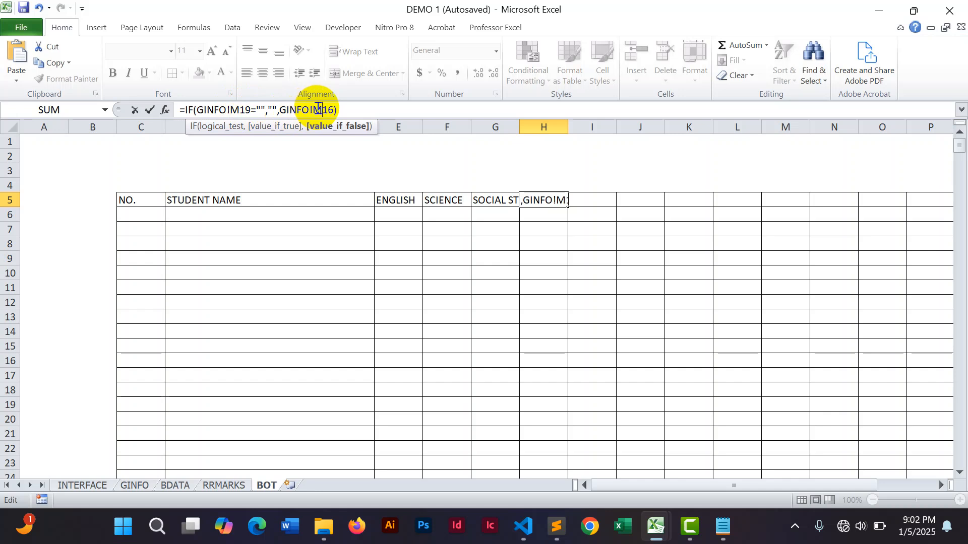
key(BackSpace)
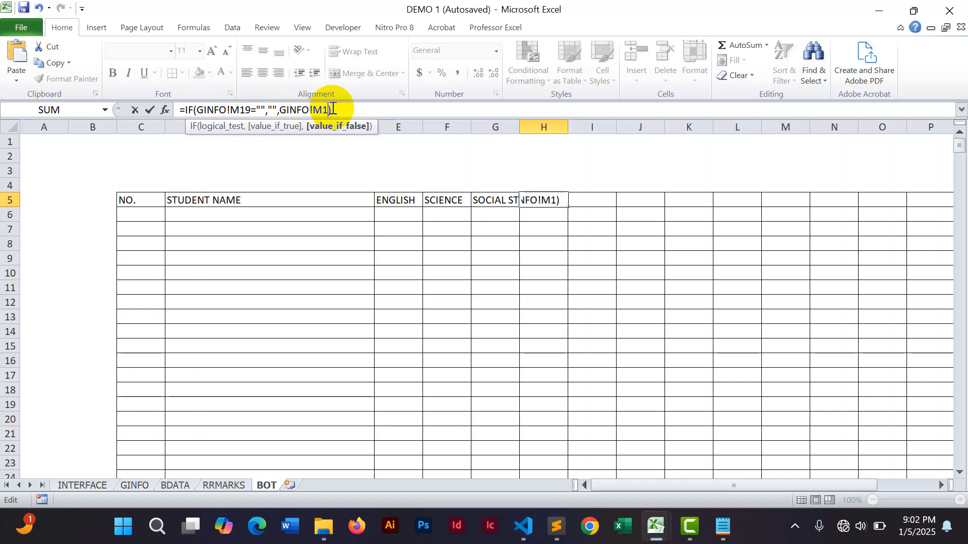
text(9)
key(Return)
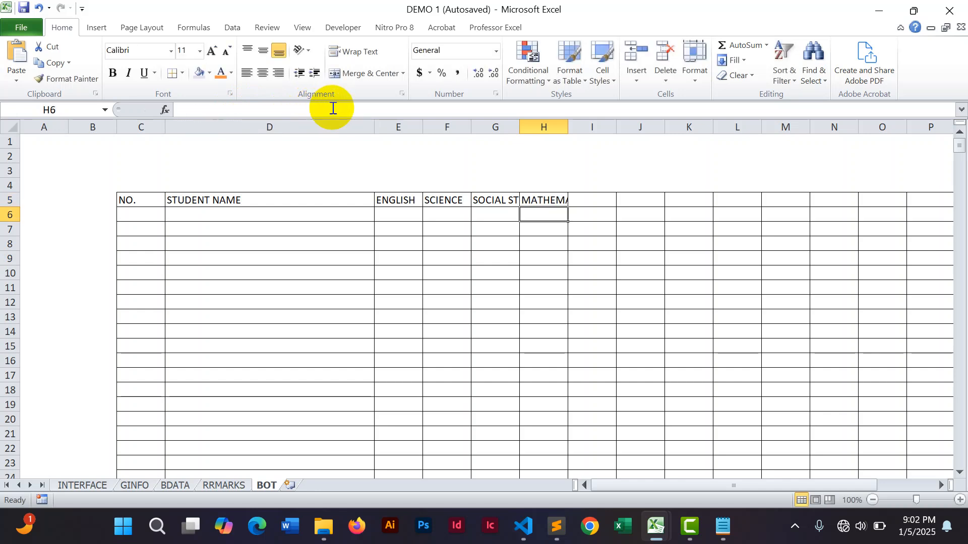
Change the formula in cell I5 to =IF(GINFO!M20="","",GINFO!M20).
click(601, 198)
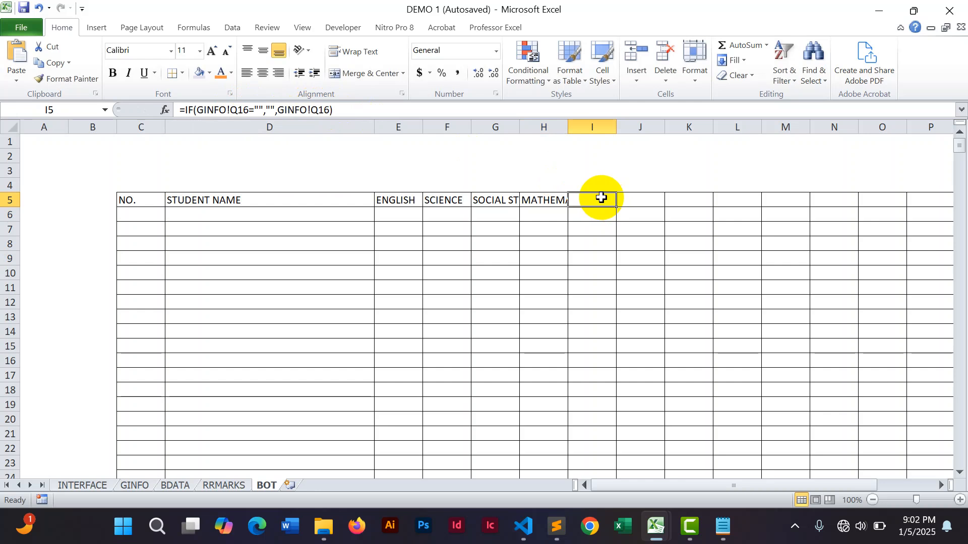
click(238, 109)
key(BackSpace)
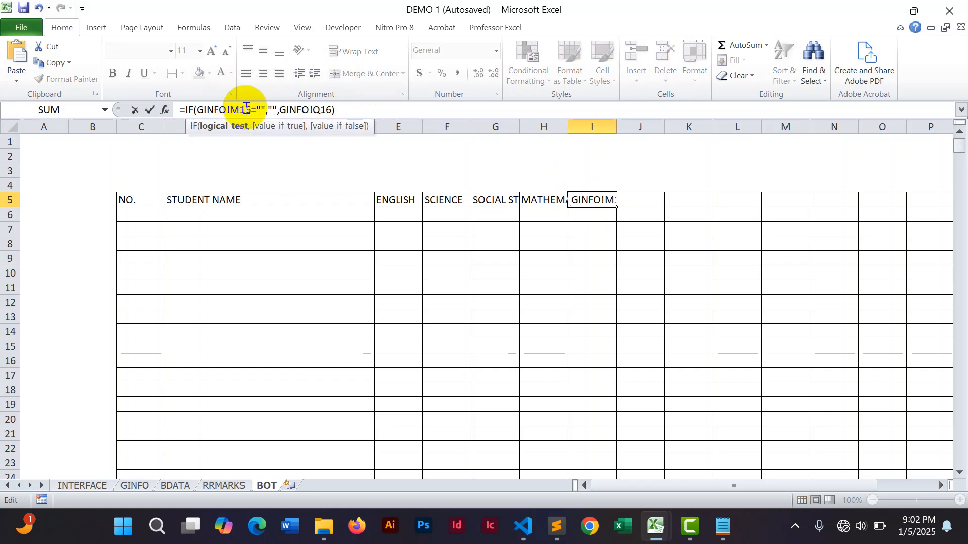
click(253, 108)
key(BackSpace)
key(BackSpace)
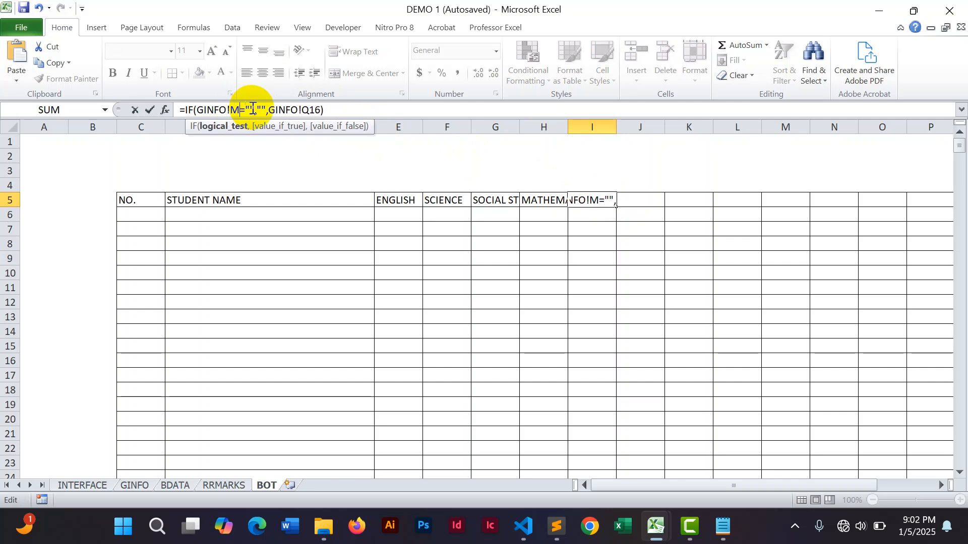
text(20)
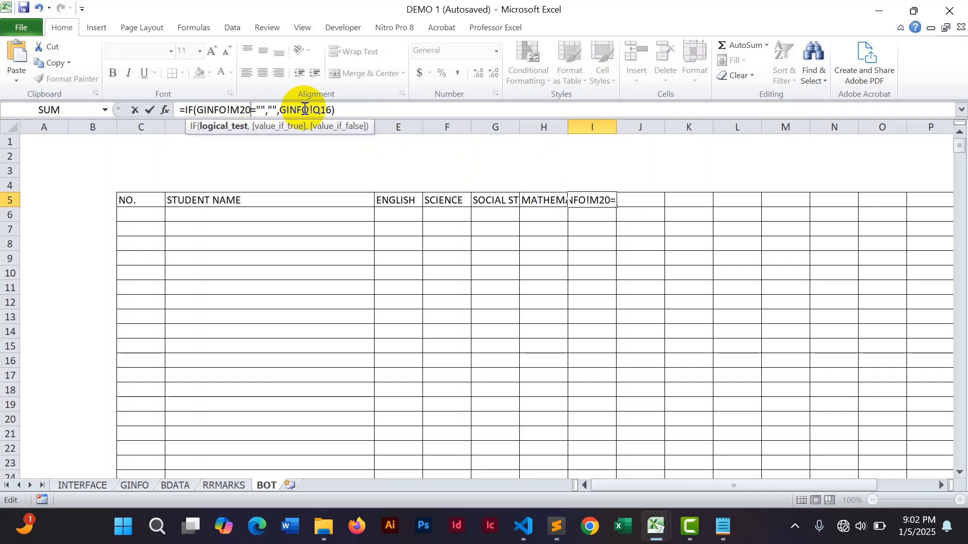
click(321, 109)
key(BackSpace)
text(M)
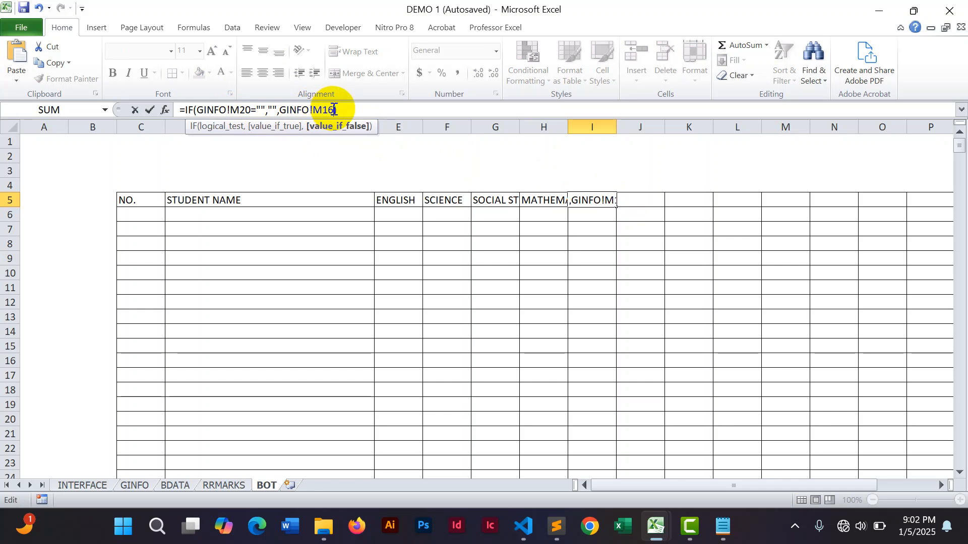
key(Delete)
key(Delete)
text(20)
key(Return)
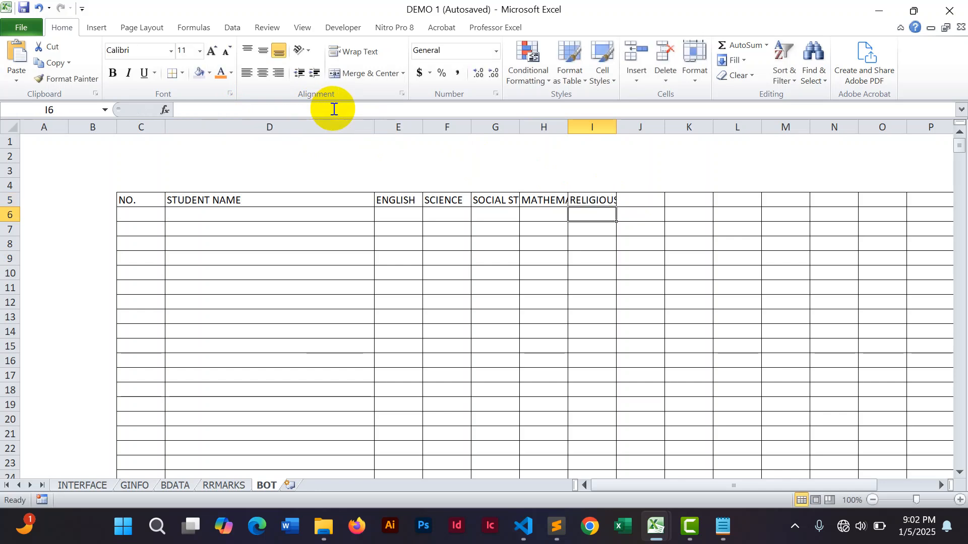
Change the formula in cell J5 to =IF(GINFO!M21="","",GINFO!M21).
click(628, 198)
click(237, 109)
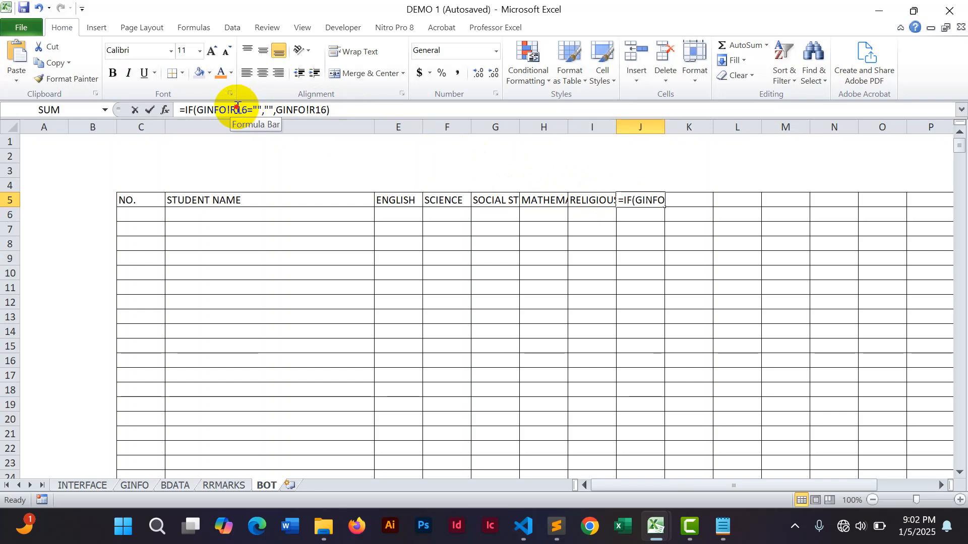
key(BackSpace)
text(M)
key(BackSpace)
key(BackSpace)
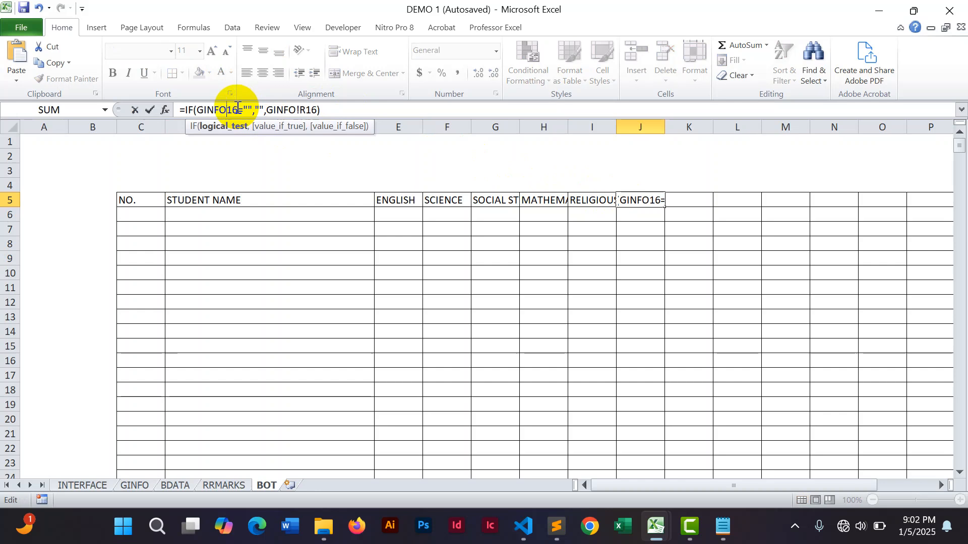
text(!R)
text(M)
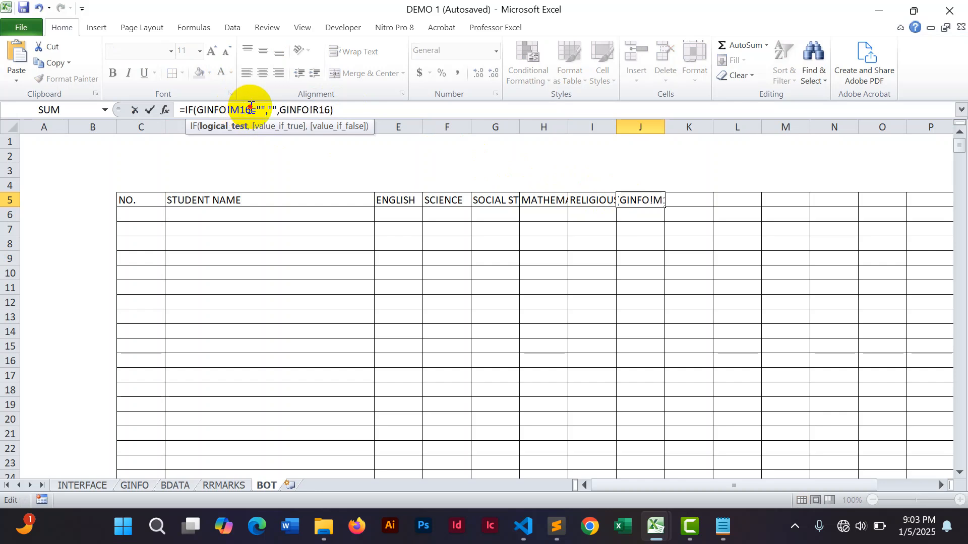
key(BackSpace)
key(BackSpace)
text(21)
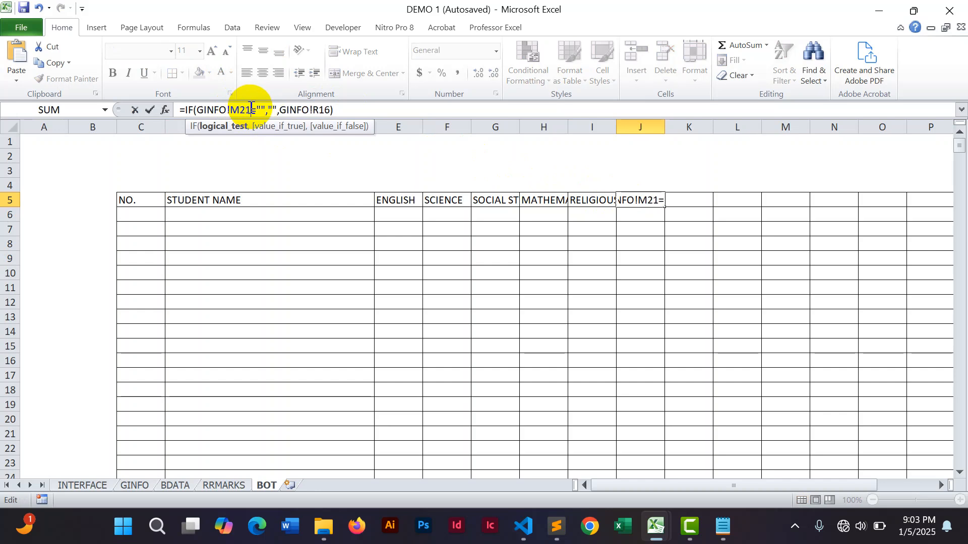
click(331, 109)
key(BackSpace)
key(BackSpace)
key(BackSpace)
text(M))
key(Return)
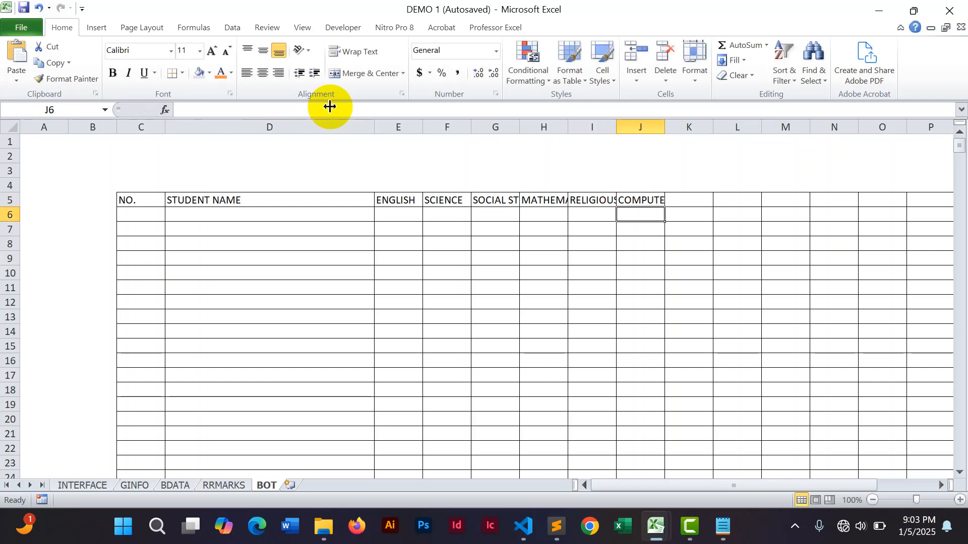
Change the formula in cell K5 to =IF(GINFO!M22="","",GINFO!M22).
click(697, 200)
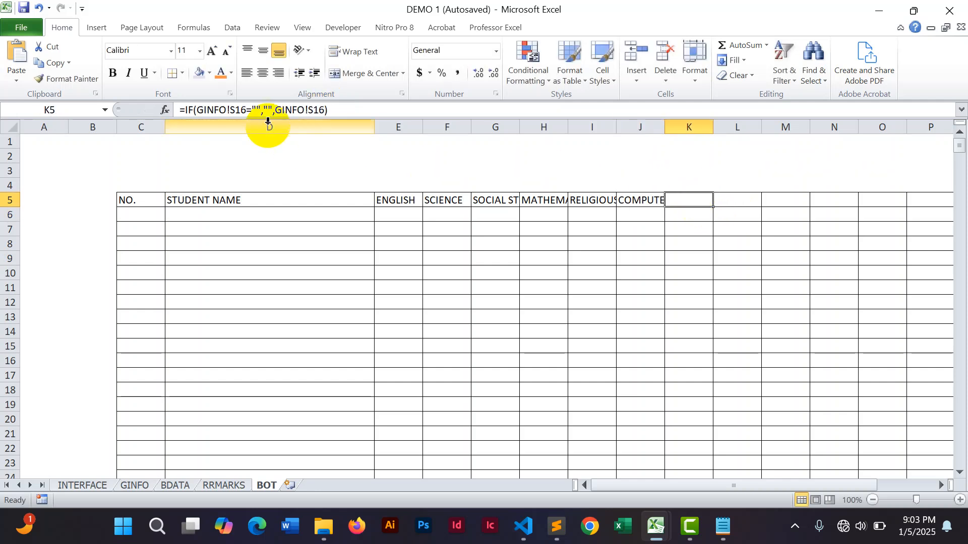
click(247, 110)
key(BackSpace)
key(BackSpace)
key(BackSpace)
text(M22)
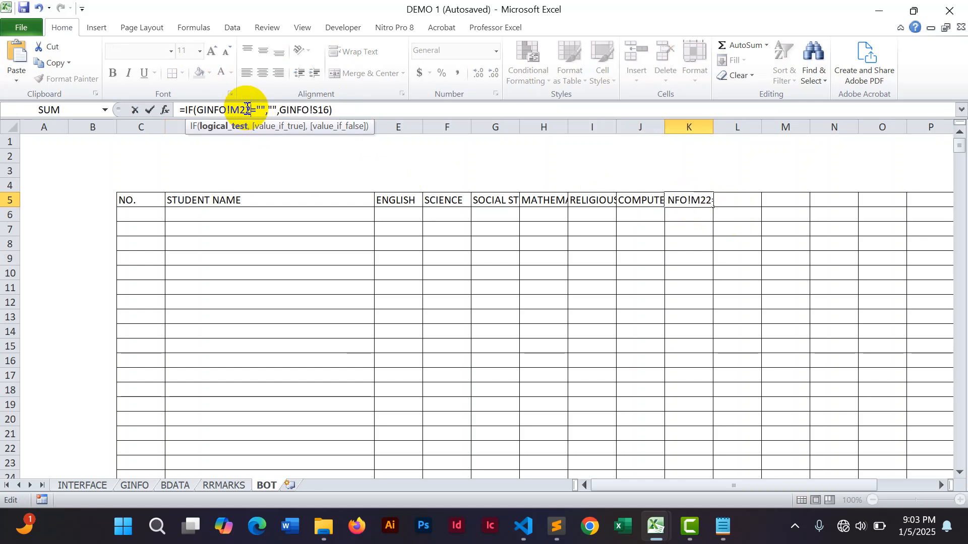
click(318, 109)
key(BackSpace)
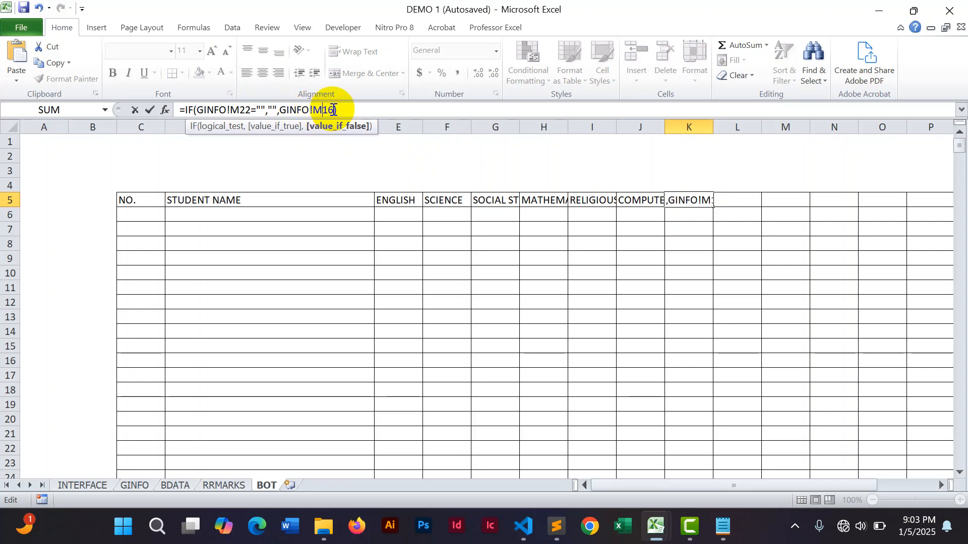
key(BackSpace)
key(BackSpace)
text(22)
key(Return)
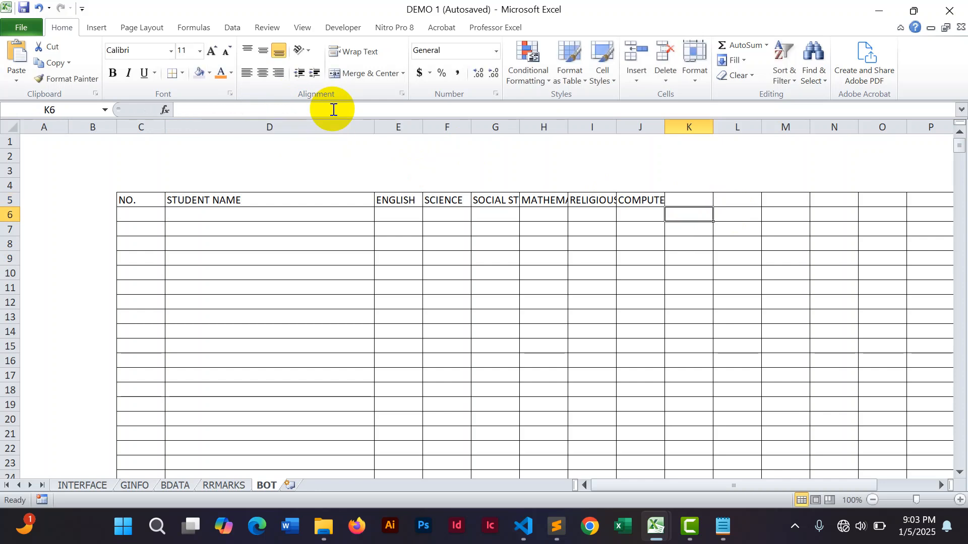
Change the formula in cell L5 to =IF(GINFO!M23="","",GINFO!M23).
click(739, 200)
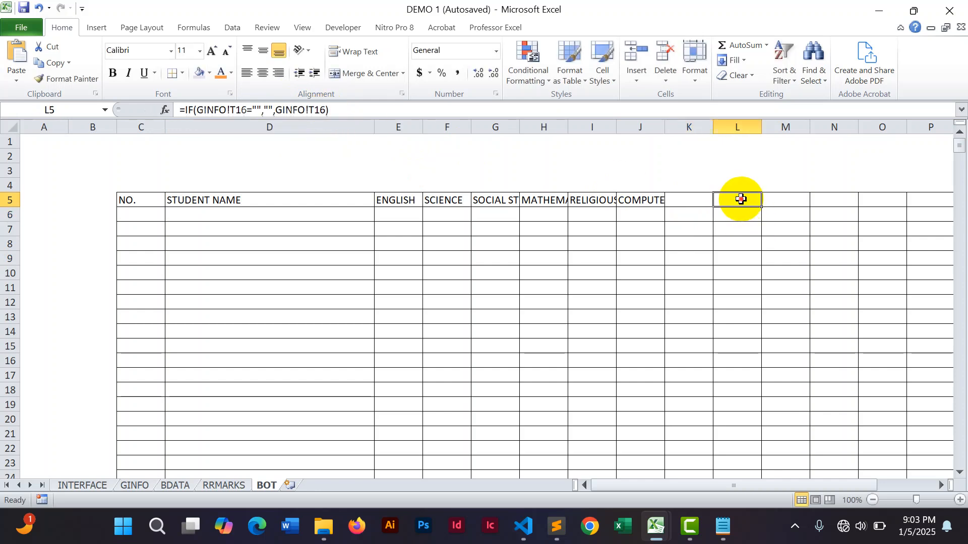
click(247, 109)
key(BackSpace)
key(BackSpace)
key(BackSpace)
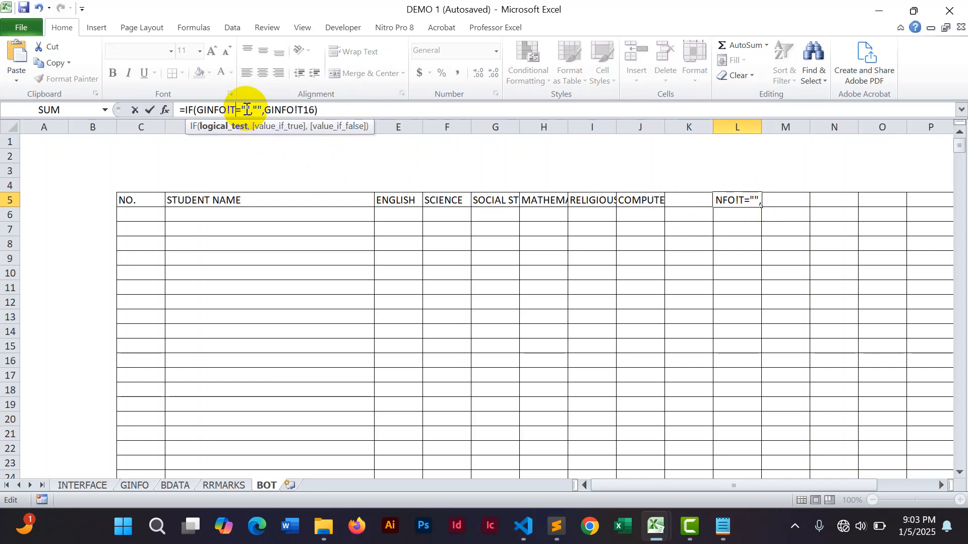
text(M23)
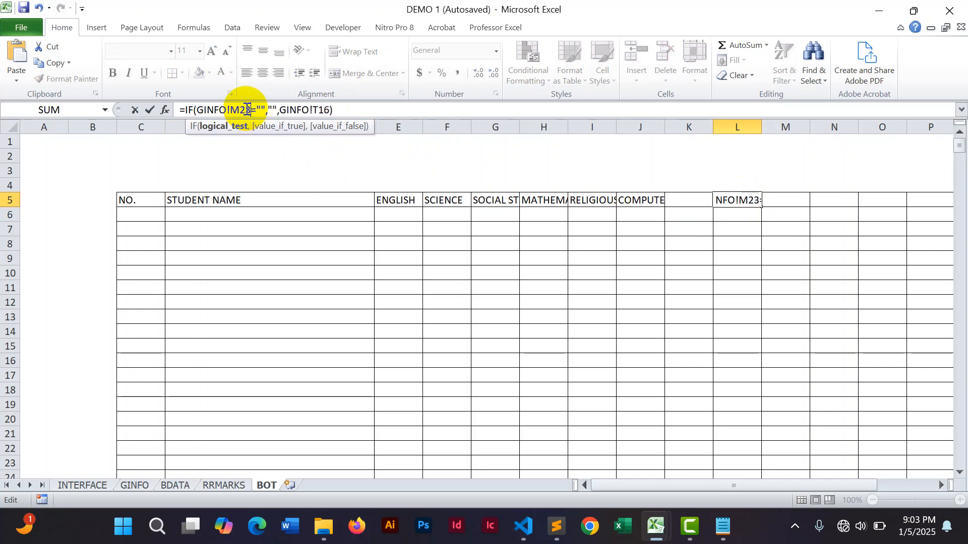
click(331, 109)
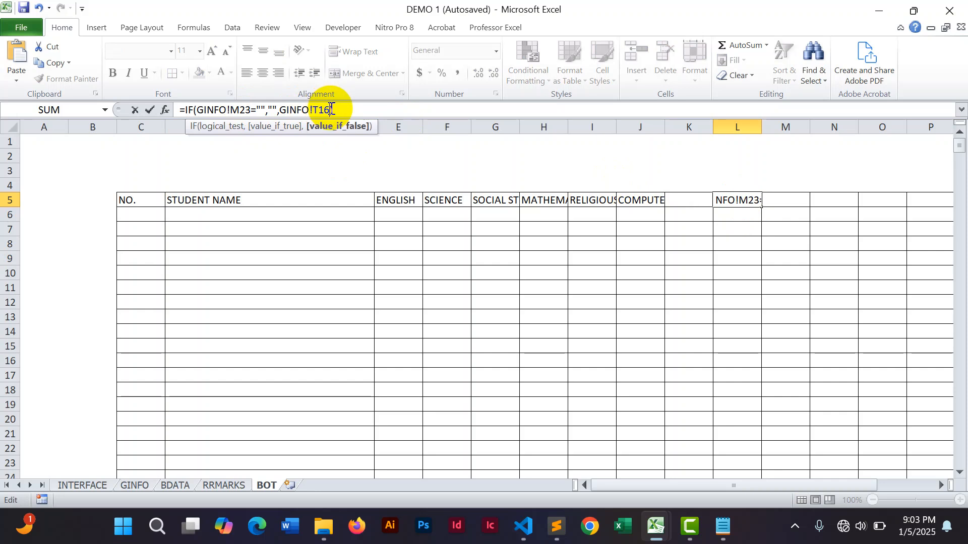
key(BackSpace)
key(BackSpace)
text(M)
key(Return)
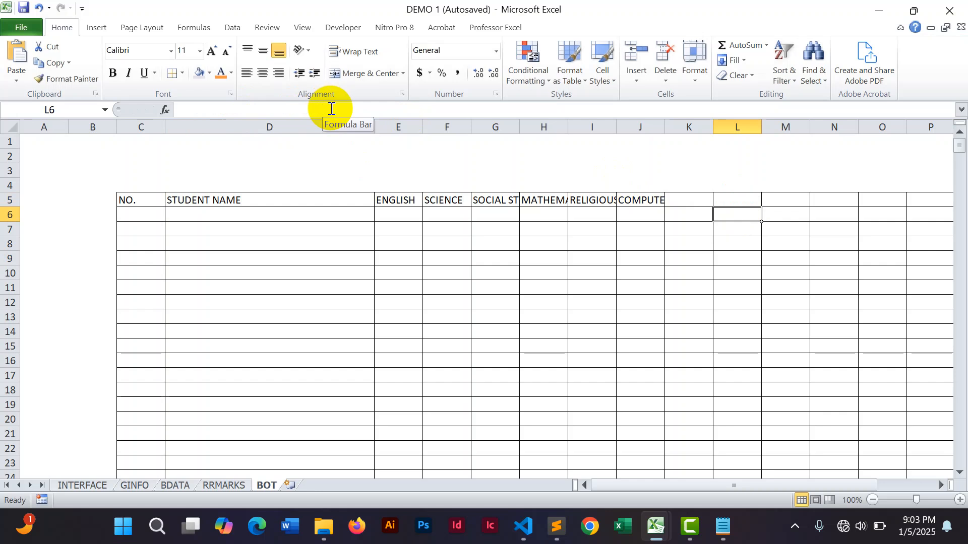
Test the header link by renaming the first subject in GINFO cell M16 to ENG and returning to BOT.
click(392, 200)
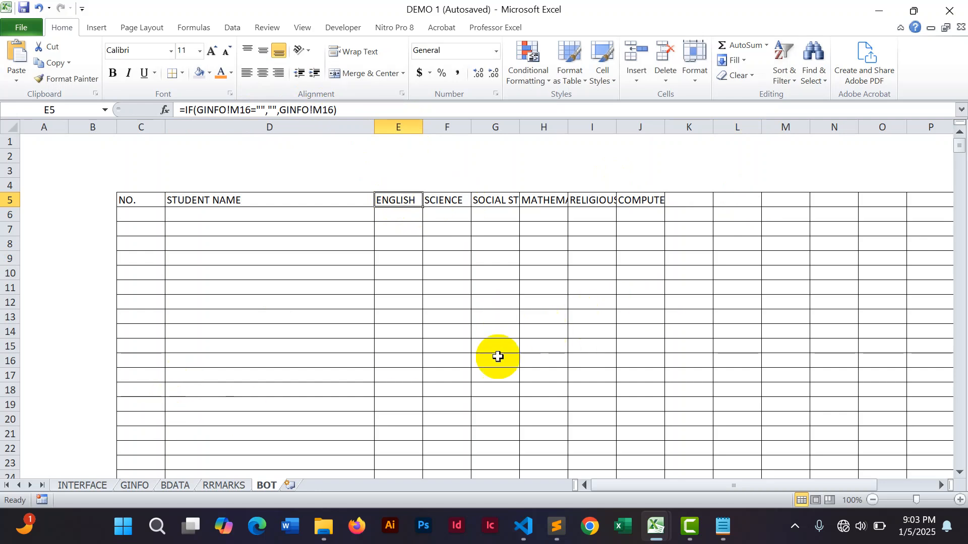
click(135, 487)
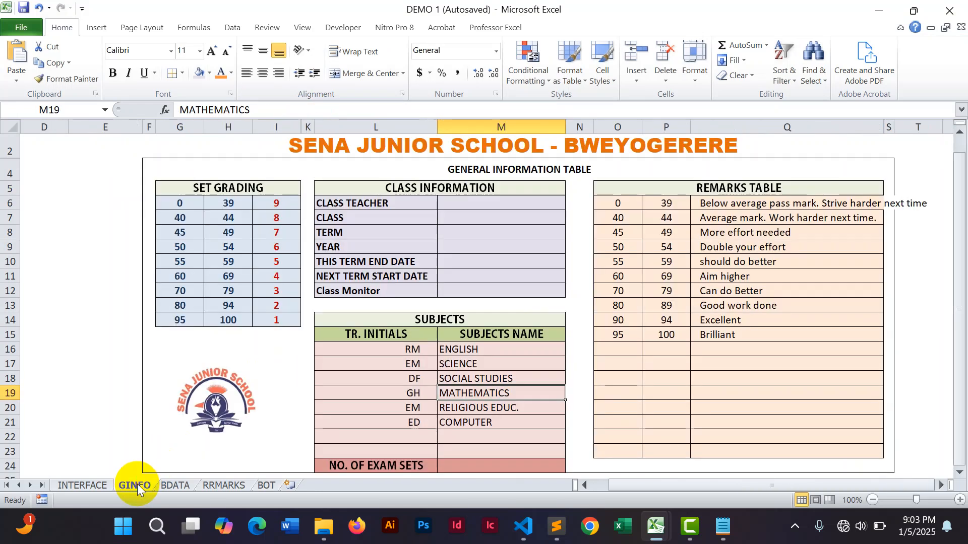
click(464, 348)
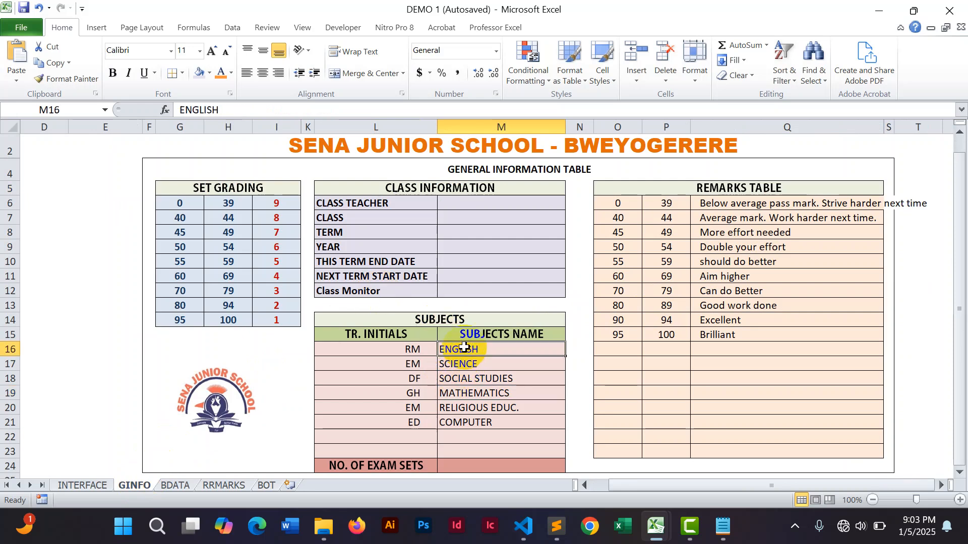
text(E)
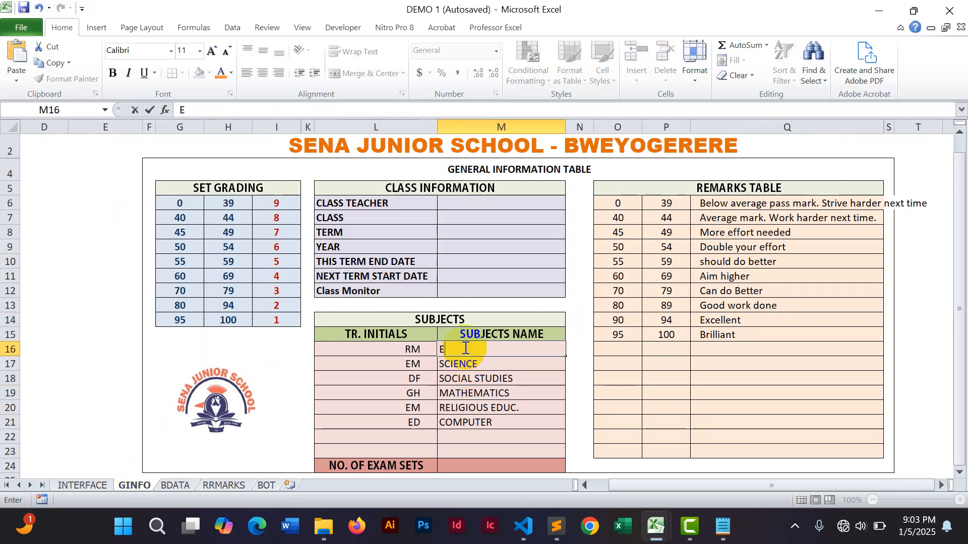
text(NG)
key(Return)
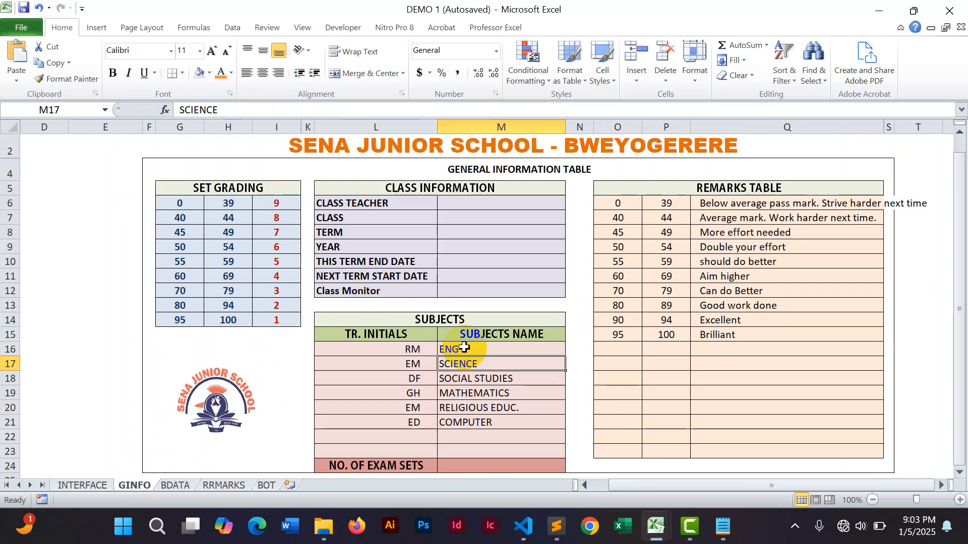
click(269, 485)
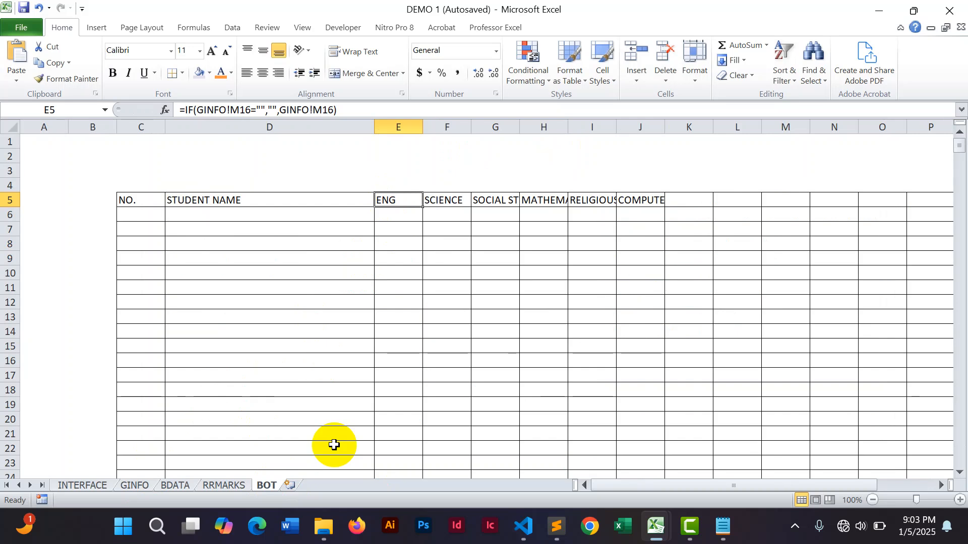
Restore the first subject name in GINFO cell M16 to ENGLISH and return to the BOT sheet.
click(143, 487)
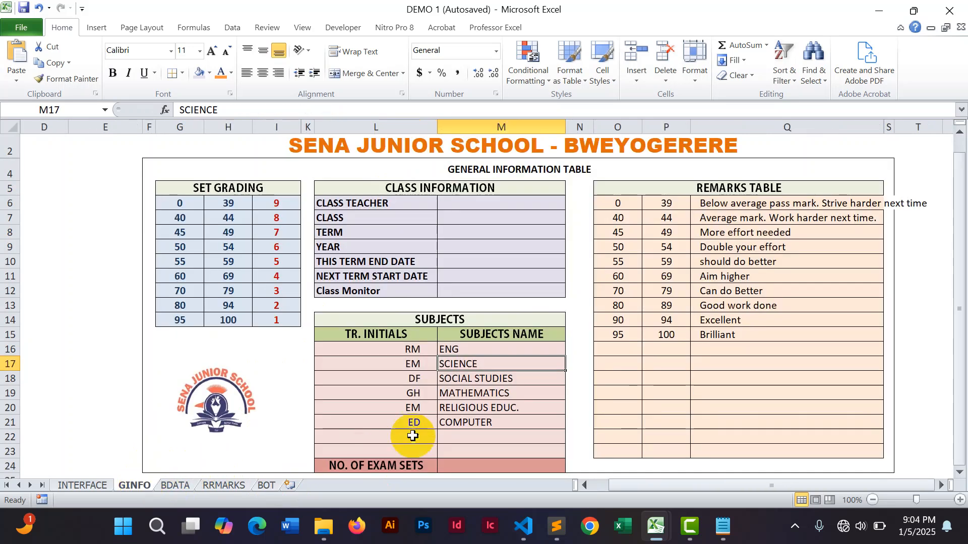
click(472, 350)
double_click(472, 350)
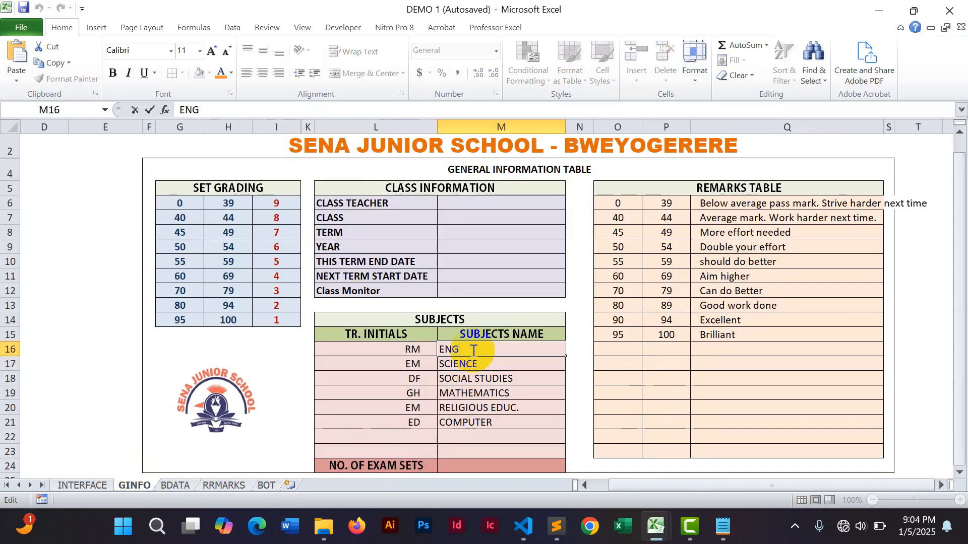
text(LISH)
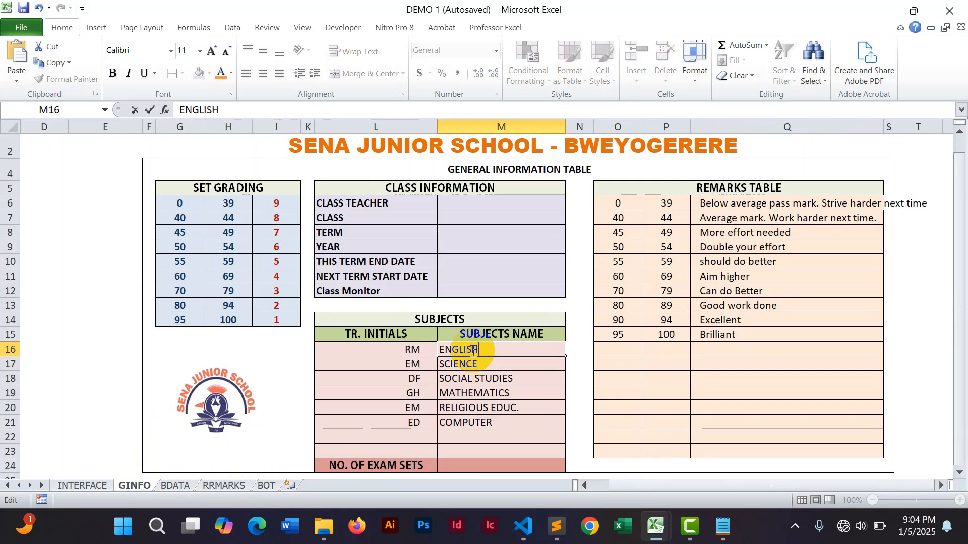
click(265, 486)
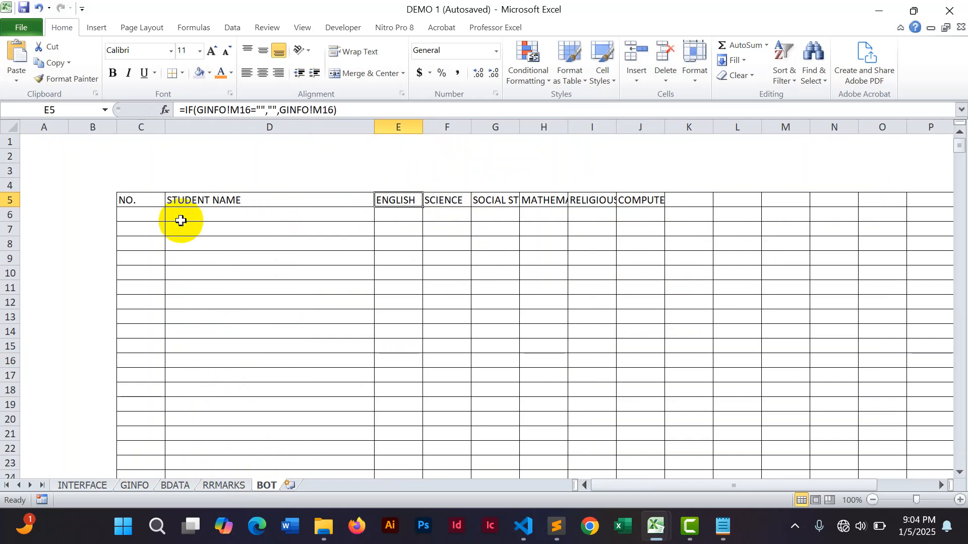
Heighten row 5 and format the subject headers E5 to L5 as centered text rotated upward.
drag(9, 208, 10, 251)
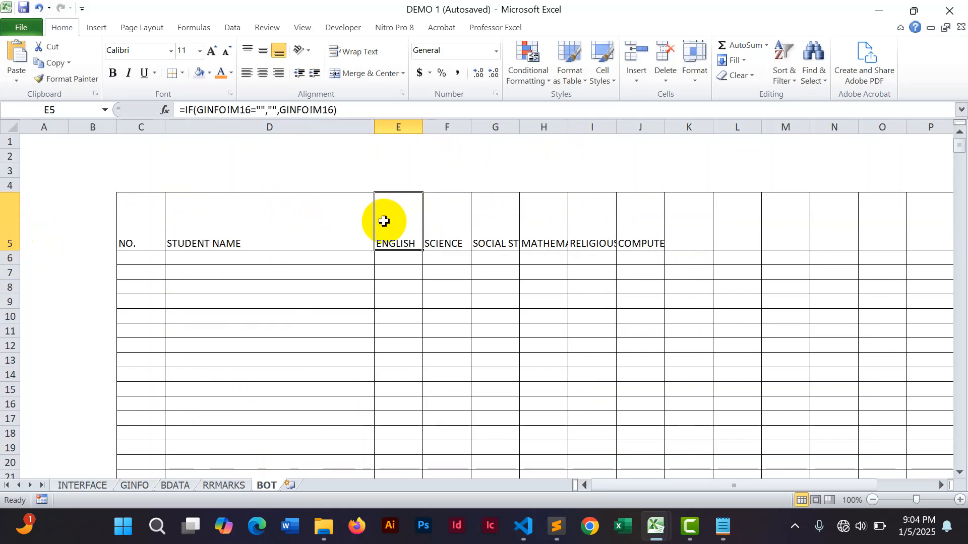
drag(392, 219, 724, 229)
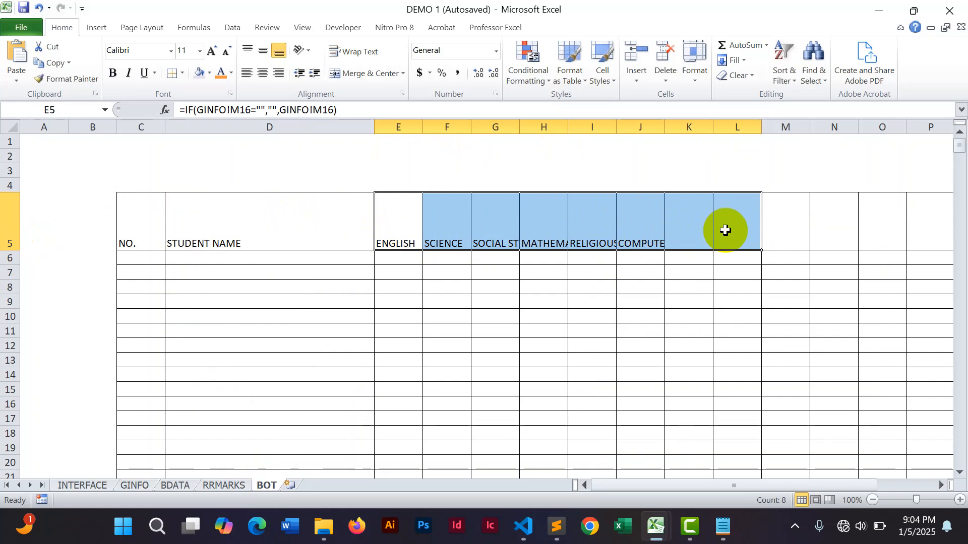
click(311, 51)
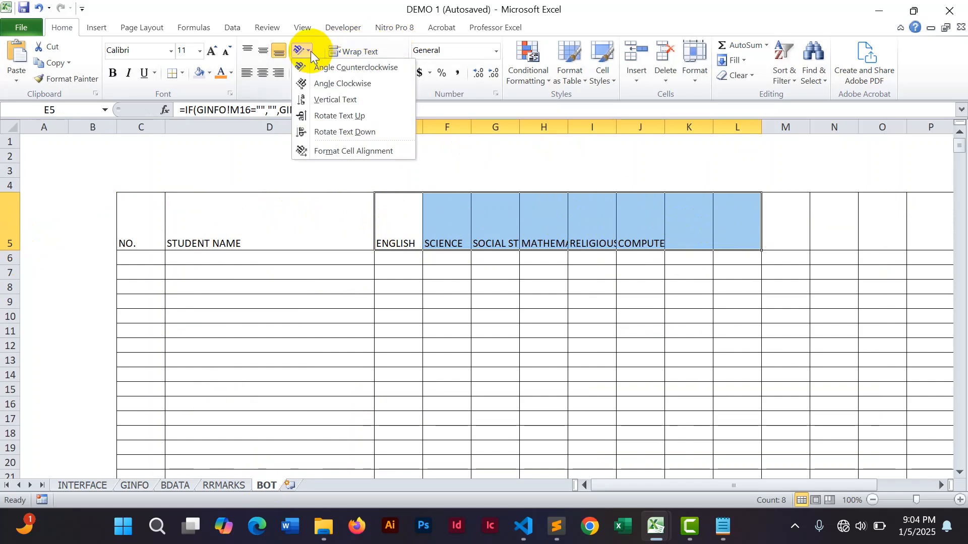
click(324, 116)
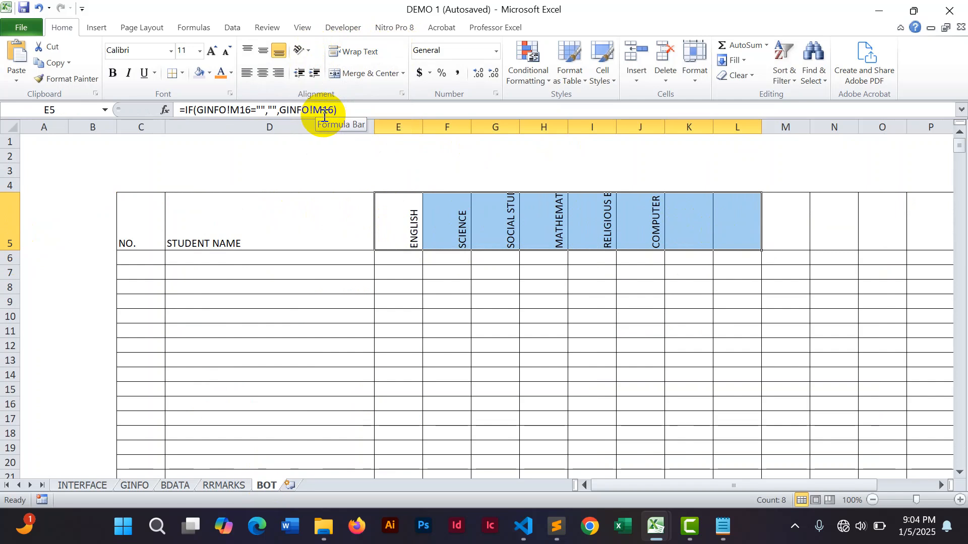
click(264, 74)
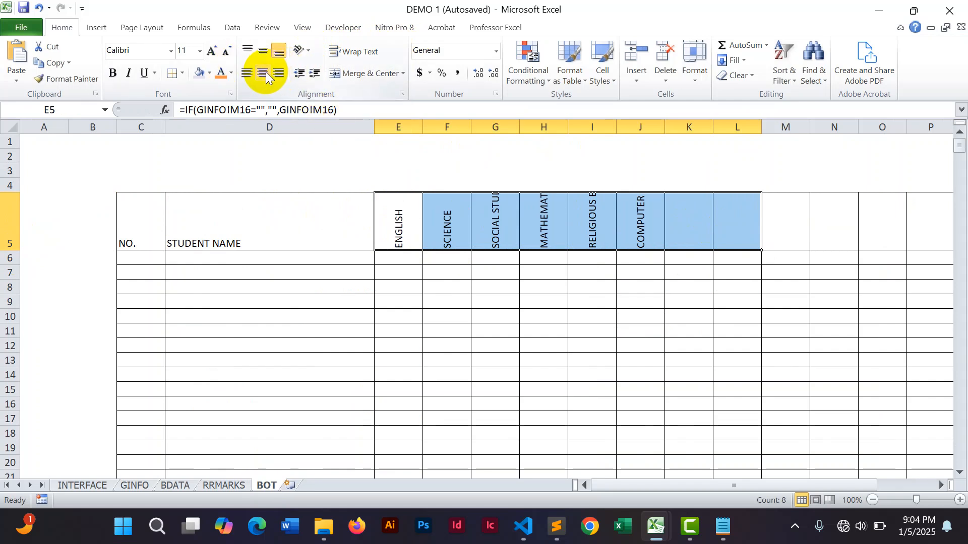
Make the subject headers E5 to L5 bold and heighten row 5 further.
click(114, 77)
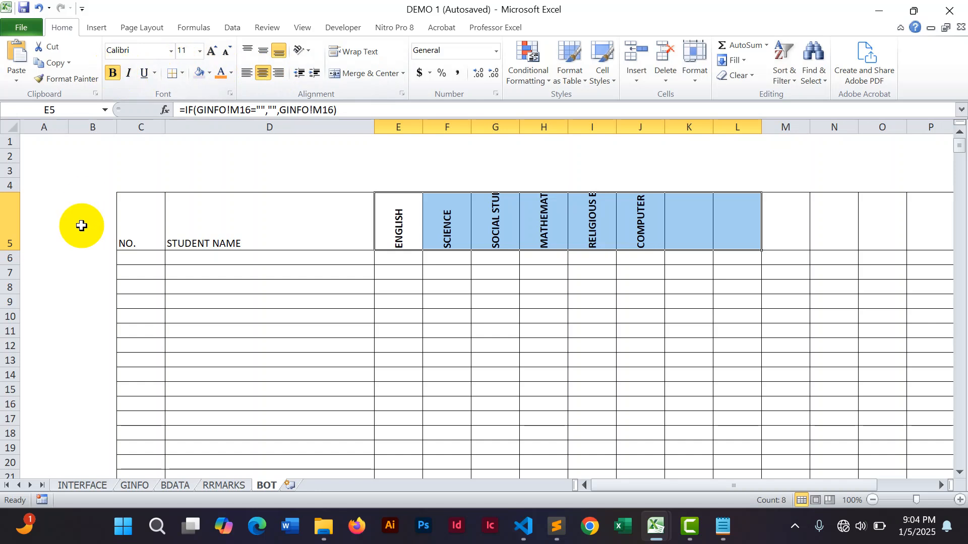
drag(10, 251, 9, 266)
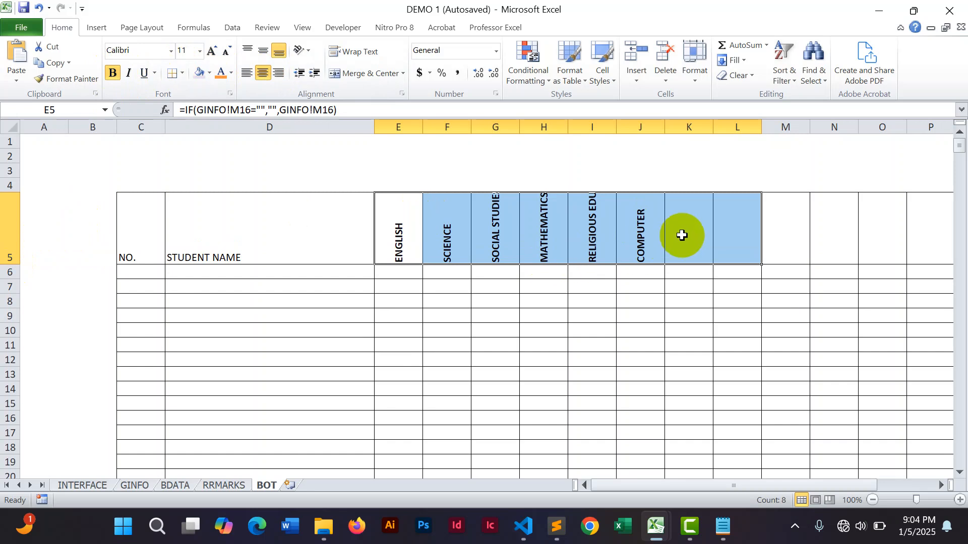
drag(762, 128, 732, 136)
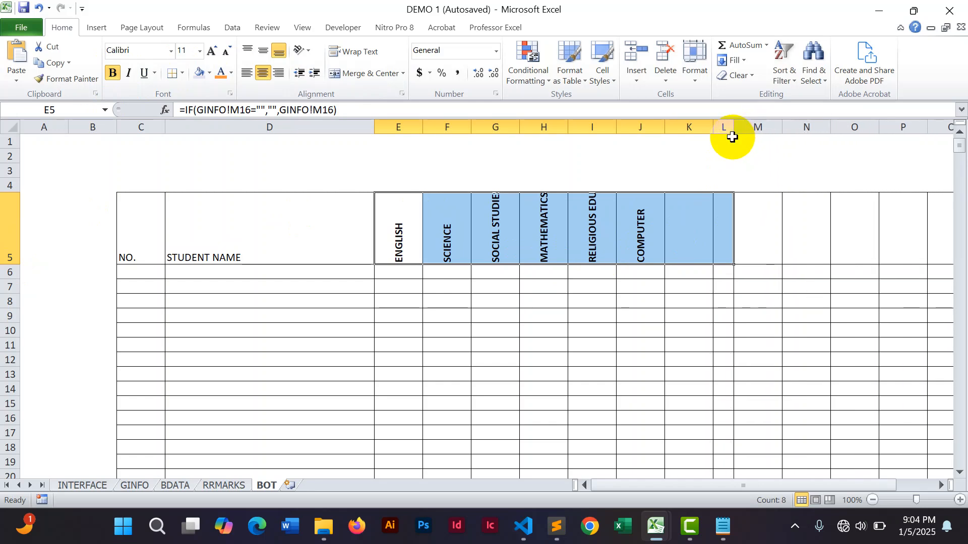
text(Z)
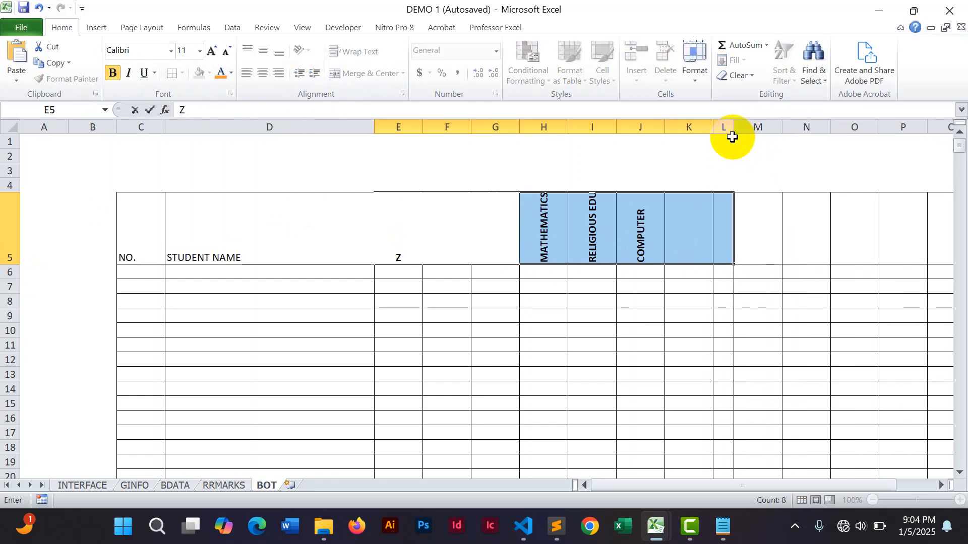
key(ctrl+z)
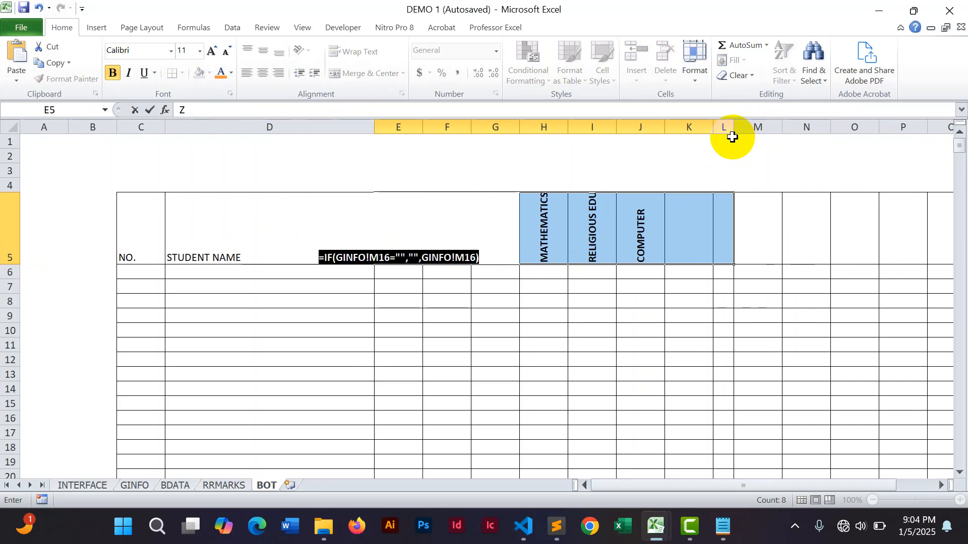
key(Return)
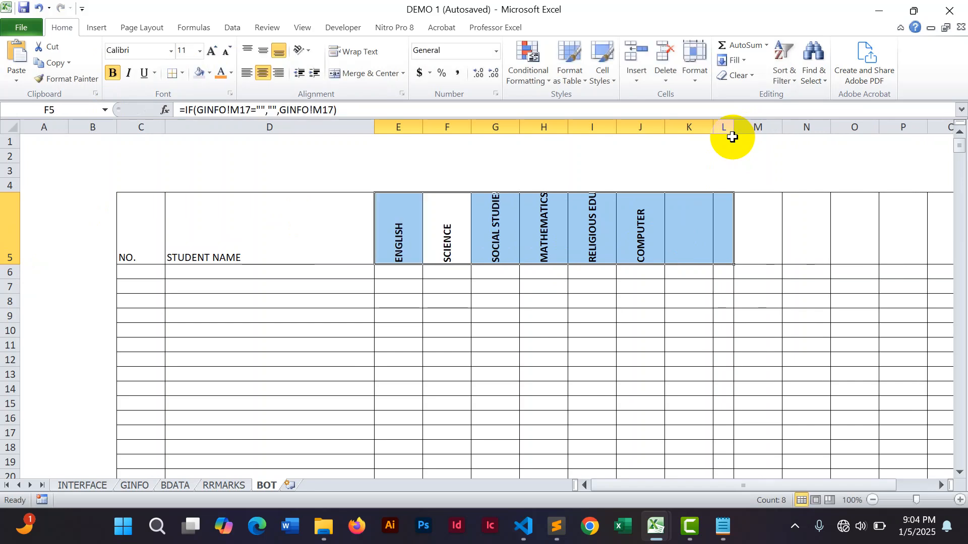
click(705, 237)
drag(392, 127, 708, 131)
key(ctrl+z)
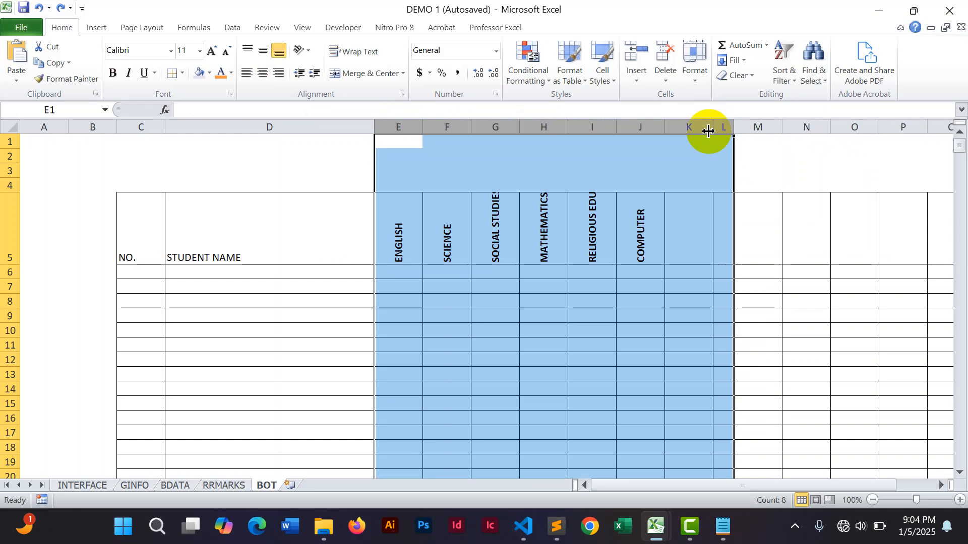
key(ctrl+z)
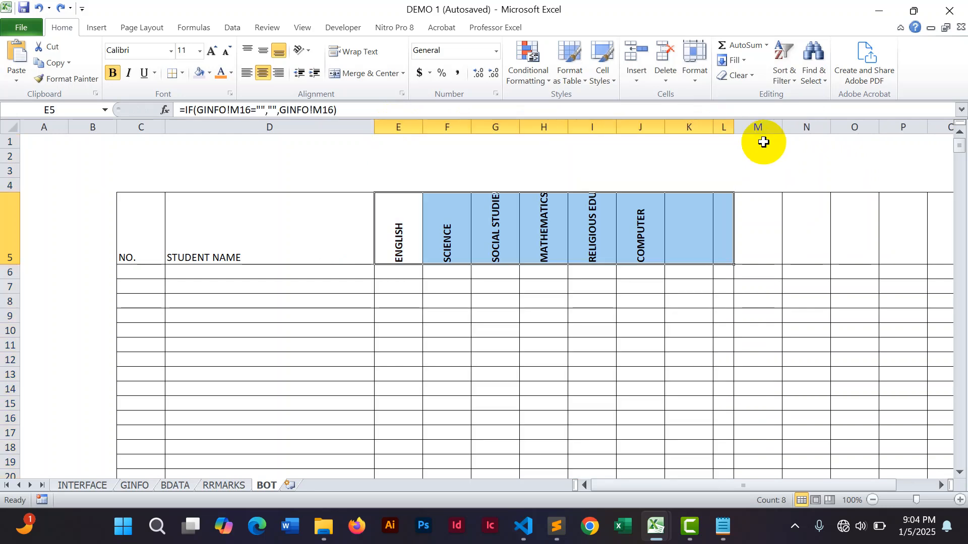
key(ctrl+z)
click(831, 170)
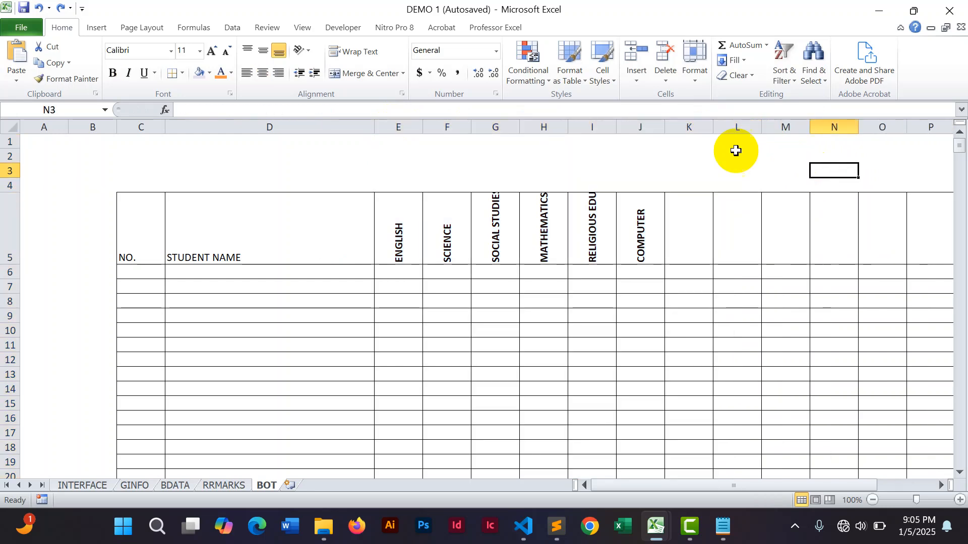
Narrow columns E through L to fit the rotated subject headers.
drag(402, 126, 736, 132)
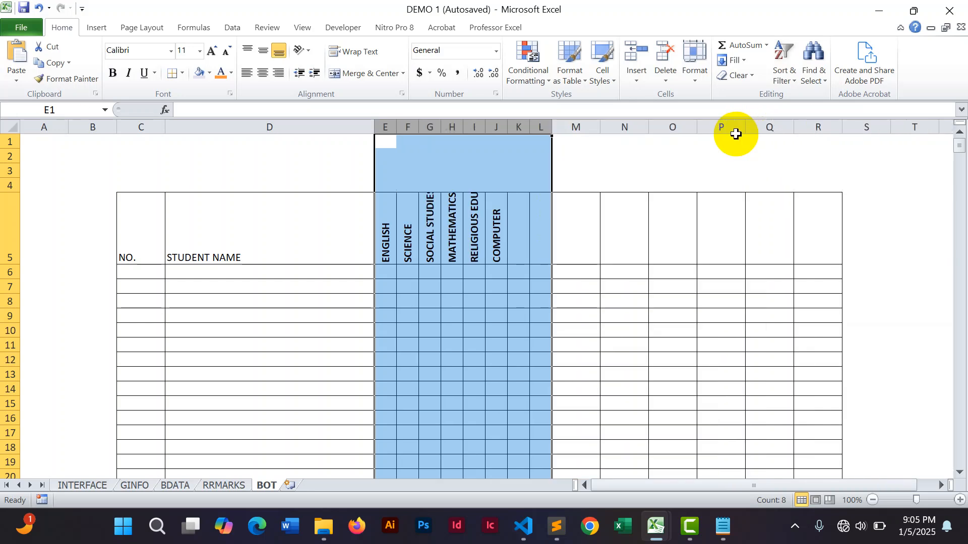
click(595, 156)
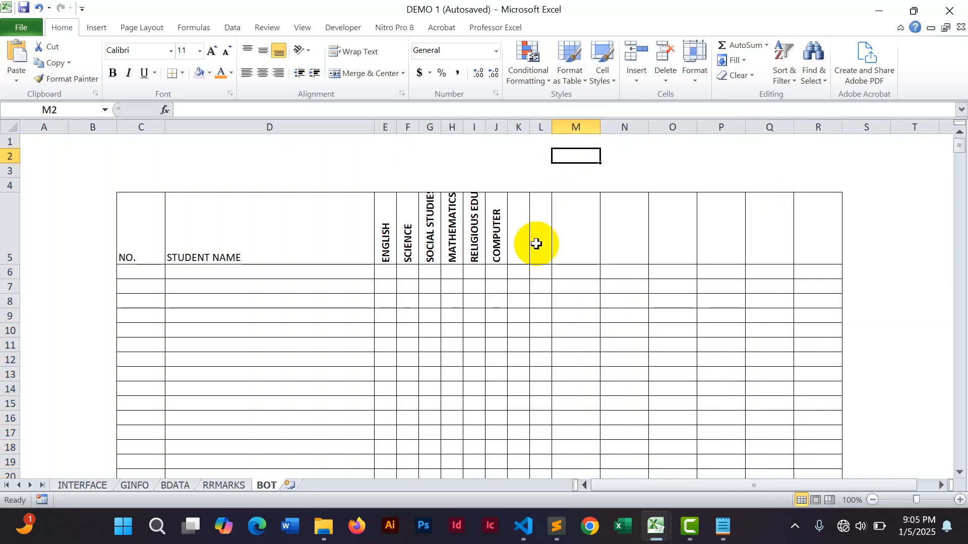
Enter the headers STREAM, TOTAL and AVERAGE in cells M5, N5 and O5.
click(574, 250)
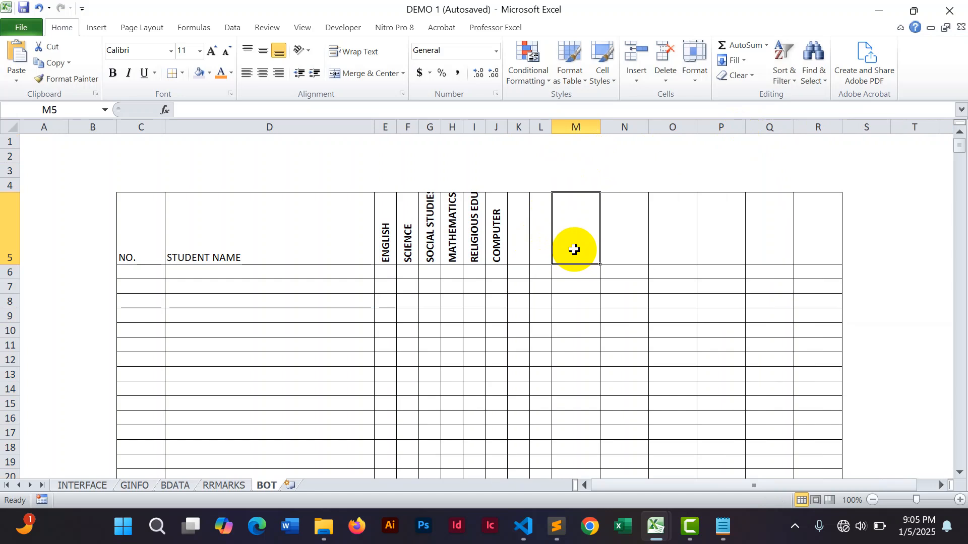
text(STREAM)
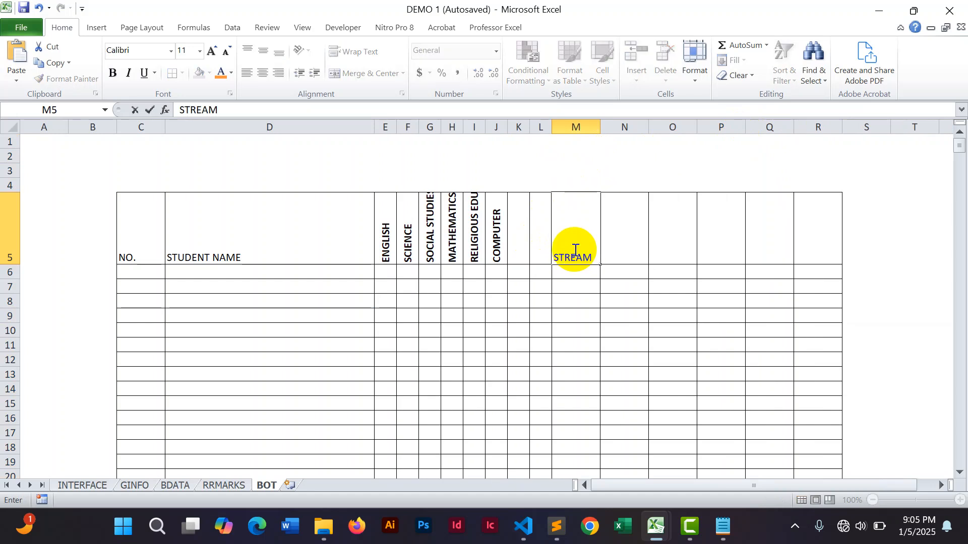
click(616, 243)
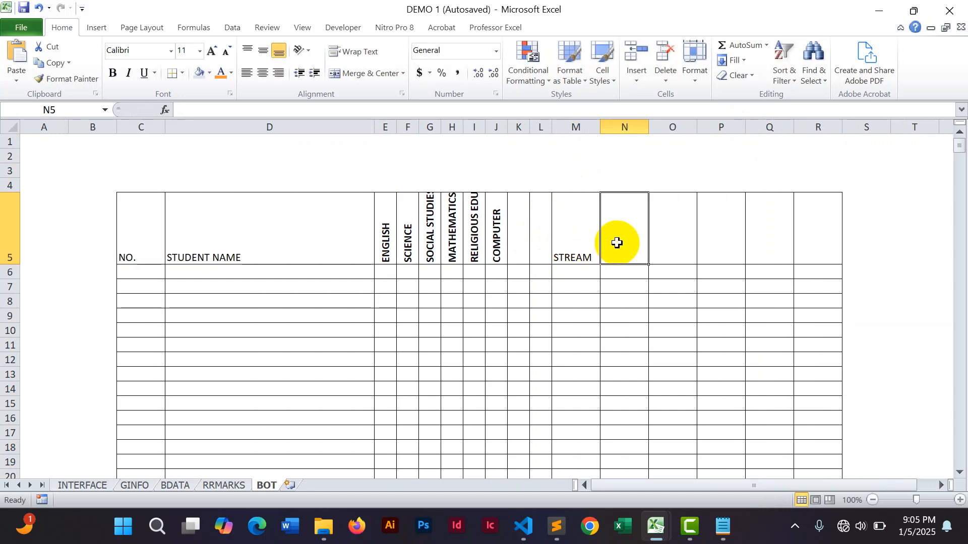
text(TO)
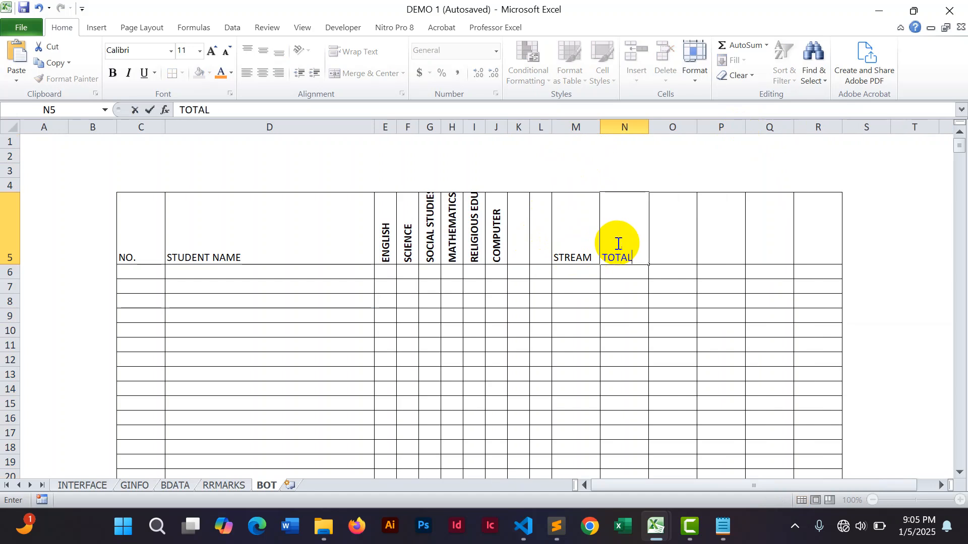
text(TAL)
click(680, 245)
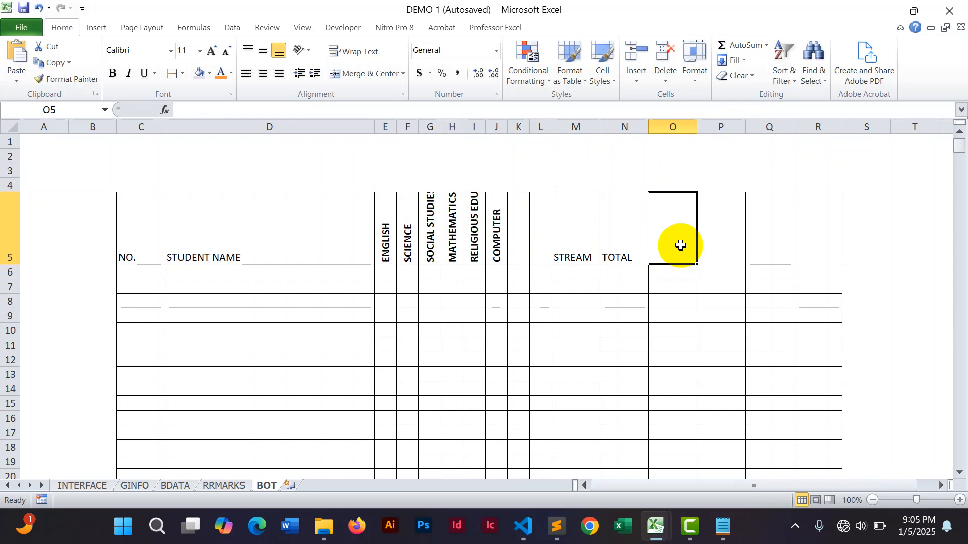
text(AVERAGE)
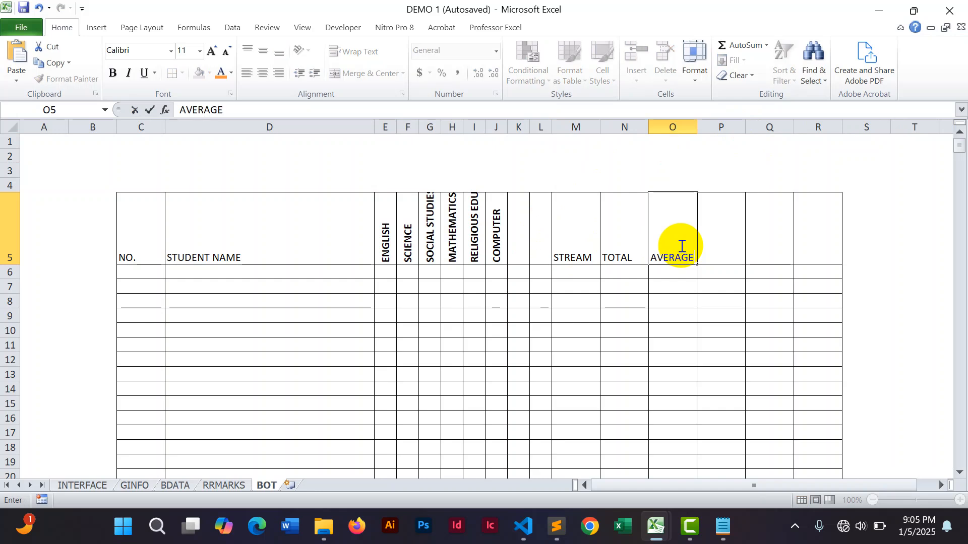
Enter the headers AGG. IN 4, POSITION and DIVISION in cells P5, Q5 and R5.
click(707, 246)
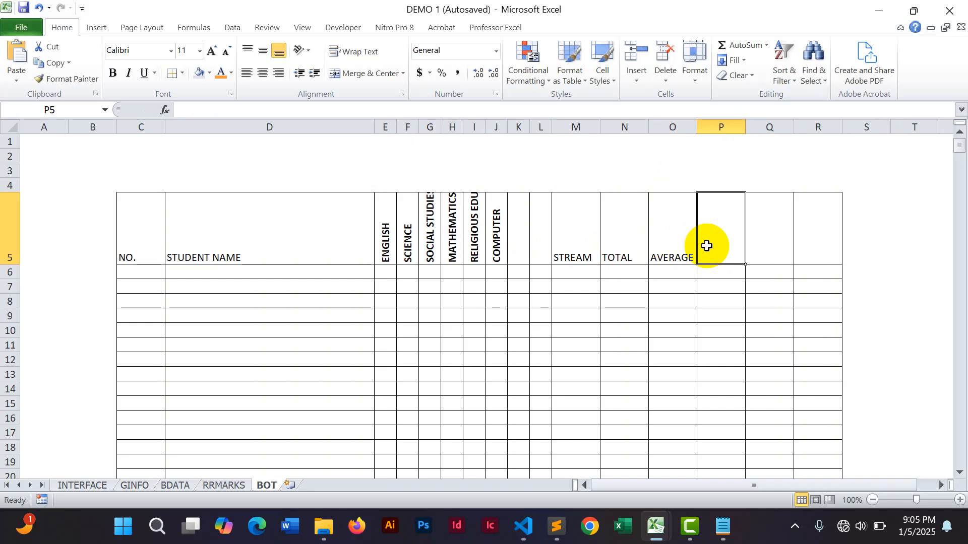
text(AGG)
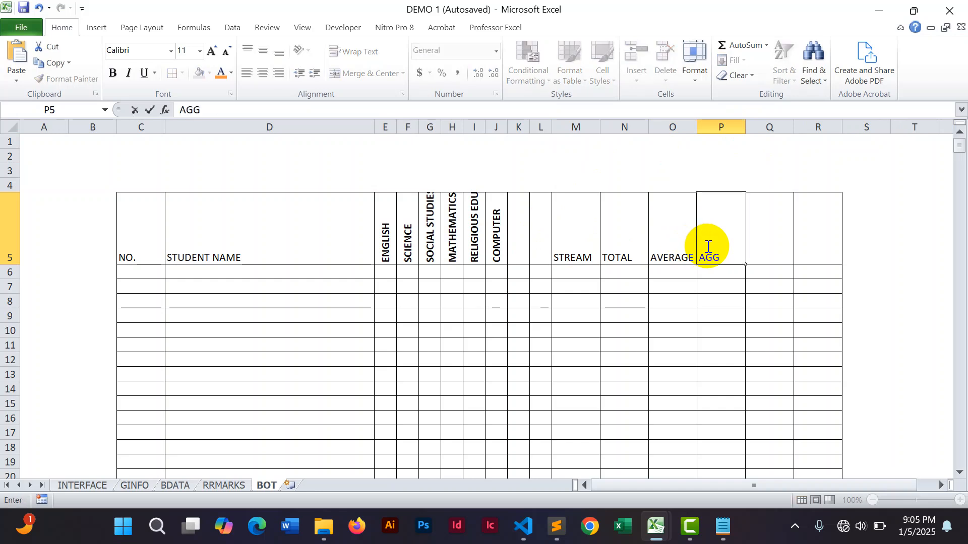
text(. IN 4)
click(763, 251)
text(POS)
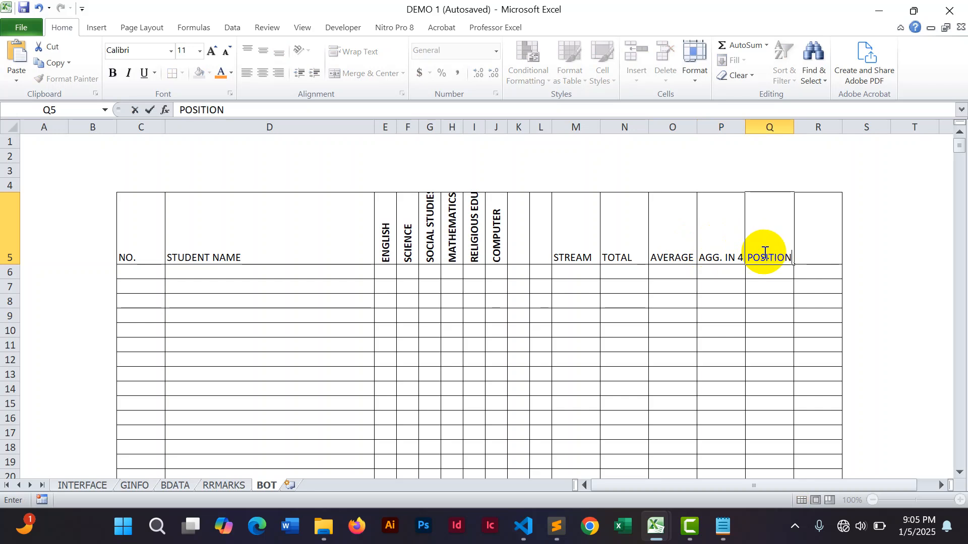
text(ITION)
click(812, 246)
text(DI)
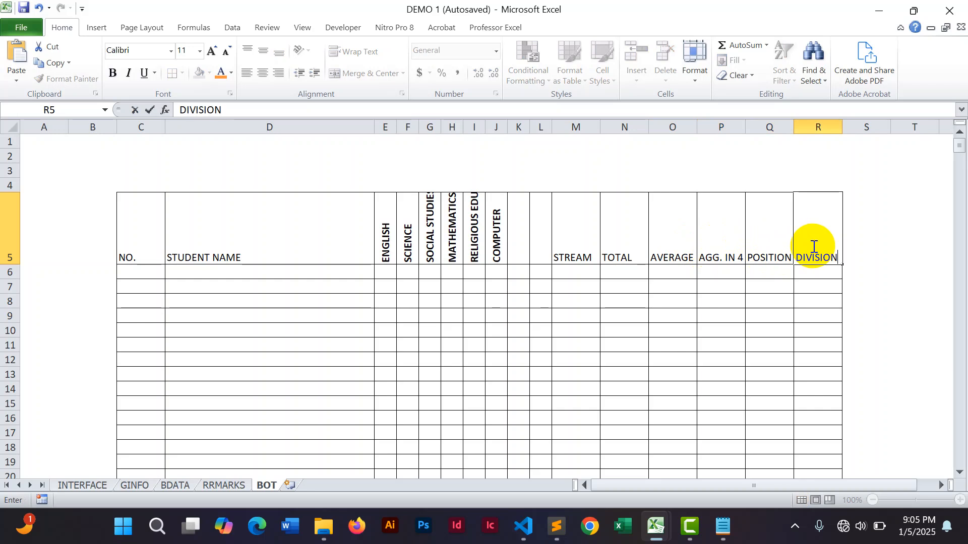
text(VISION)
click(908, 255)
Rotate the headers in M5 to R5 so their text reads upward.
drag(574, 241, 804, 240)
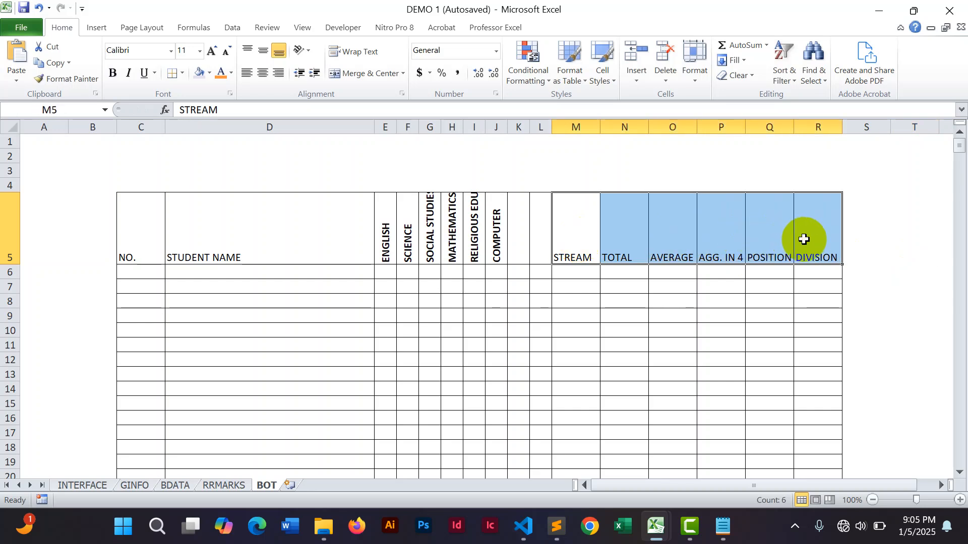
click(302, 50)
click(332, 115)
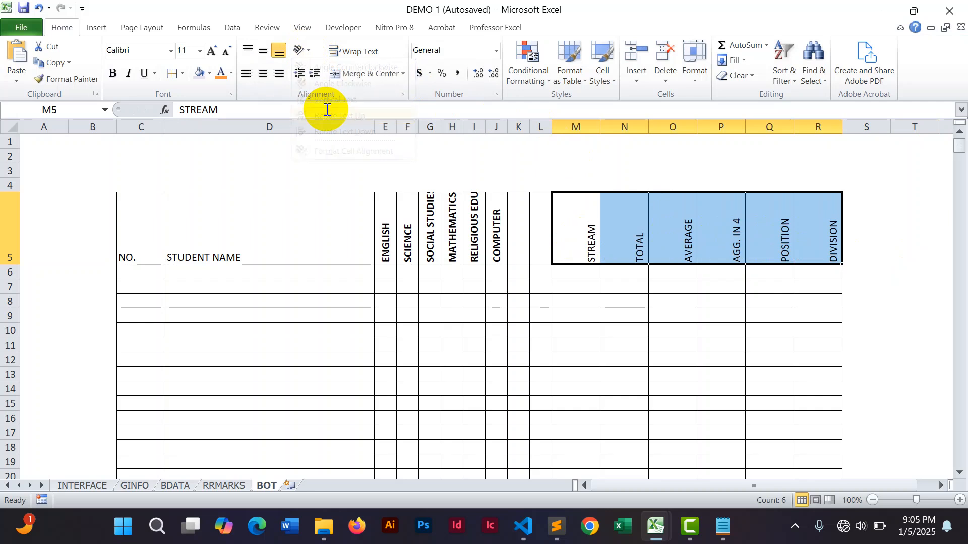
Format the headers M5 to R5 as bold Tahoma and decrease their font size.
click(113, 76)
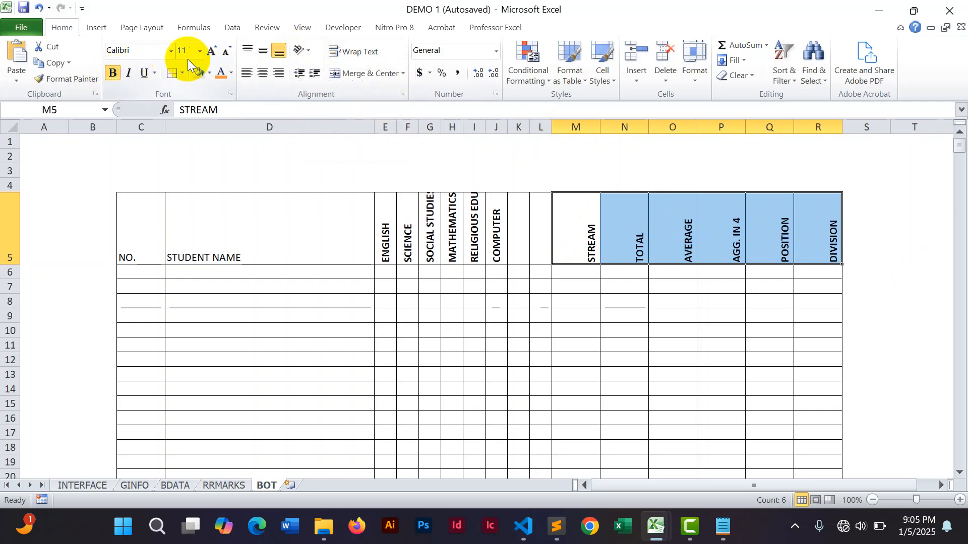
click(211, 51)
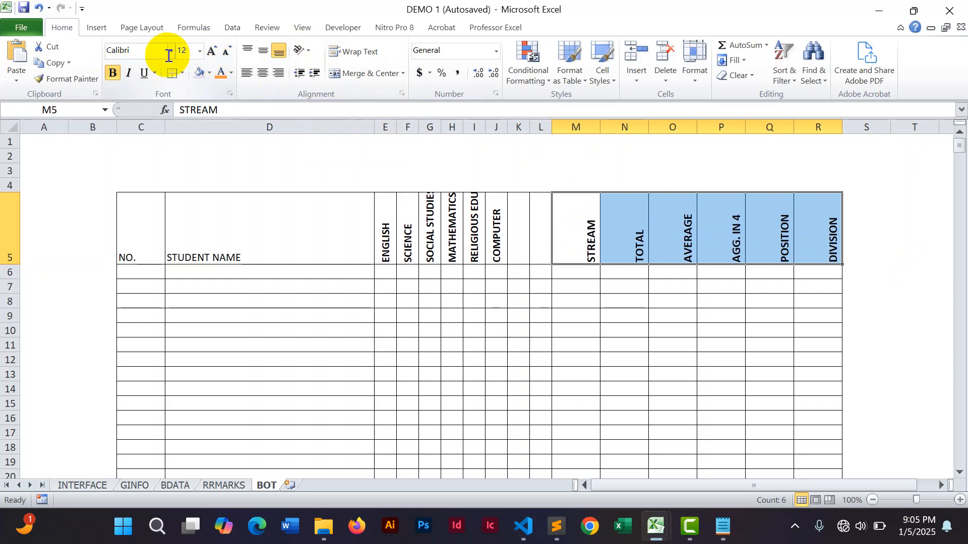
click(151, 54)
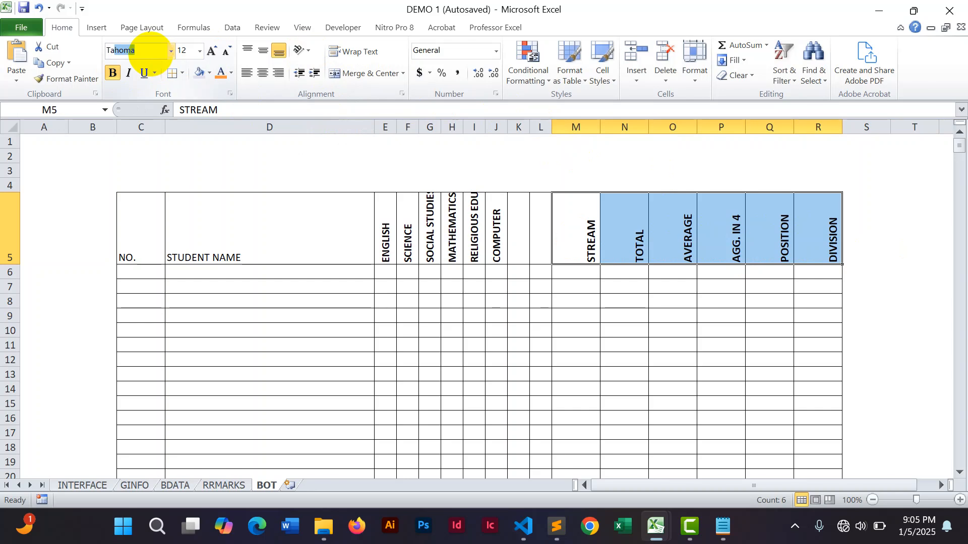
key(Return)
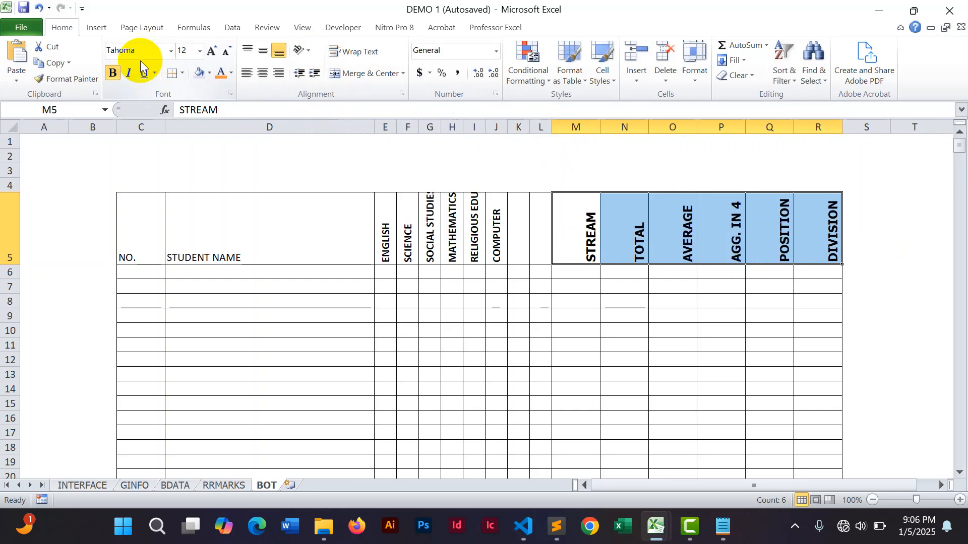
click(226, 51)
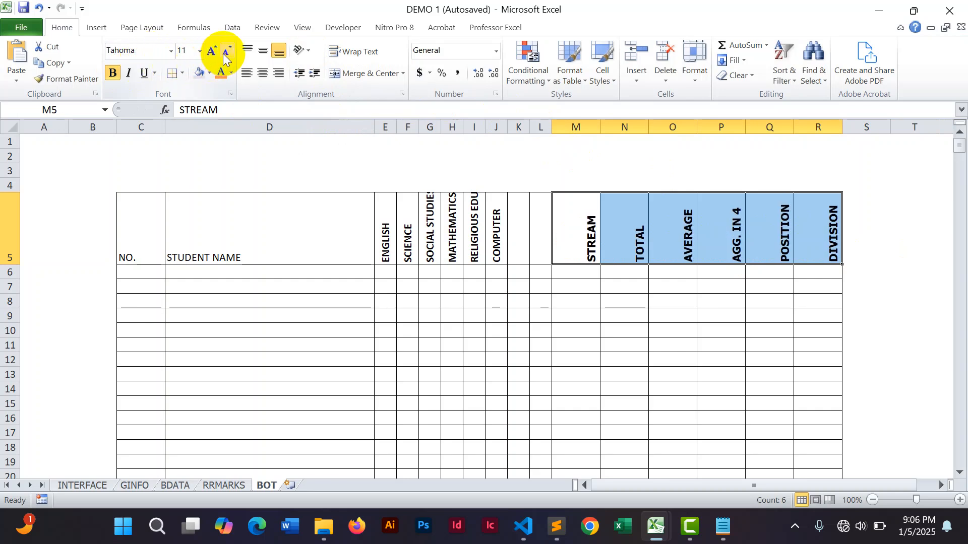
click(226, 52)
Set the subject headers E5 to L5 to Tahoma font at size 10.
drag(382, 233, 543, 255)
click(152, 51)
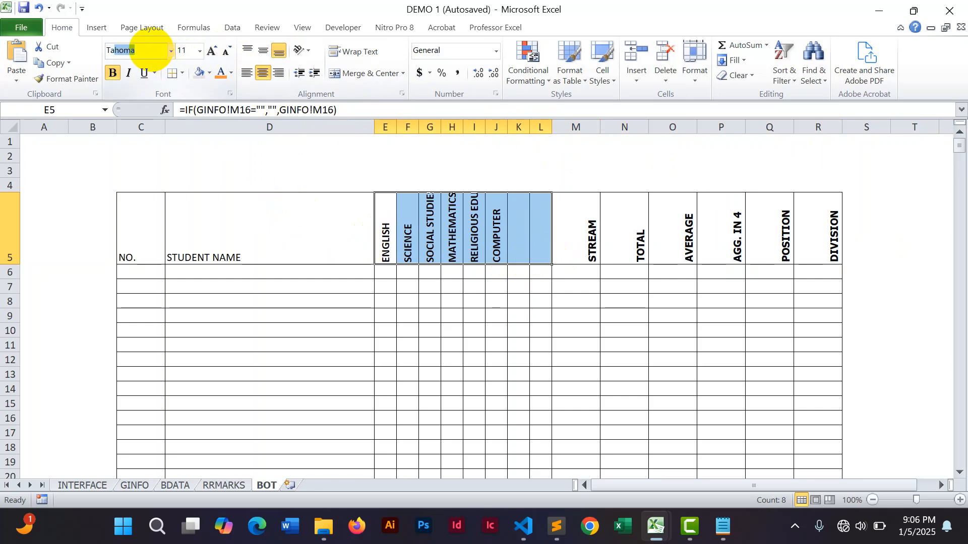
text(T)
key(Return)
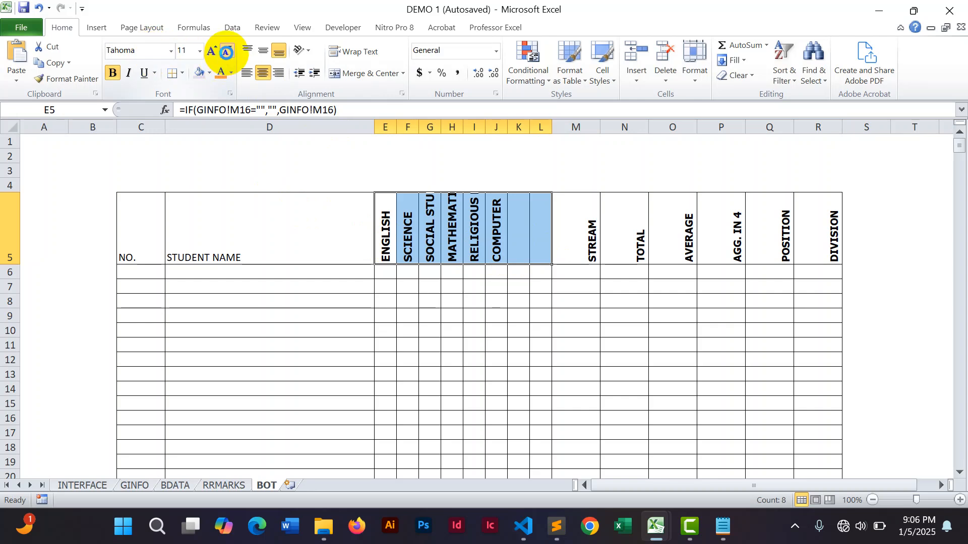
click(226, 50)
click(366, 254)
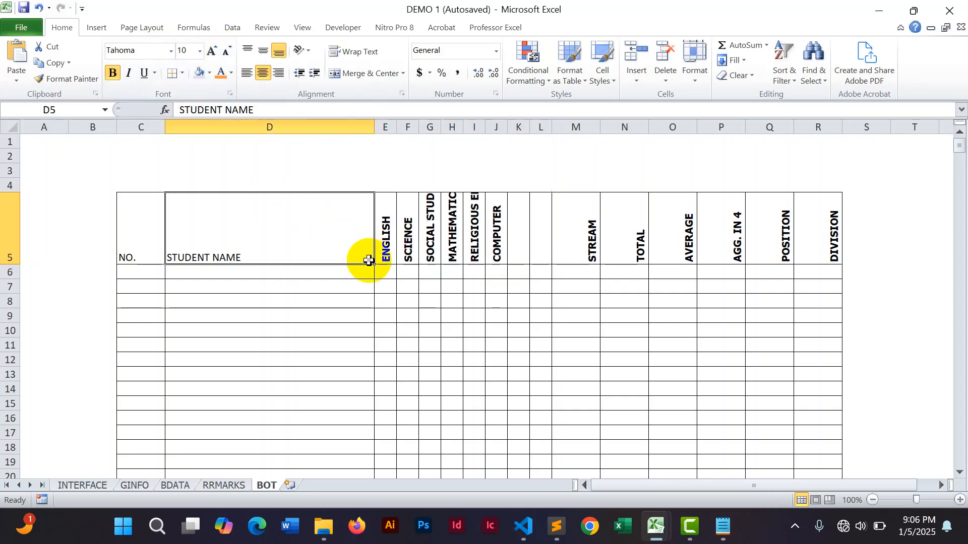
Color the headers in E5 to H5 with red font.
drag(386, 251, 447, 246)
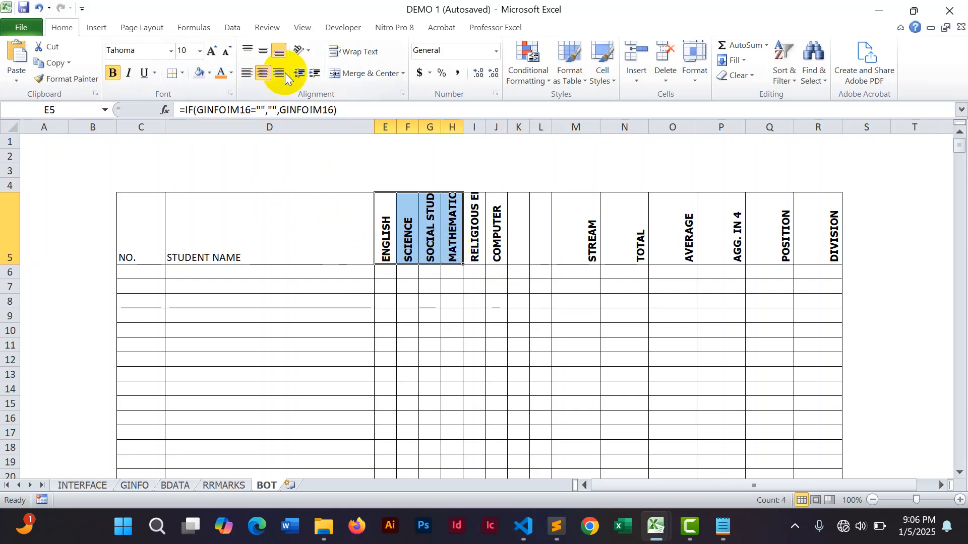
click(233, 74)
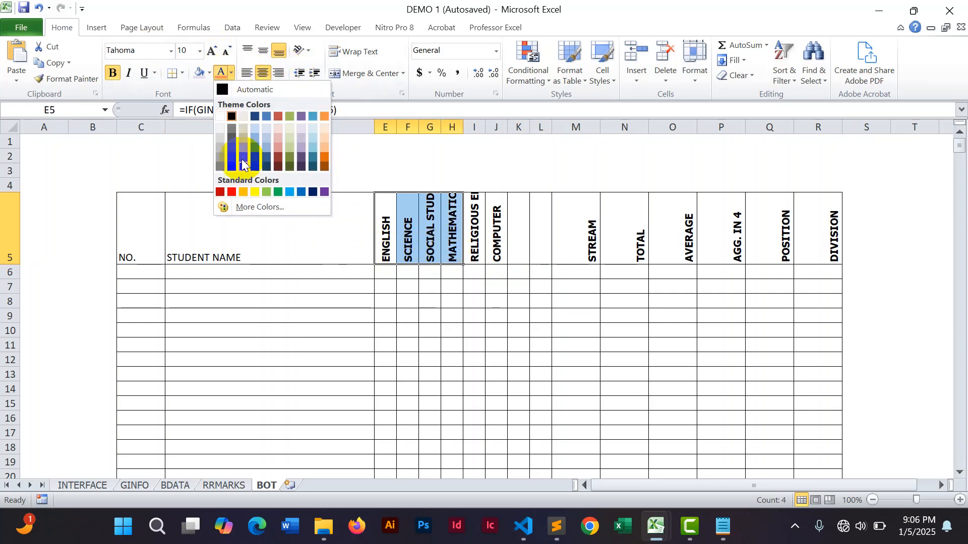
click(232, 193)
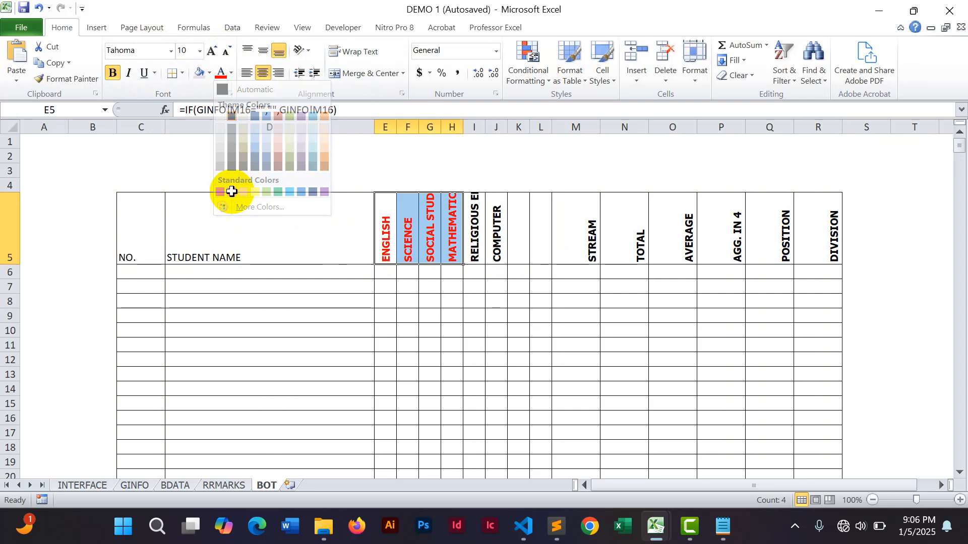
Remove bold formatting from the headers in I5 to L5.
click(519, 156)
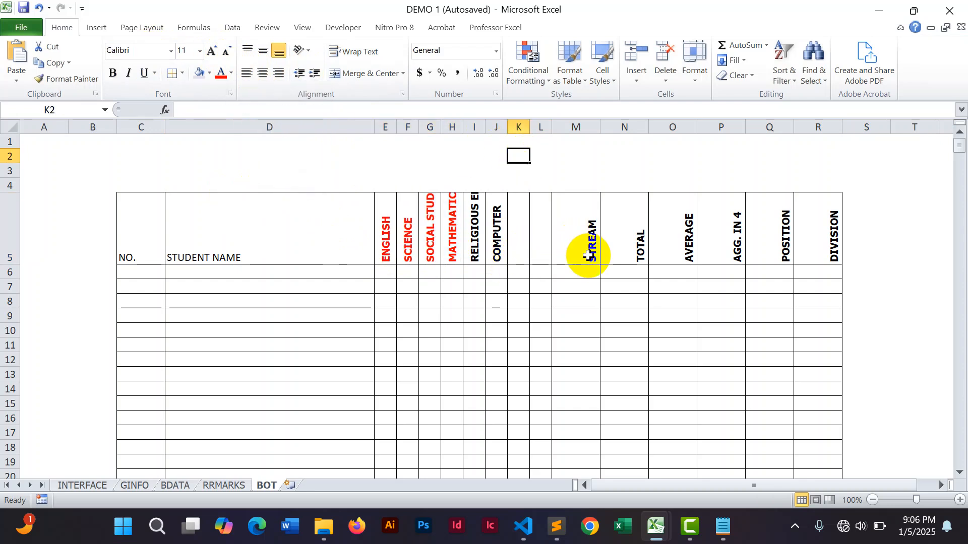
drag(475, 230, 530, 240)
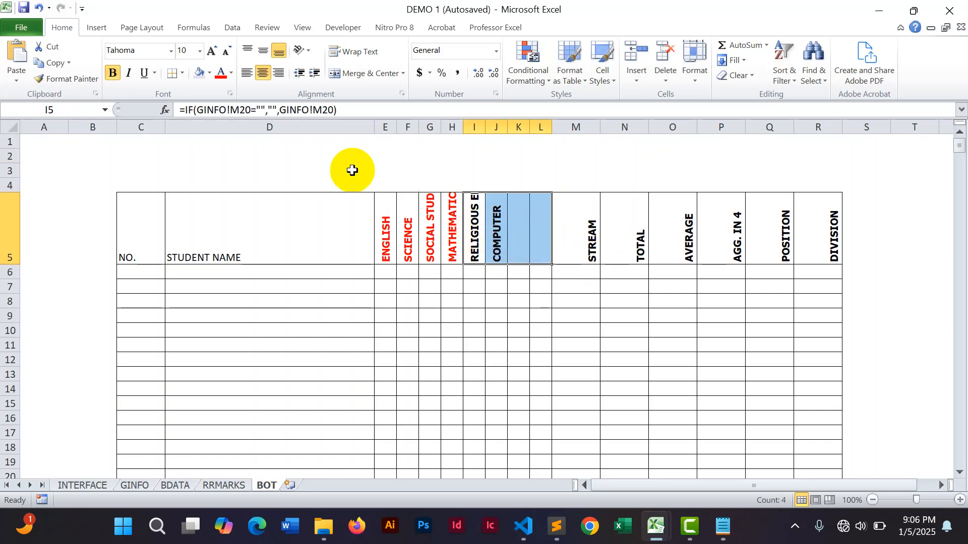
click(112, 74)
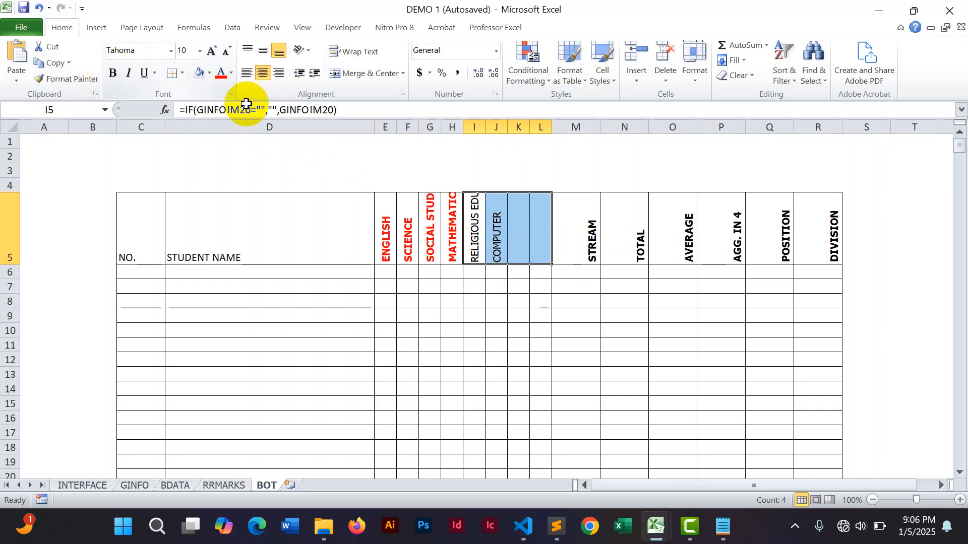
Narrow columns M to R holding the summary headers.
click(495, 171)
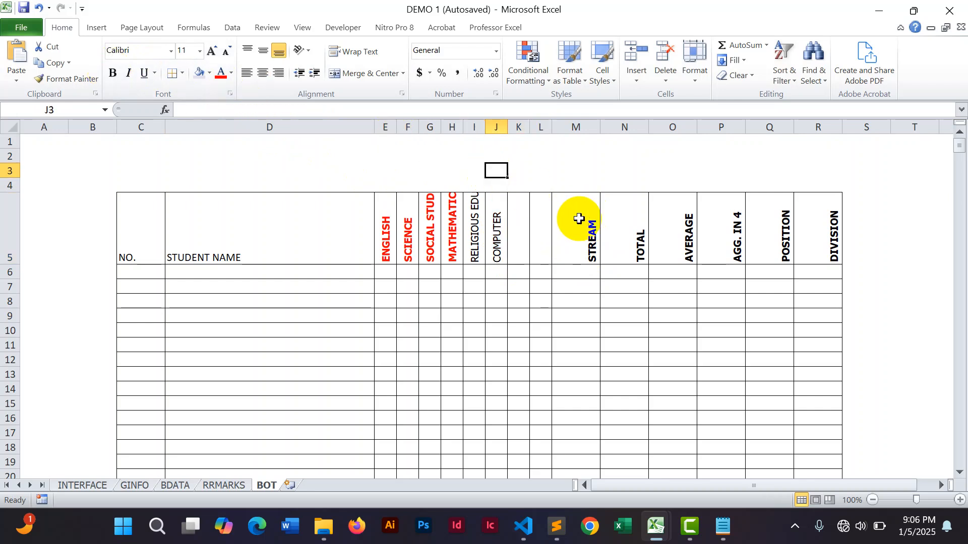
drag(572, 127, 805, 162)
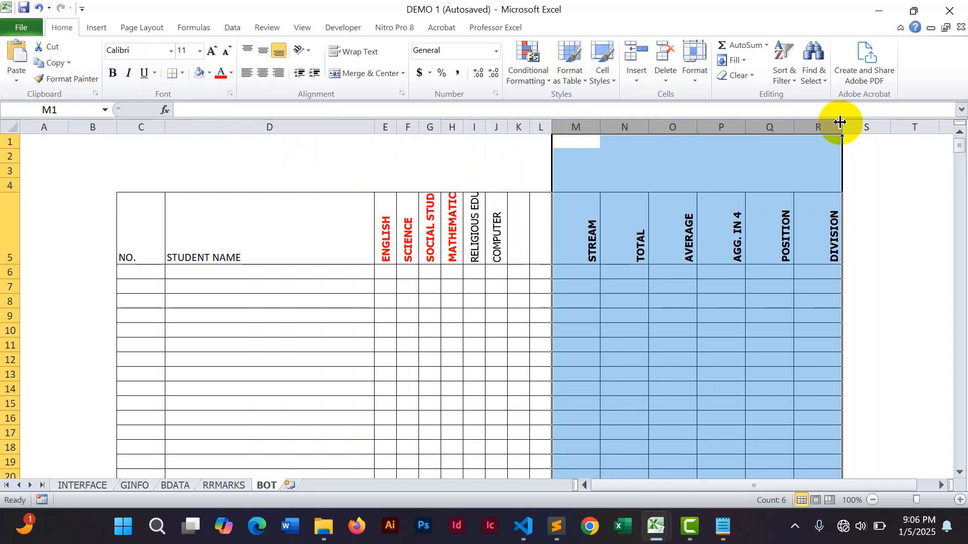
drag(839, 124, 810, 128)
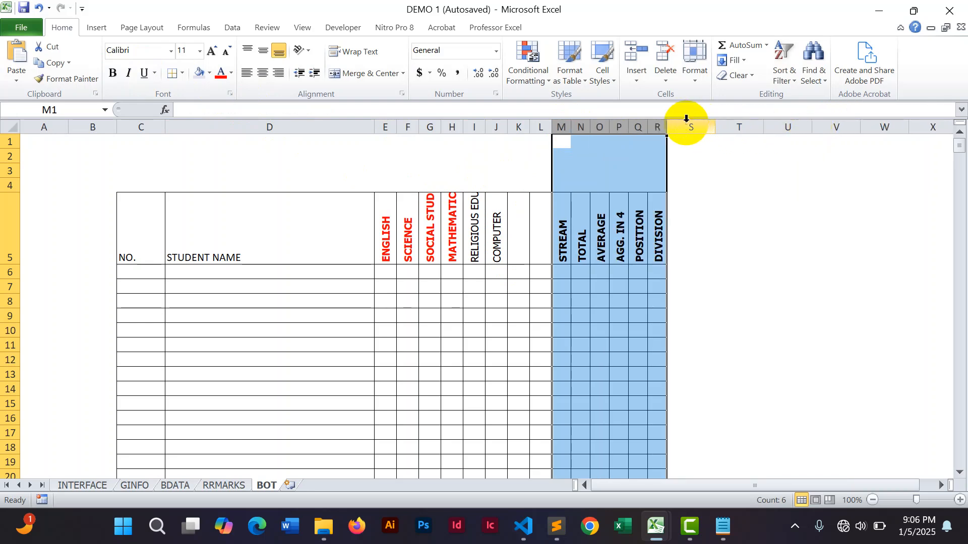
drag(668, 127, 683, 128)
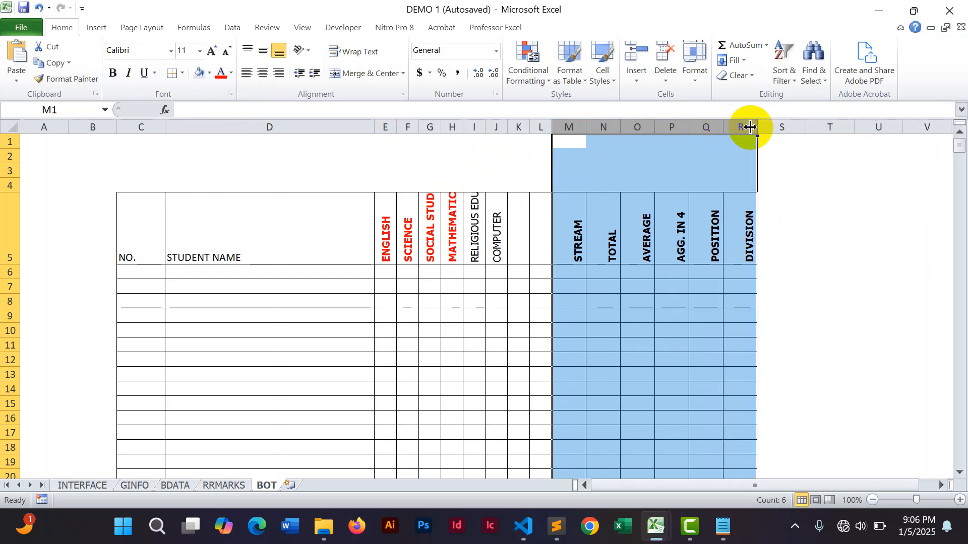
drag(756, 127, 742, 127)
click(832, 271)
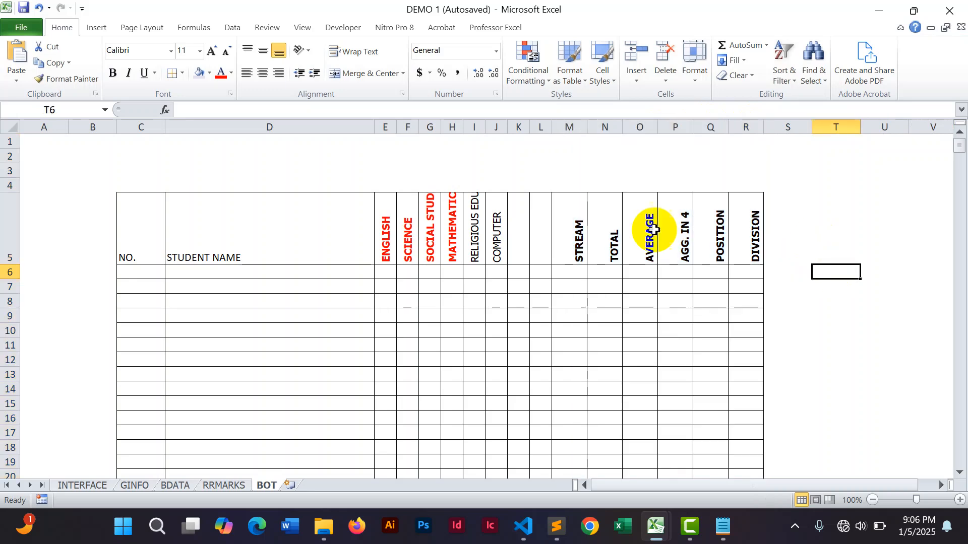
Widen the subject columns E to L.
drag(387, 125, 558, 127)
click(882, 235)
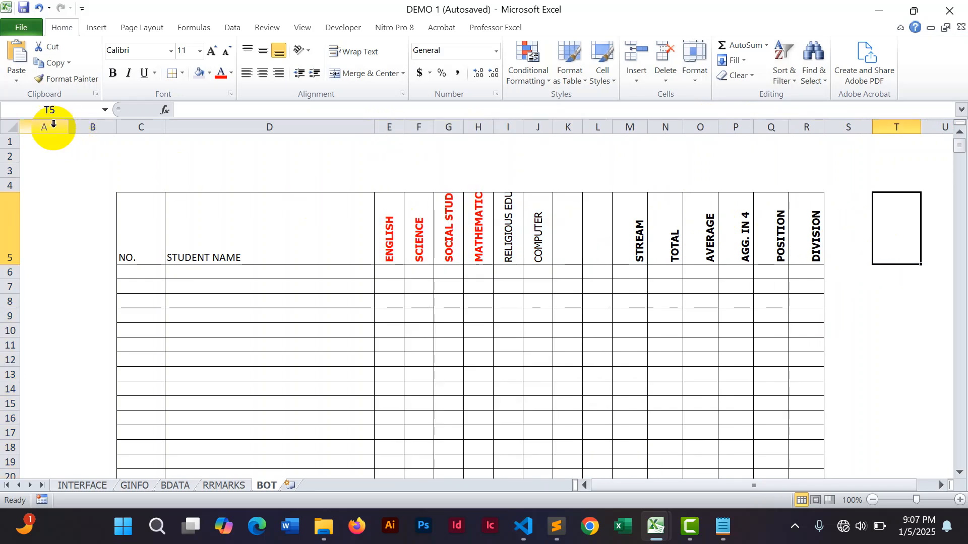
Hide column B and narrow column A.
click(81, 124)
right_click(82, 125)
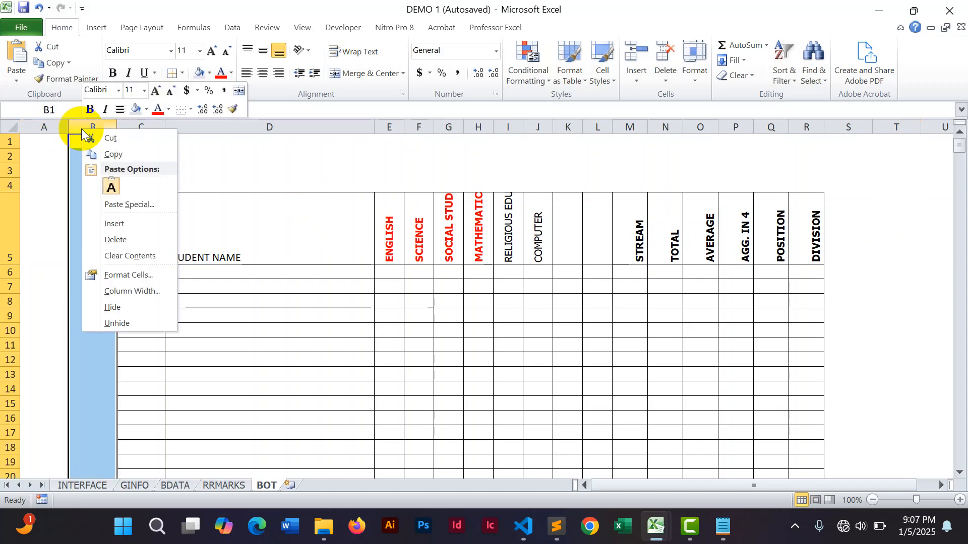
click(116, 307)
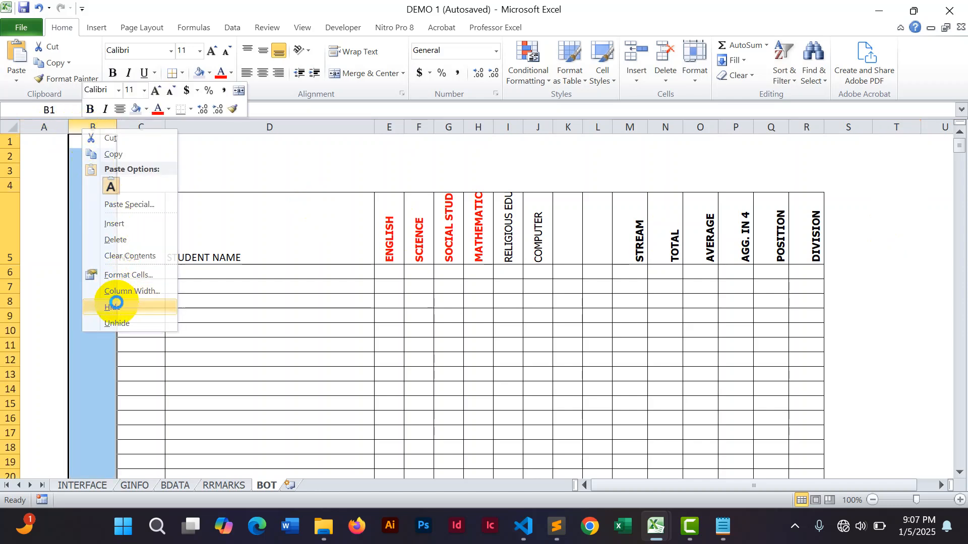
drag(69, 126, 31, 129)
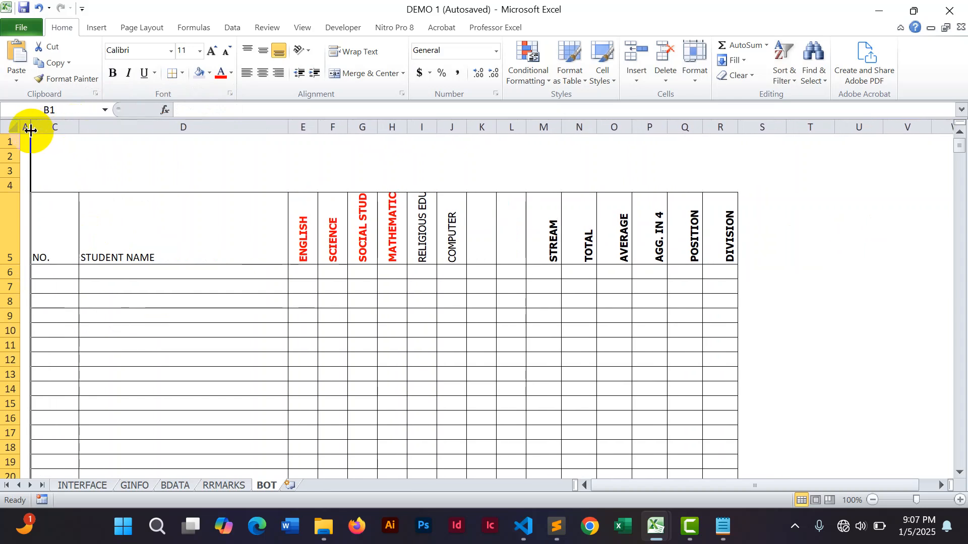
click(860, 267)
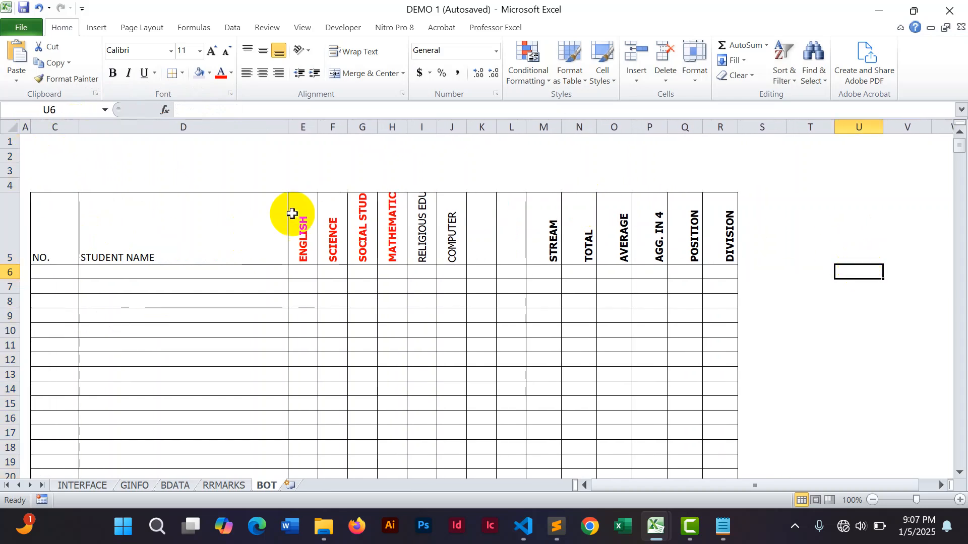
Format the NO. and STUDENT NAME headers in C5:D5 as bold Tahoma.
drag(52, 239, 216, 248)
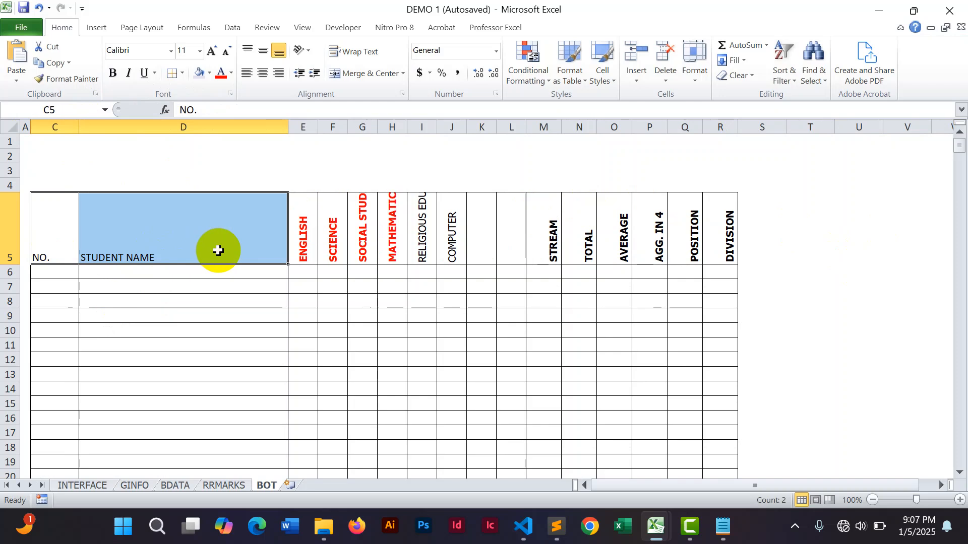
click(113, 74)
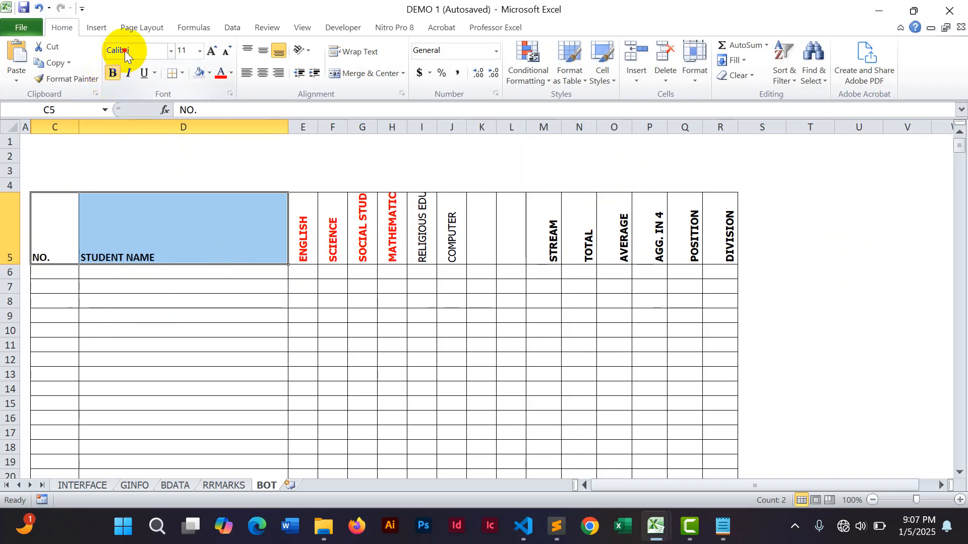
key(Return)
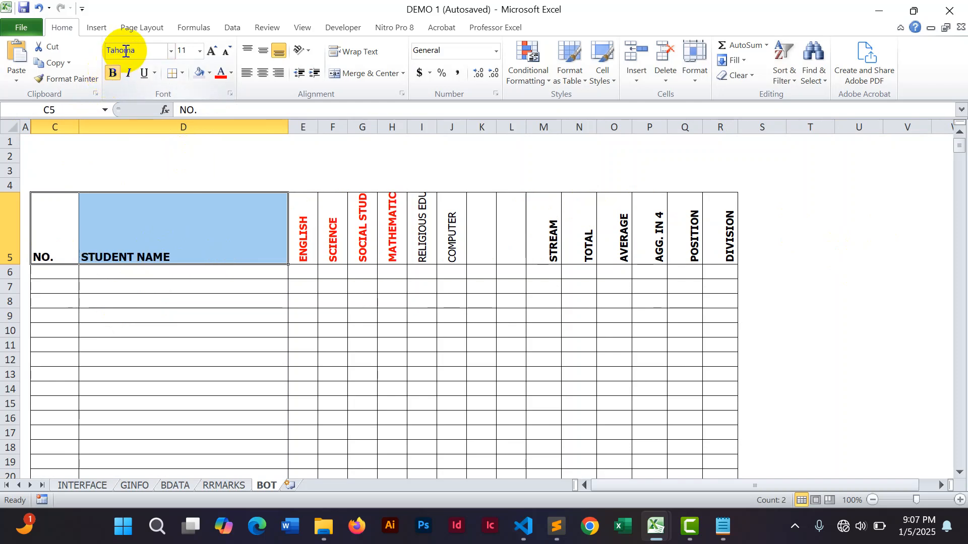
Center the STUDENT NAME header horizontally in D5, keeping it bottom-aligned.
click(138, 222)
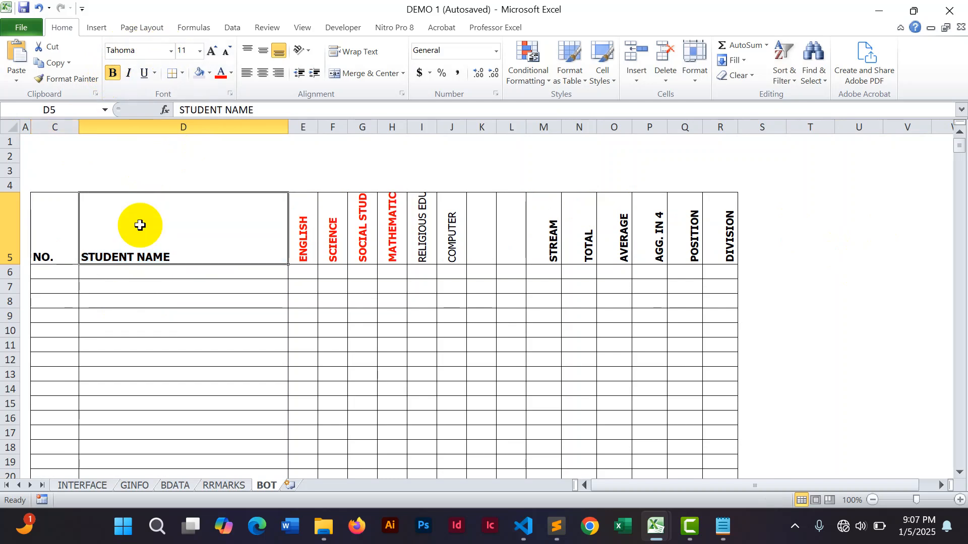
click(262, 73)
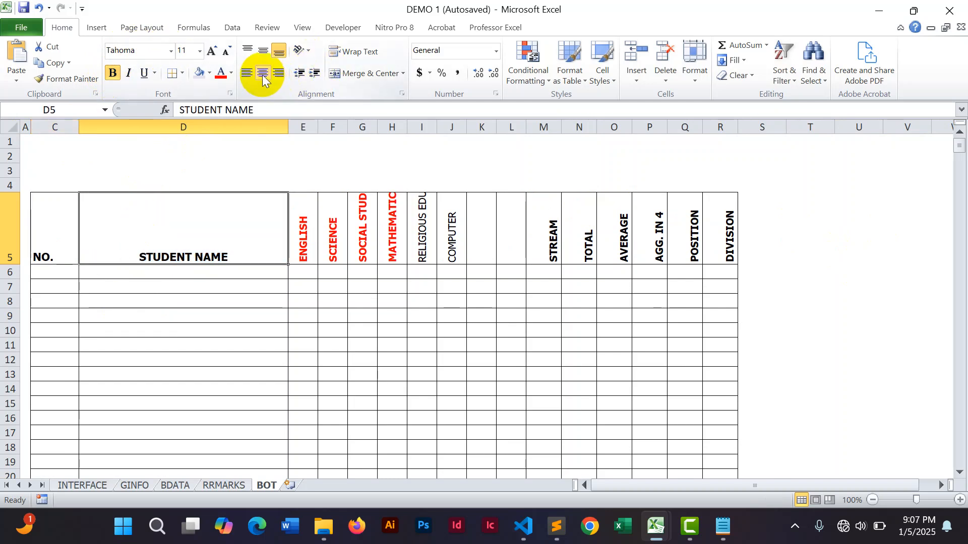
click(265, 55)
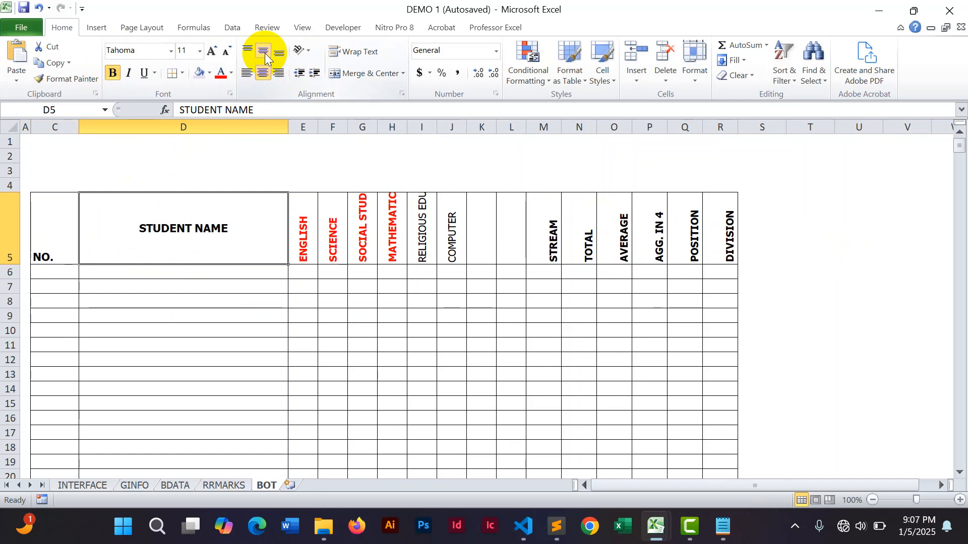
click(261, 75)
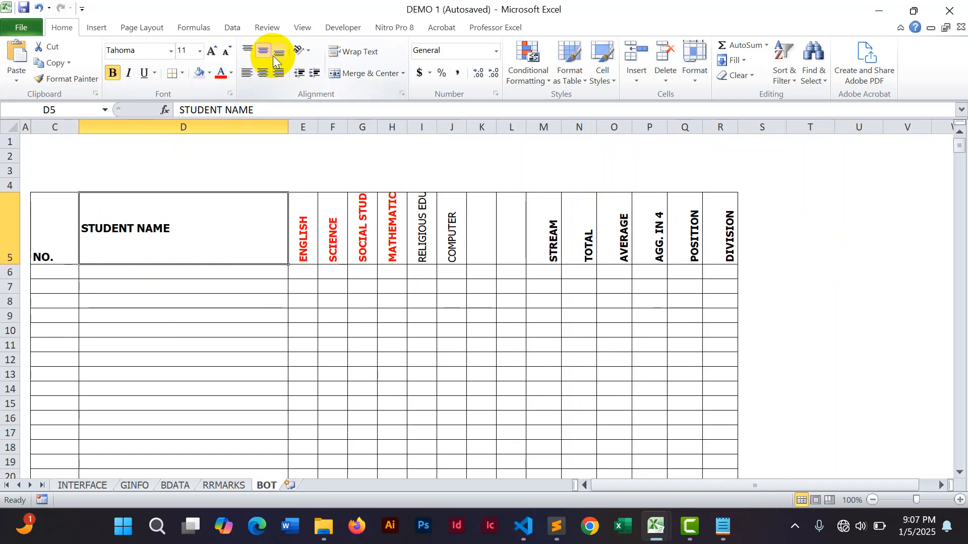
click(264, 51)
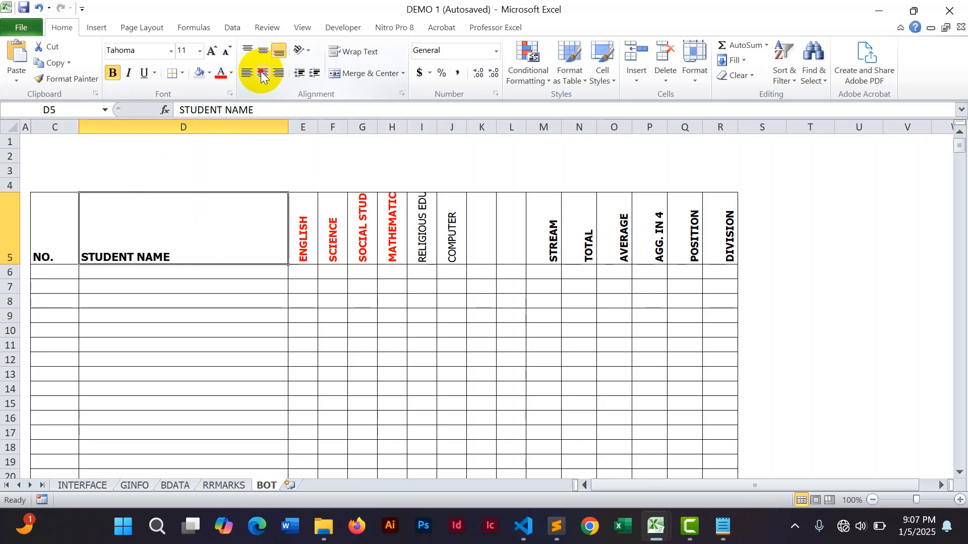
click(262, 74)
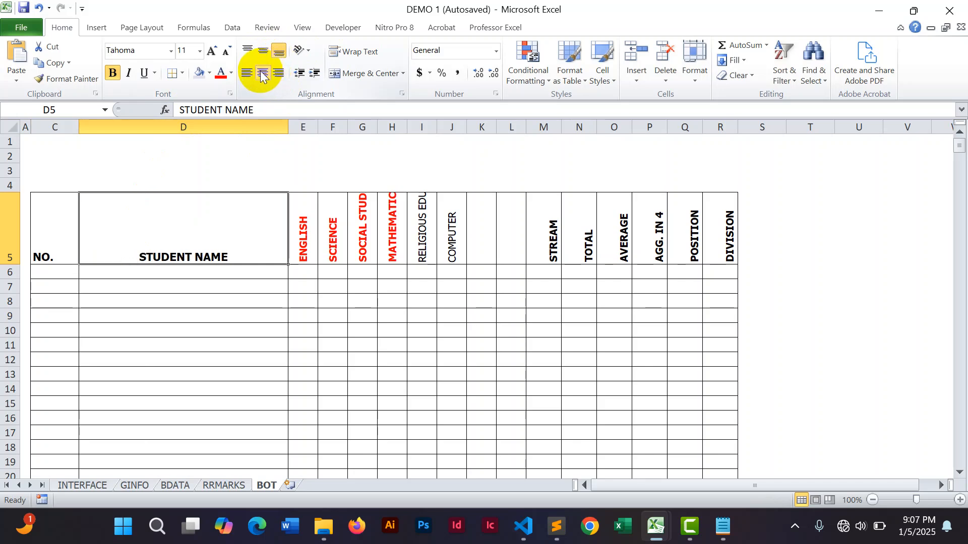
click(838, 257)
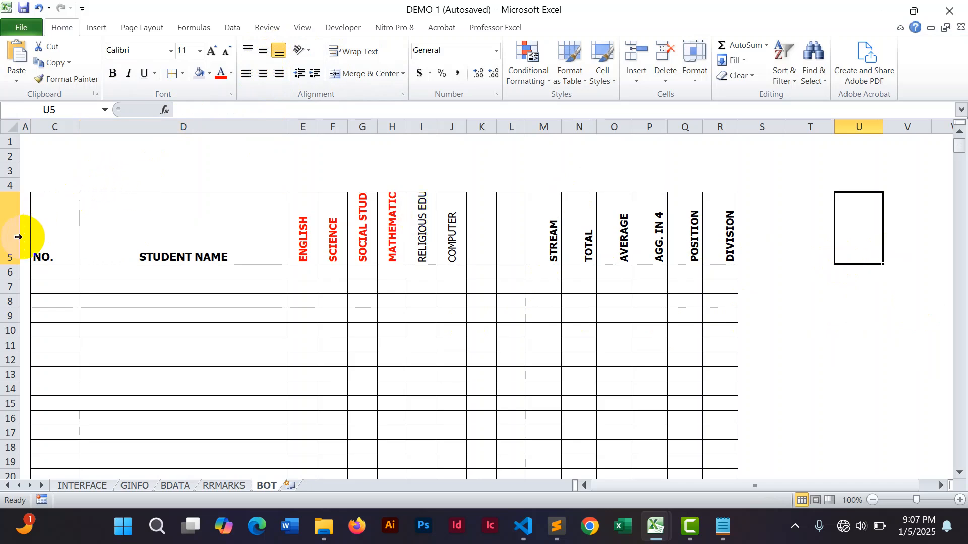
Apply outline and vertical inside borders to the row 4 cells from C4 to R4.
drag(12, 263, 10, 262)
drag(47, 183, 712, 186)
key(ctrl+1)
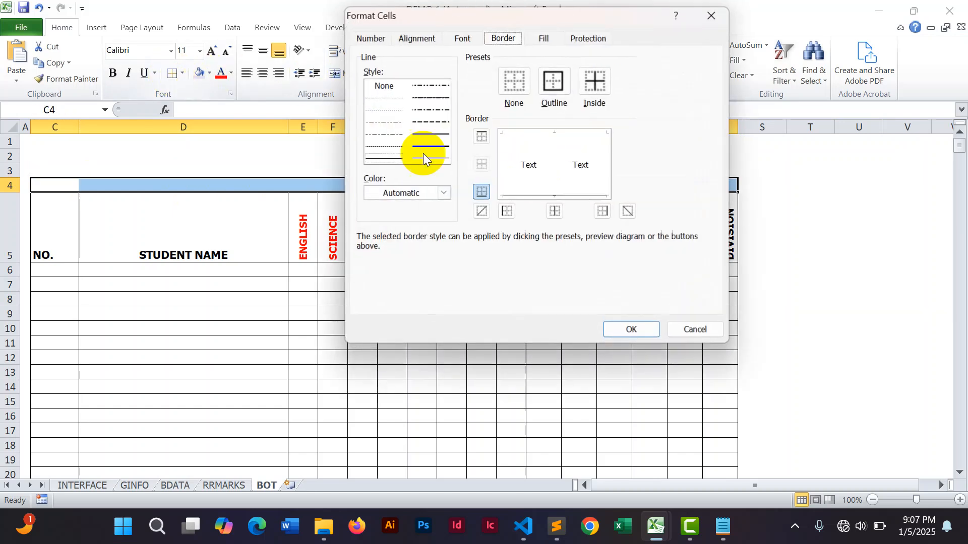
click(428, 134)
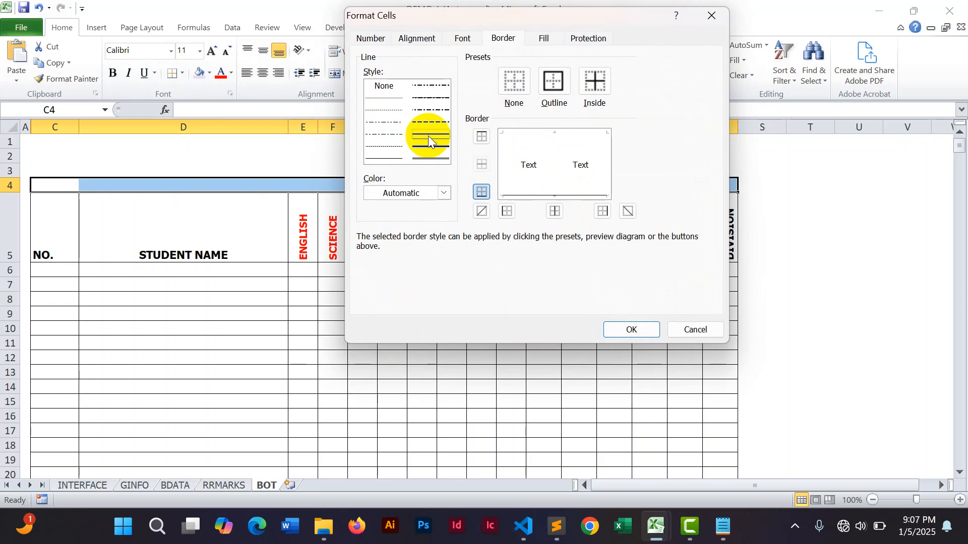
click(482, 192)
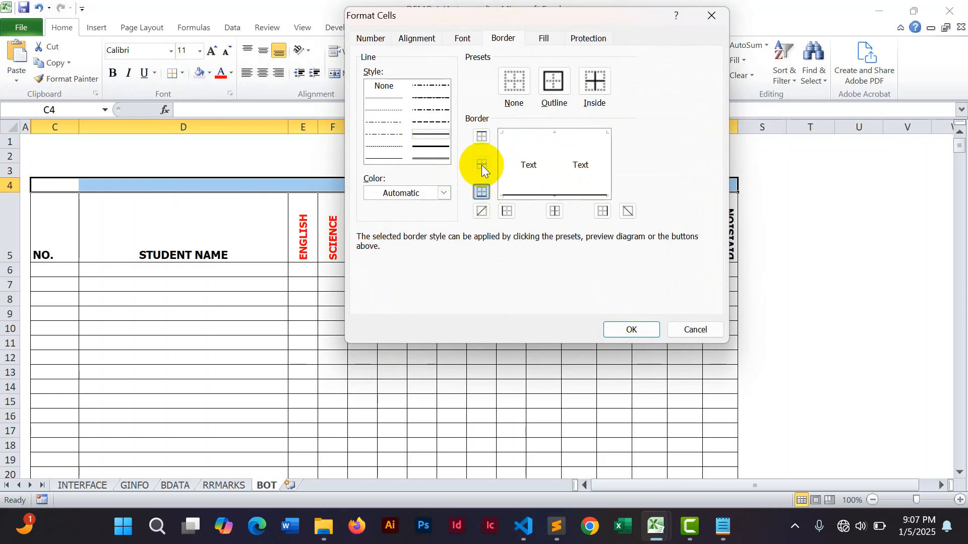
click(480, 137)
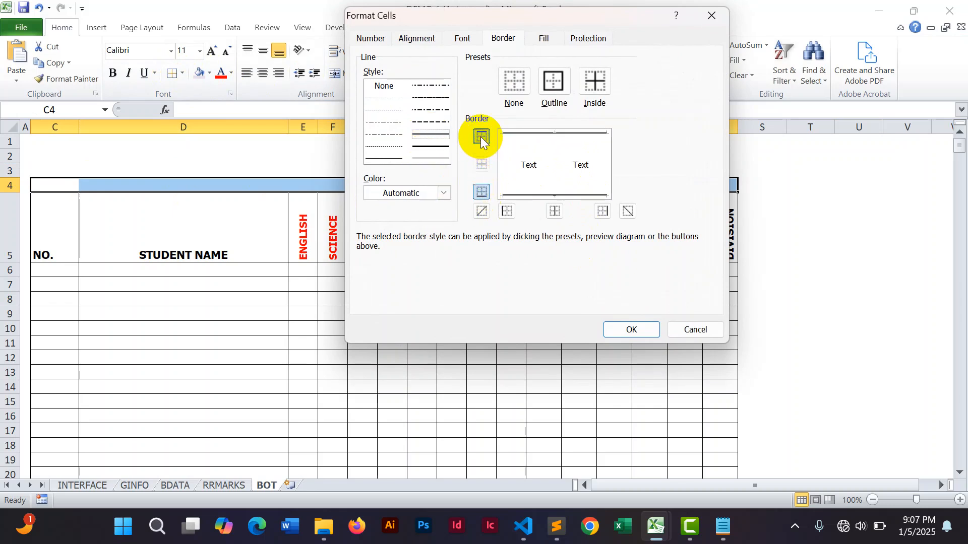
click(501, 212)
click(553, 211)
click(603, 212)
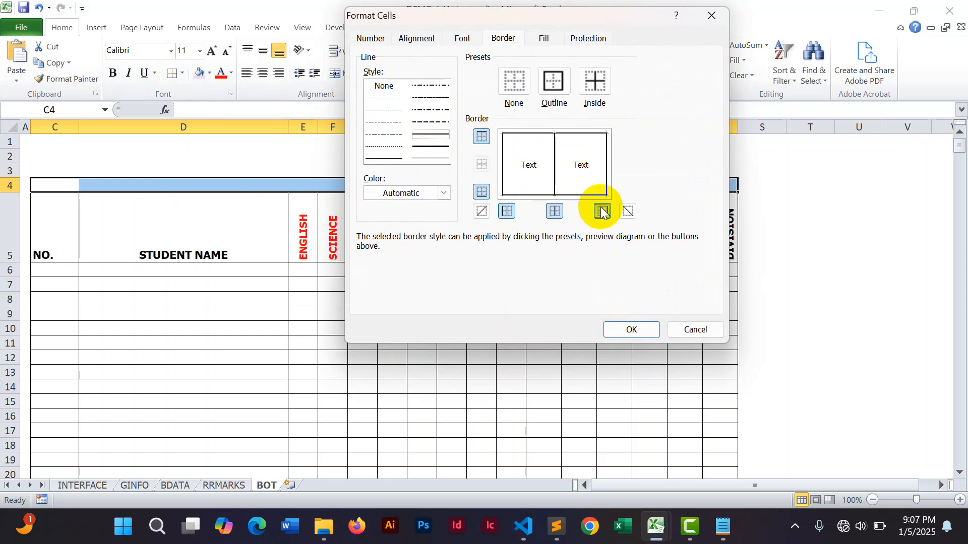
click(620, 331)
click(814, 313)
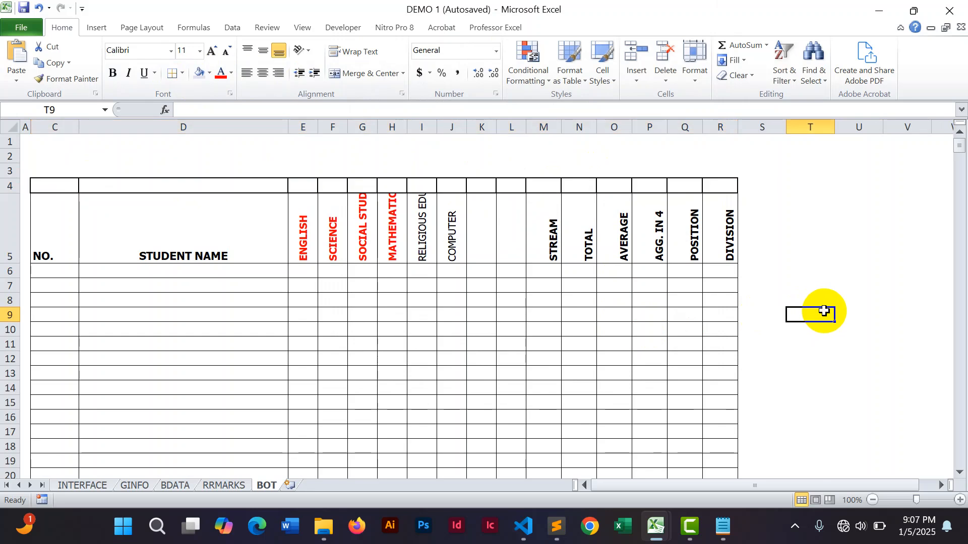
Merge and center cells C4 and D4.
drag(68, 179, 220, 191)
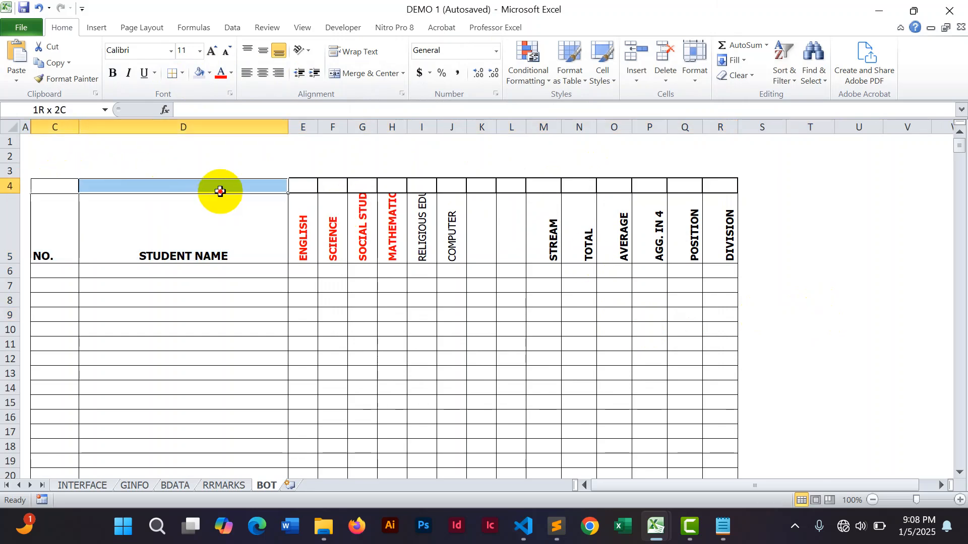
click(359, 77)
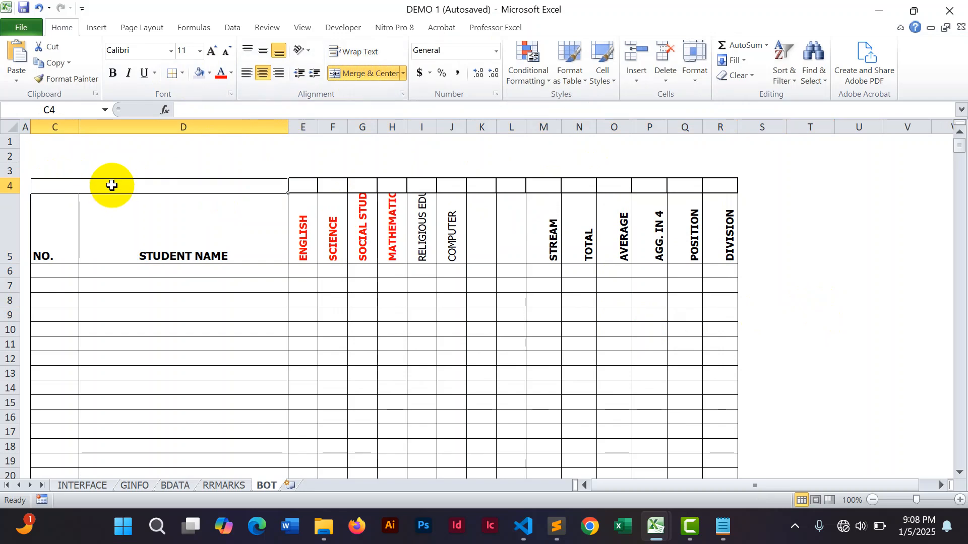
Copy the B.O.T SET label from the UPPER workbook's BOT sheet and paste it into the merged C4 cell of DEMO 1.
click(651, 527)
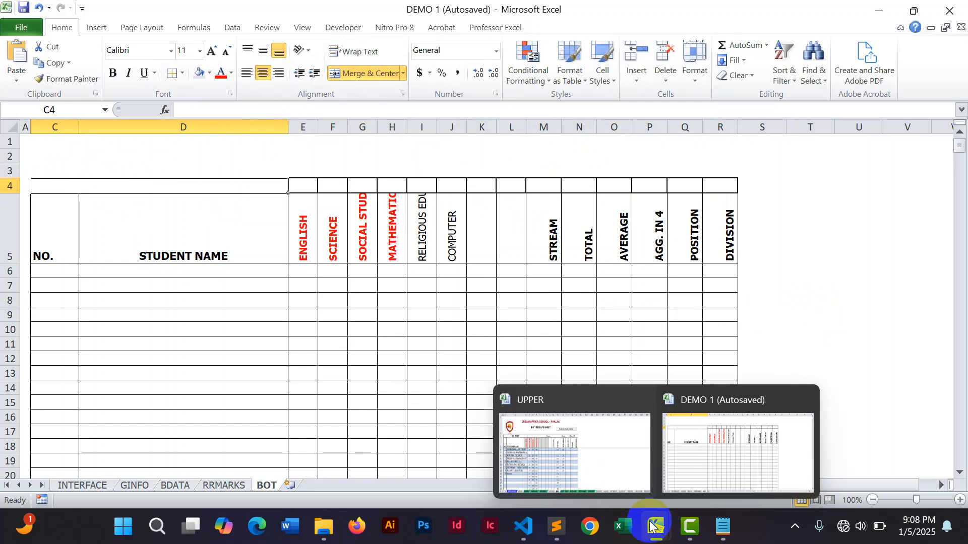
click(605, 458)
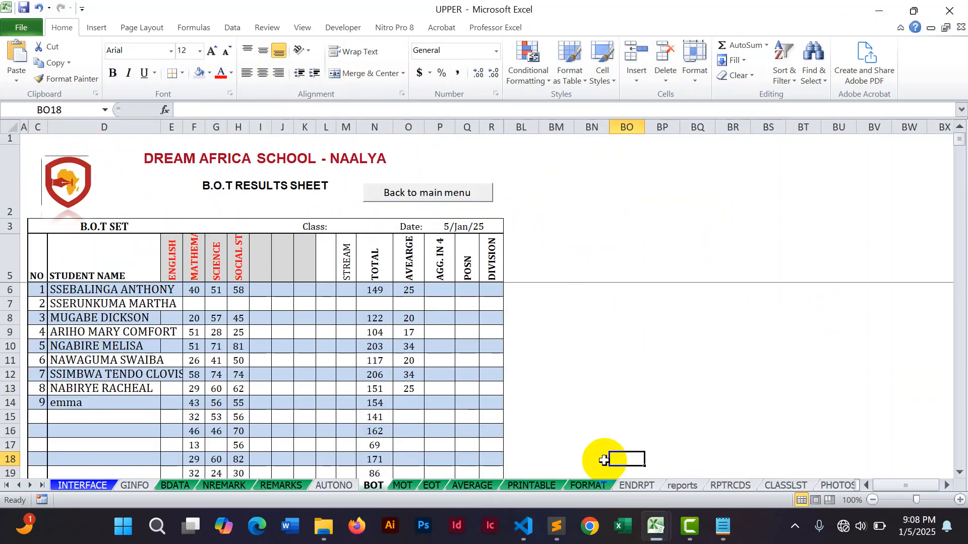
click(134, 228)
click(230, 110)
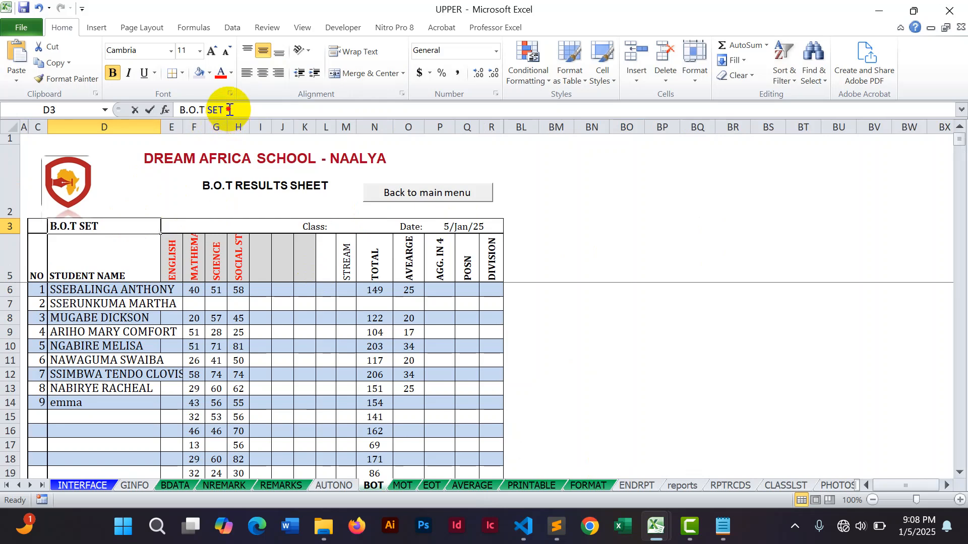
drag(229, 110, 163, 108)
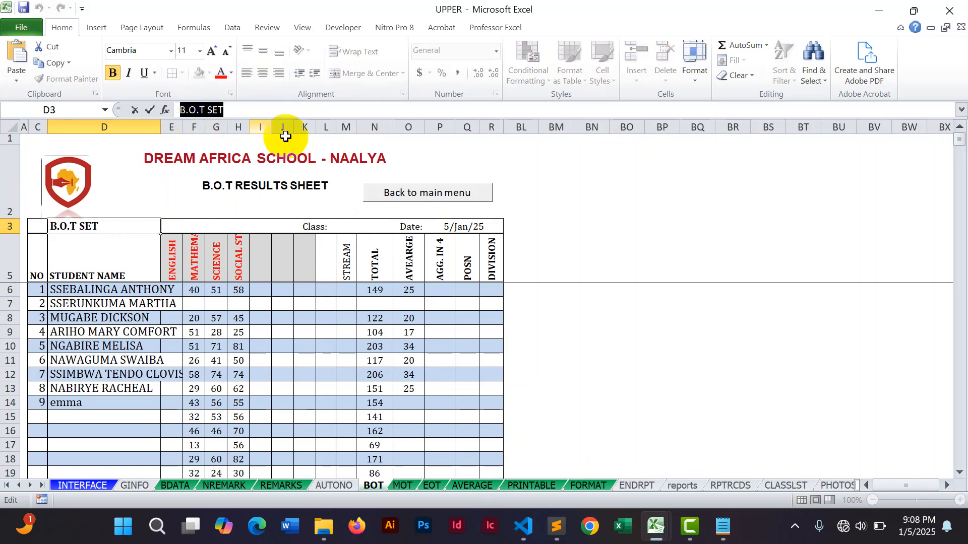
mouse_move(656, 527)
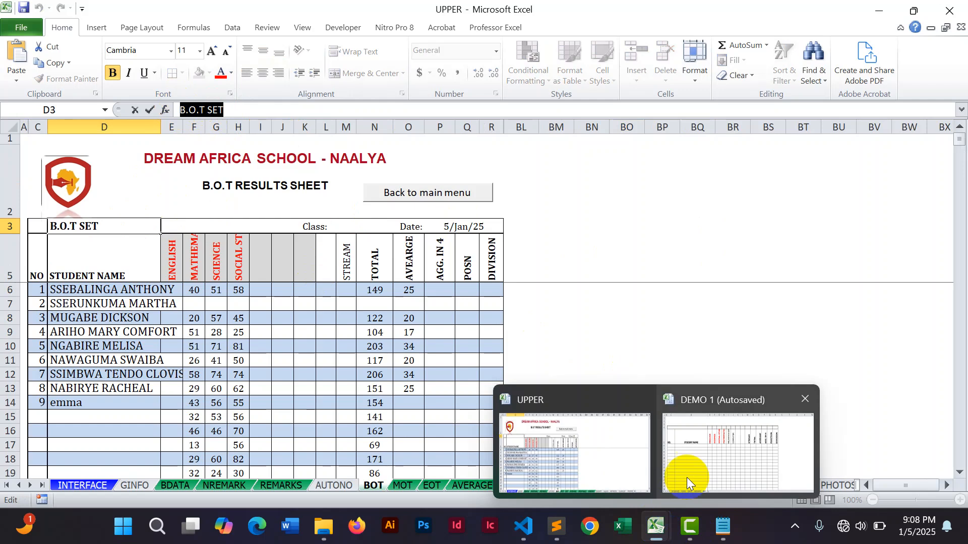
click(690, 473)
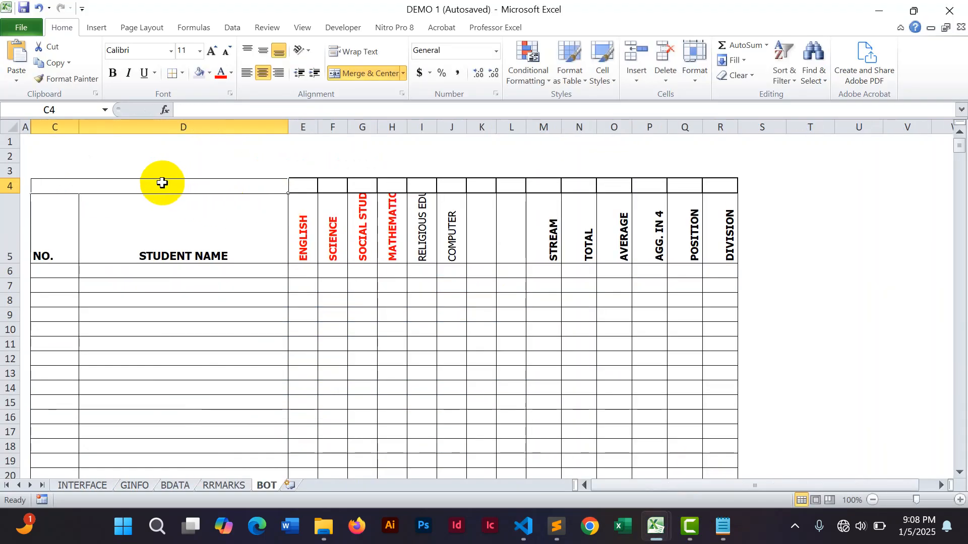
key(ctrl+v)
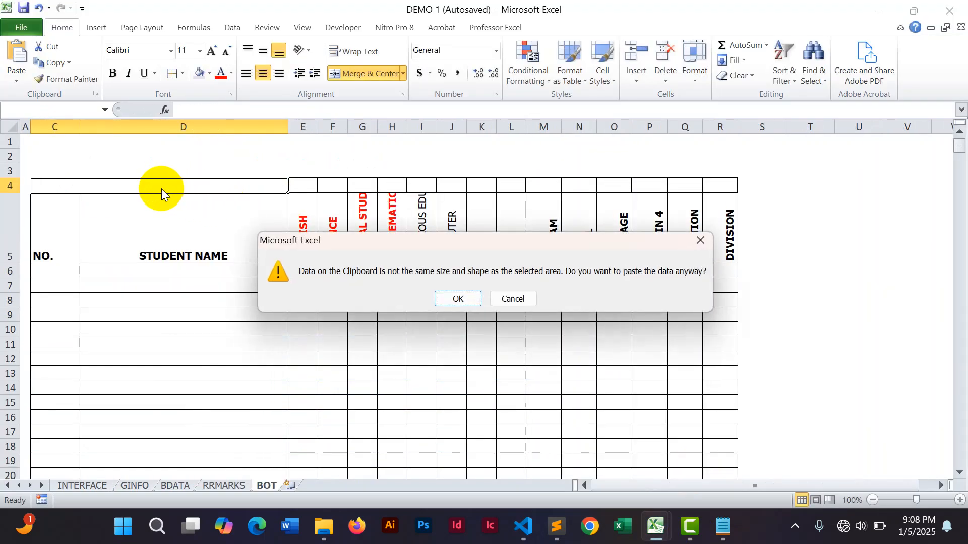
click(438, 299)
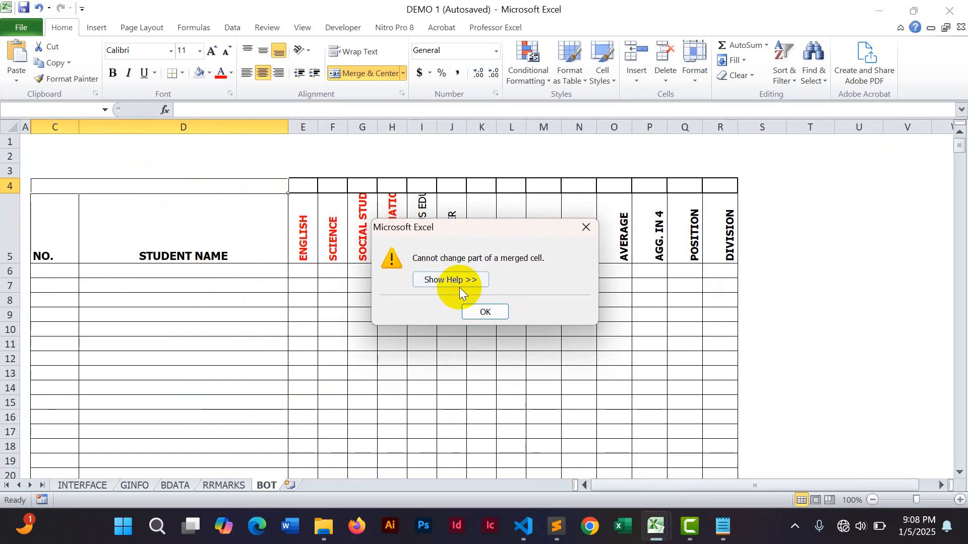
click(478, 313)
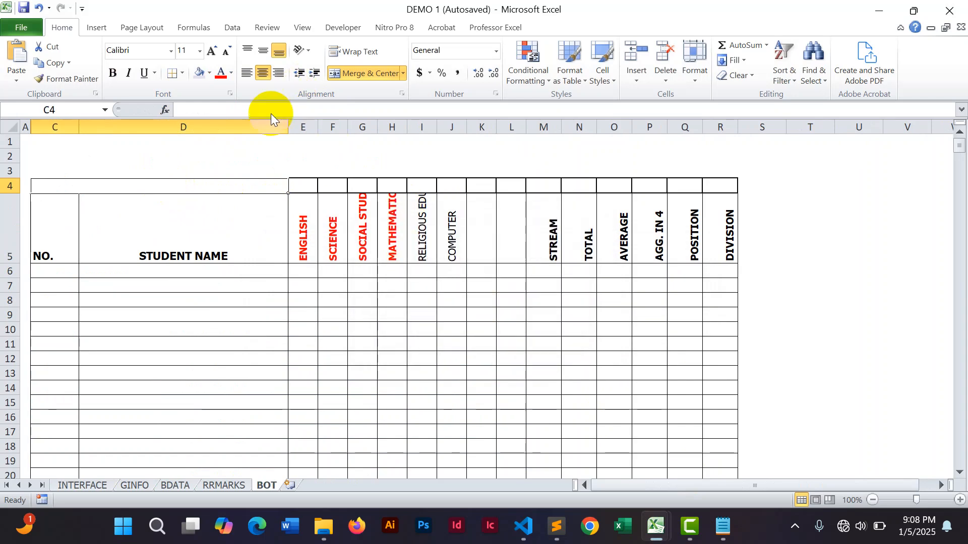
click(212, 109)
key(Return)
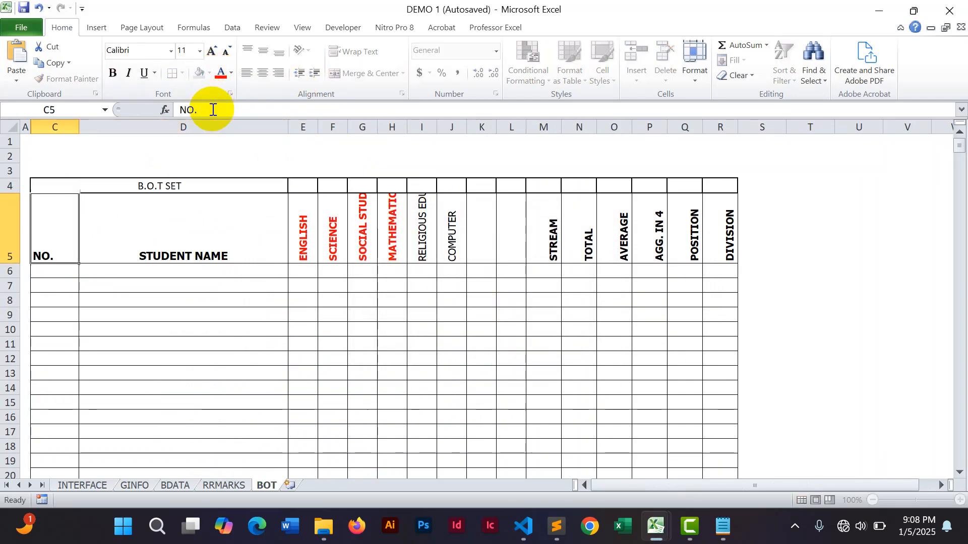
drag(303, 185, 519, 193)
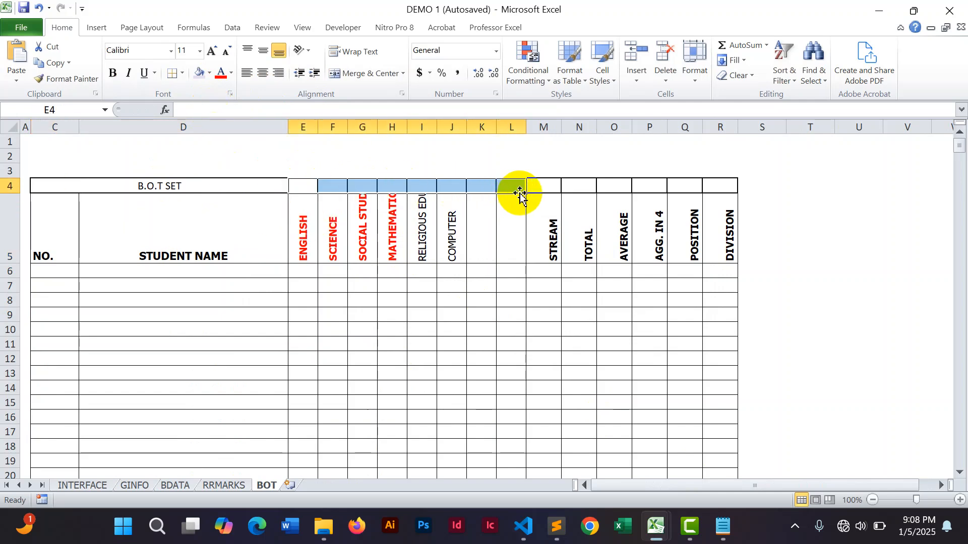
click(370, 73)
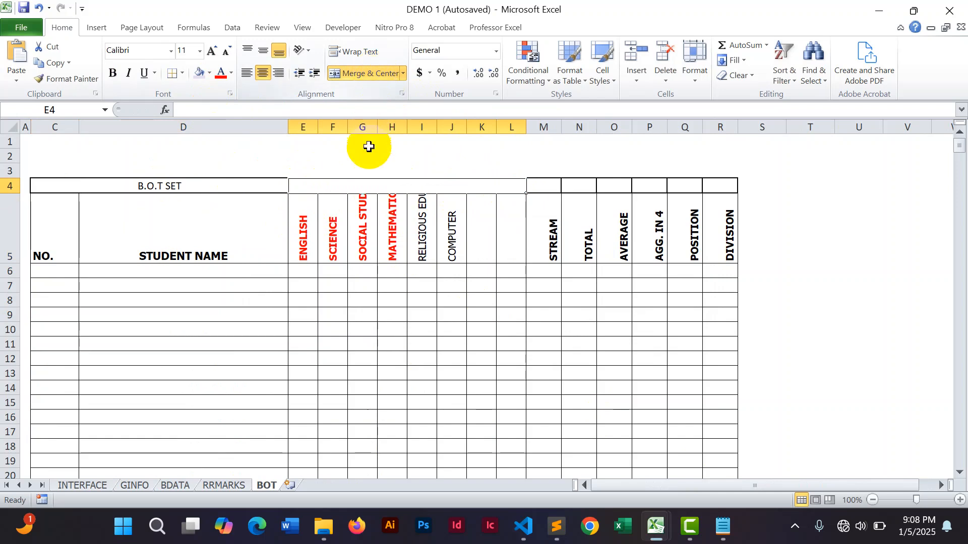
key(ctrl+z)
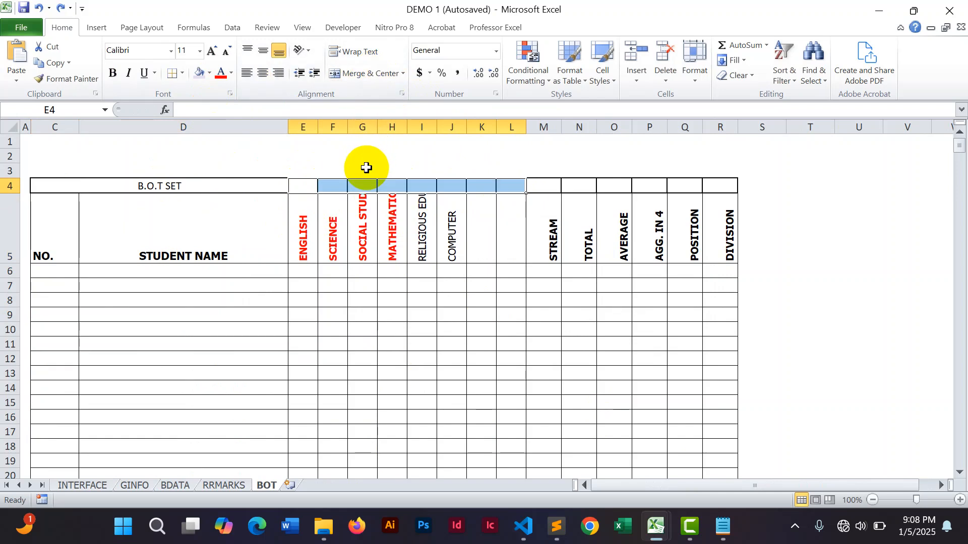
Merge and center E4:H4 and enter the label CLASS: in it.
drag(307, 186, 384, 185)
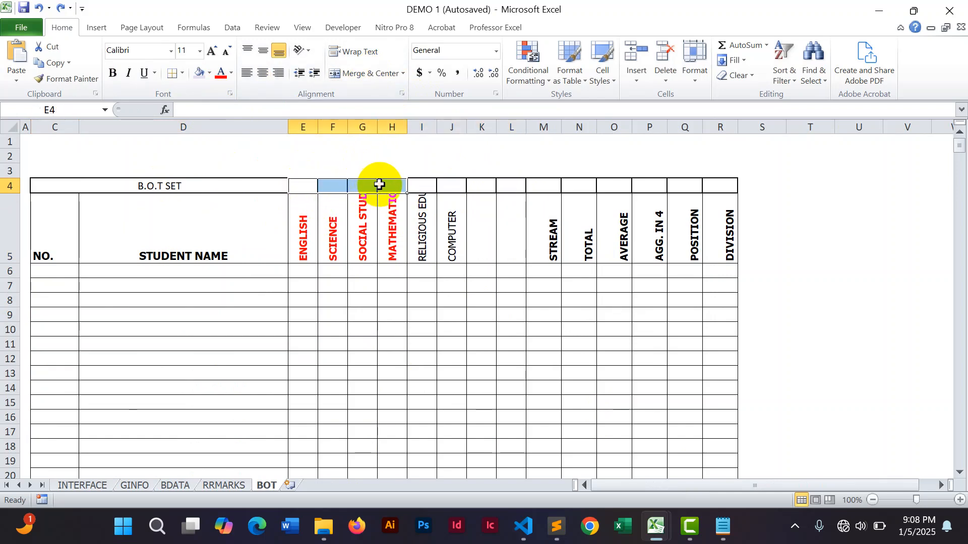
click(361, 74)
text(CLASS)
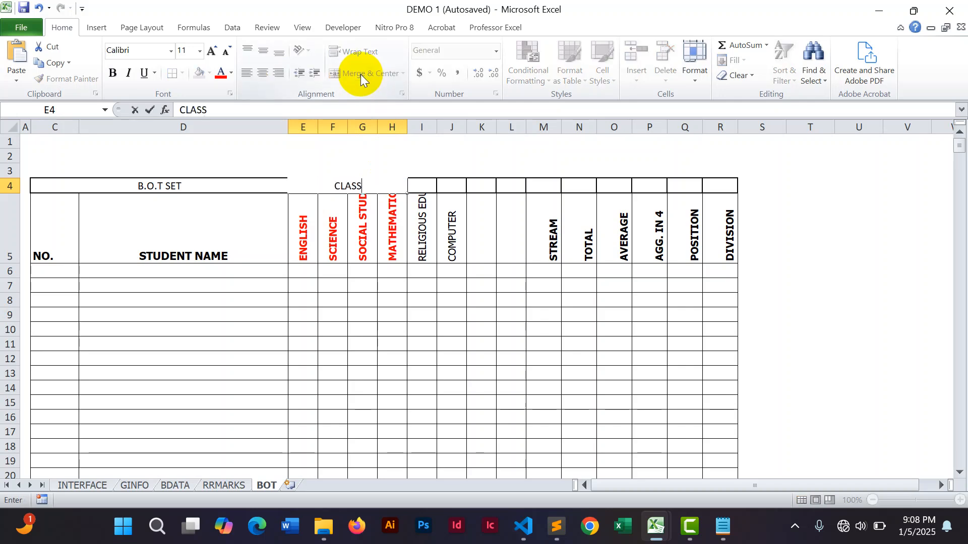
text(:)
click(875, 215)
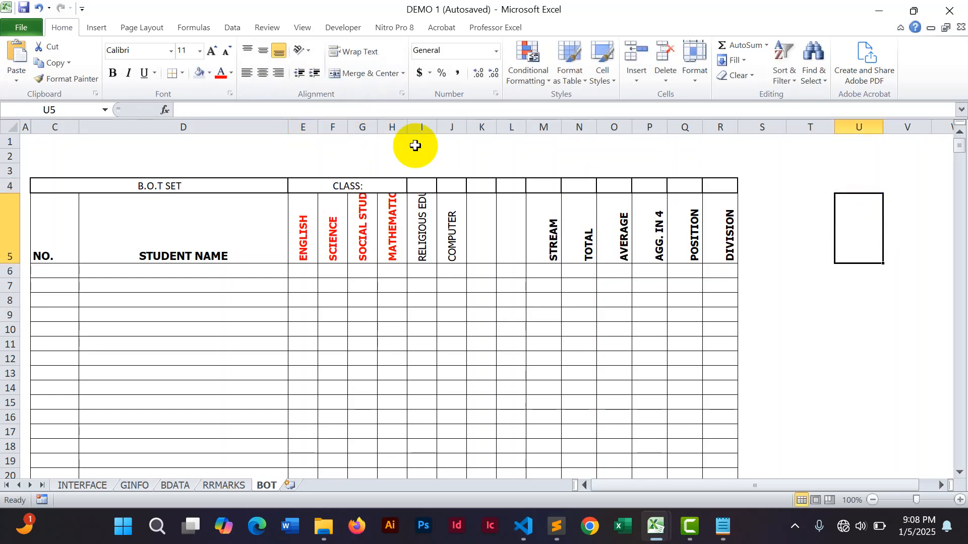
Merge and center I4:K4 and link it with a formula to the CLASS entry on the GINFO sheet.
drag(416, 181, 466, 187)
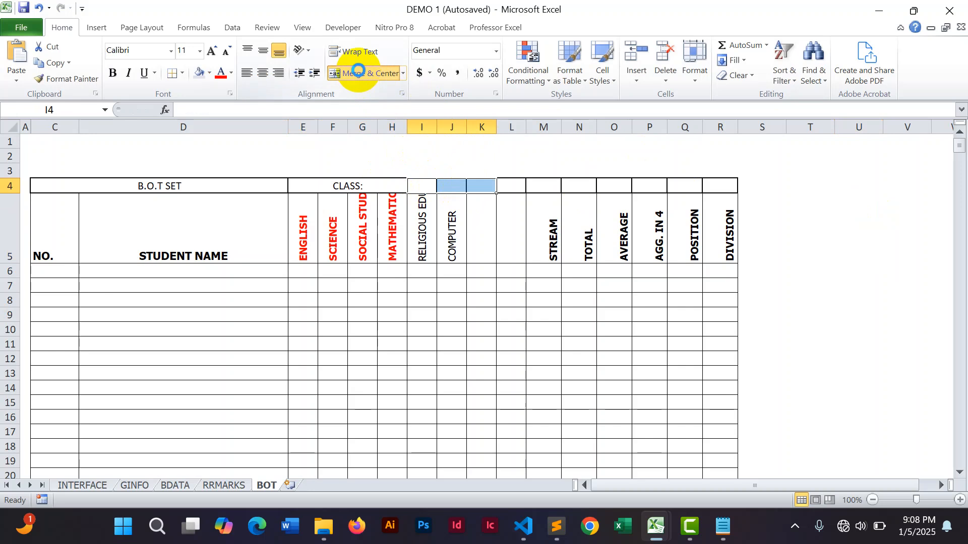
click(364, 73)
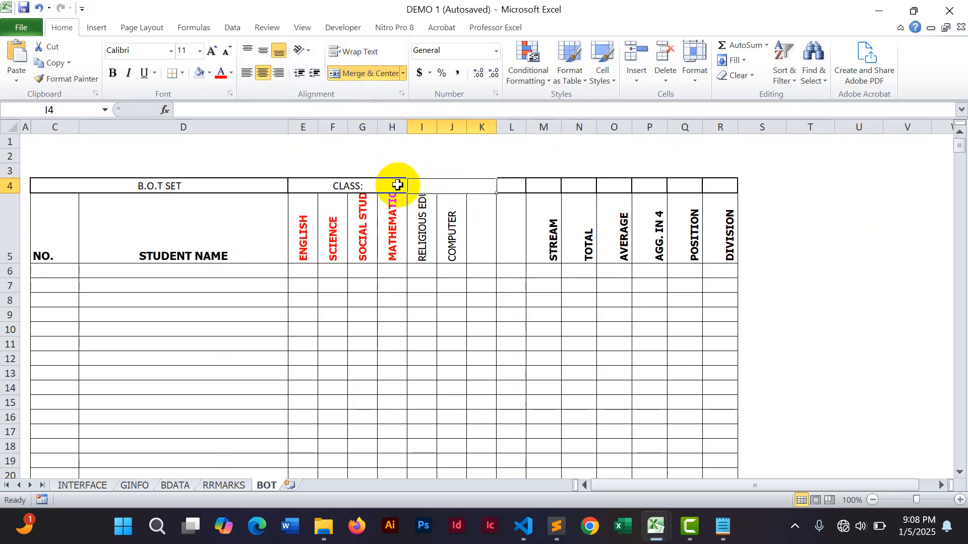
click(332, 109)
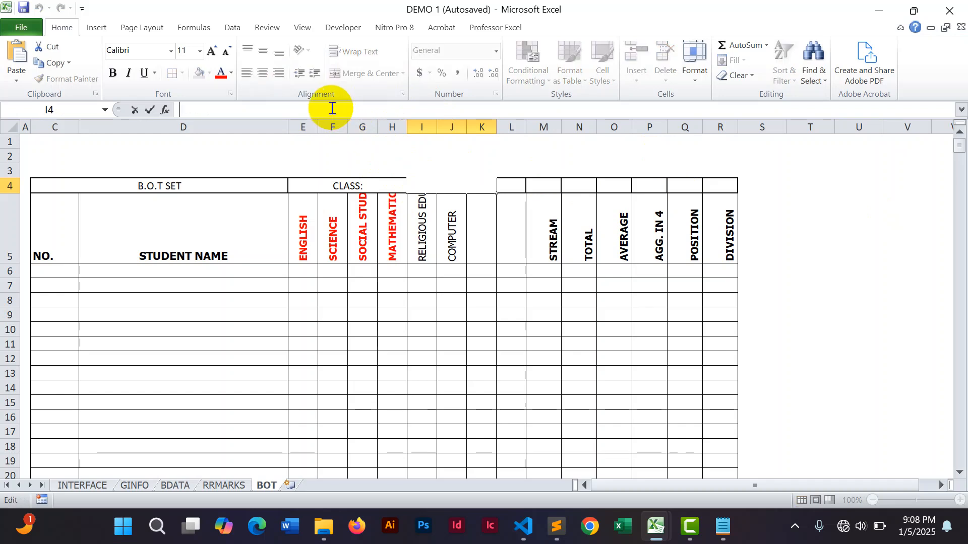
text(=GINFO!)
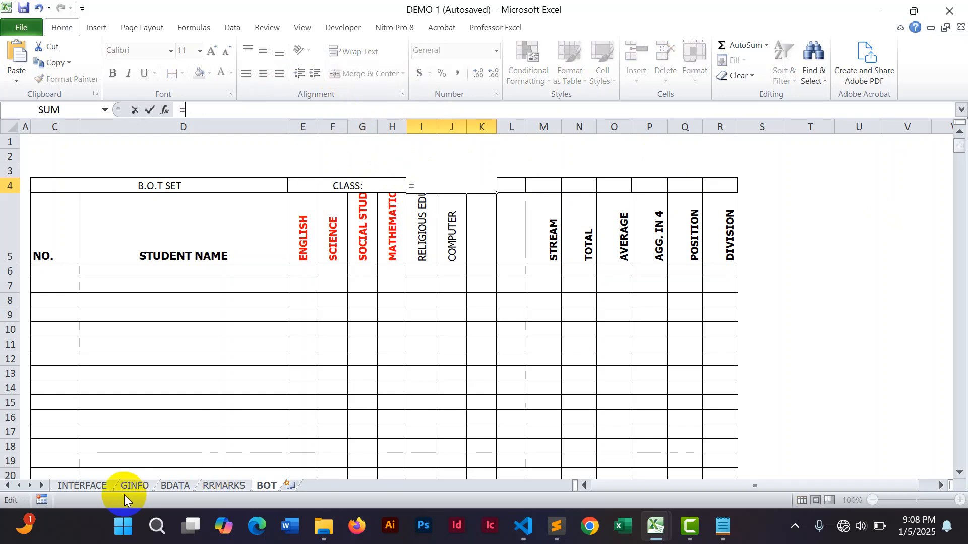
click(128, 485)
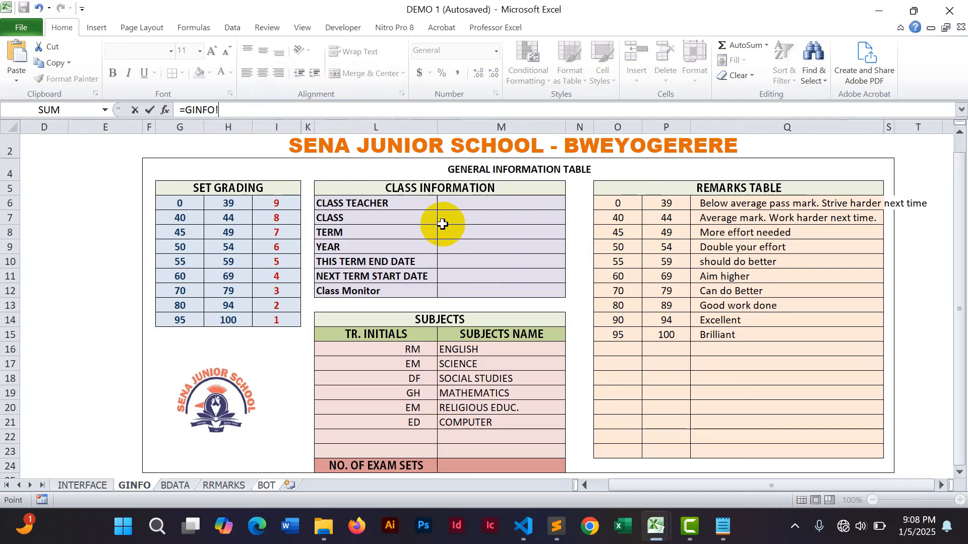
click(446, 216)
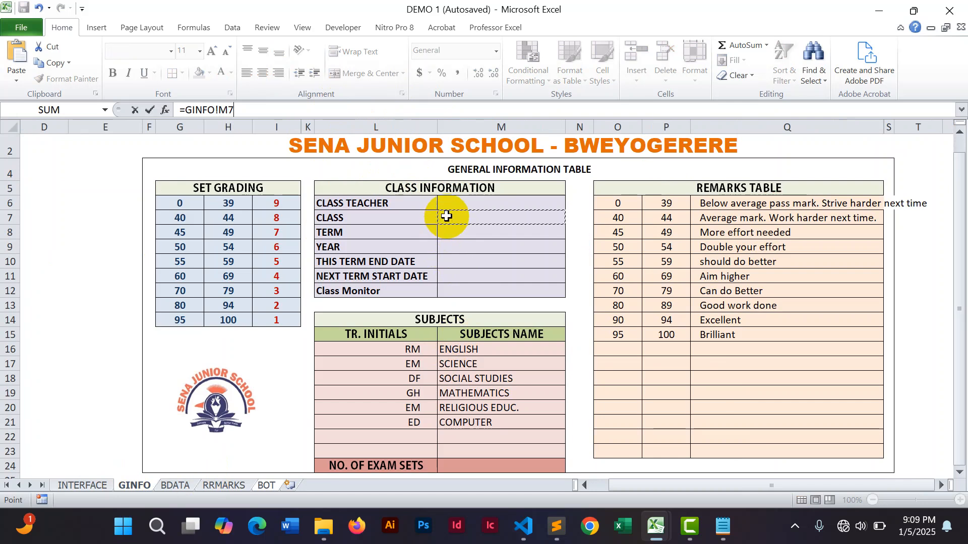
key(Return)
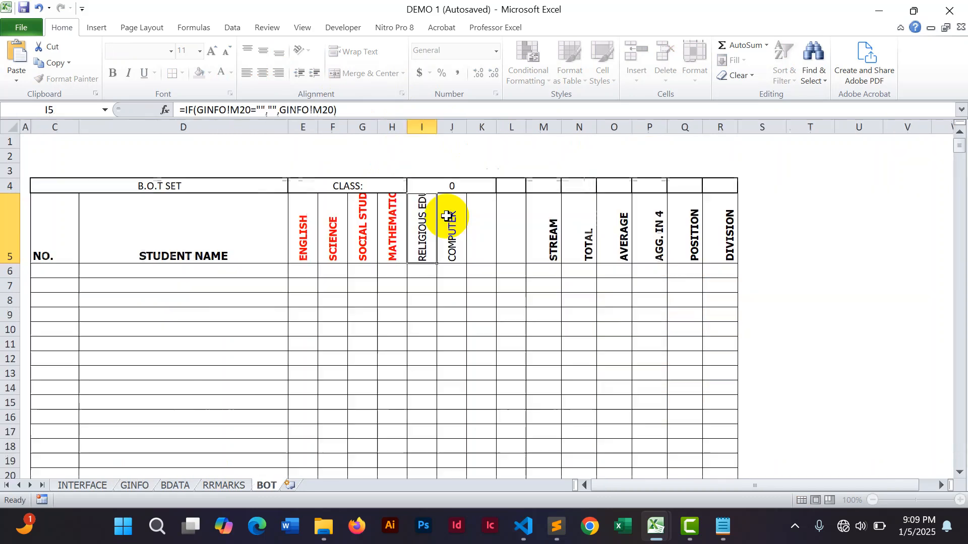
Rewrite the I4 formula as =IF(GINFO!N7="","",GINFO!N7) so it stays blank when no class is entered.
click(447, 186)
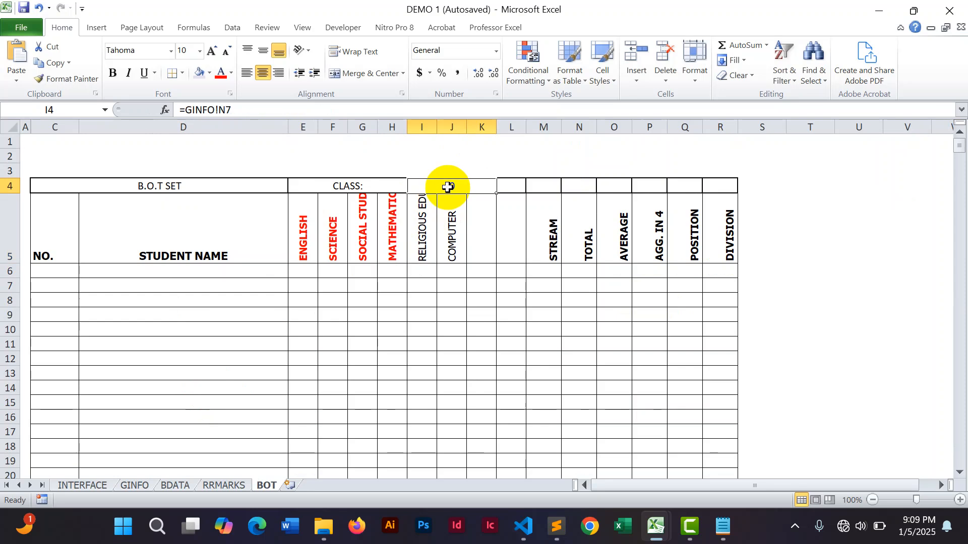
click(187, 108)
text(IF)
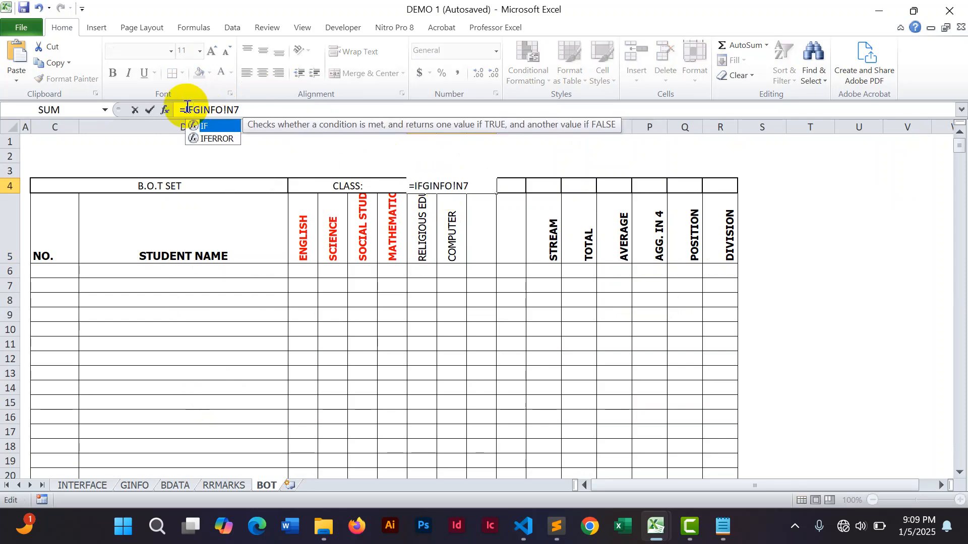
text(()
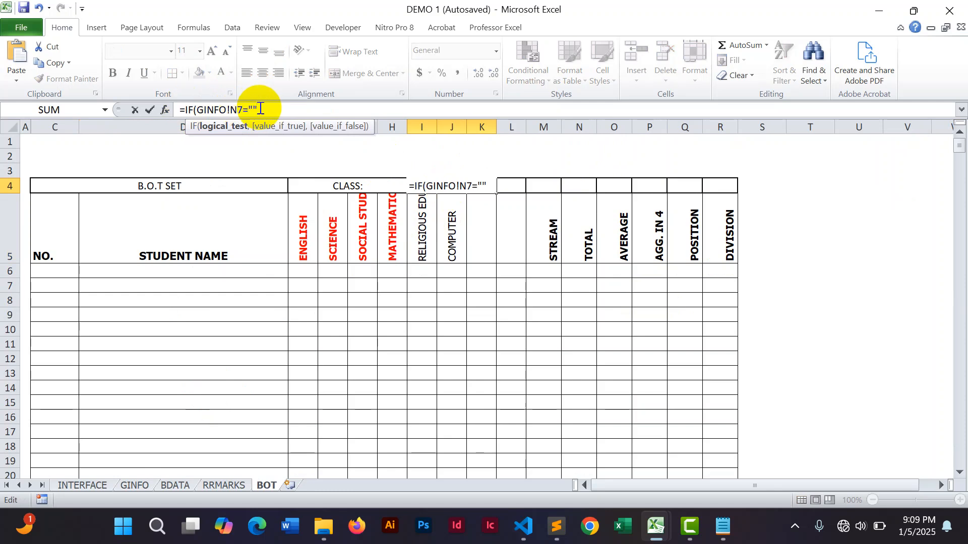
text(,"")
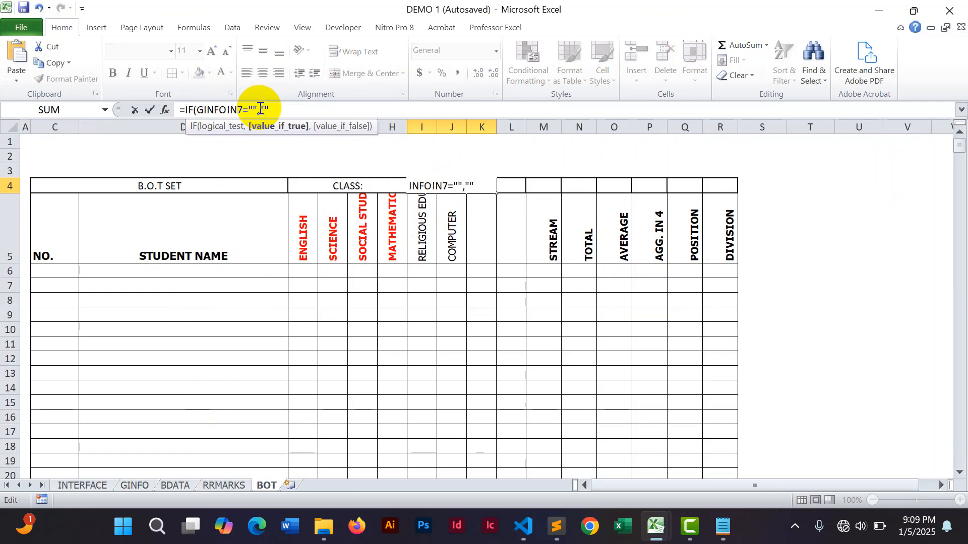
text(,)
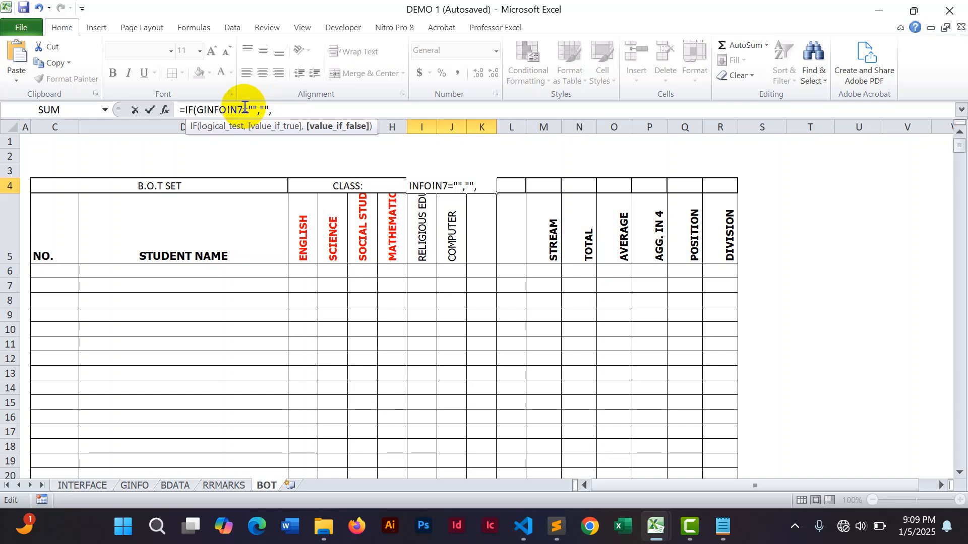
drag(244, 108, 200, 112)
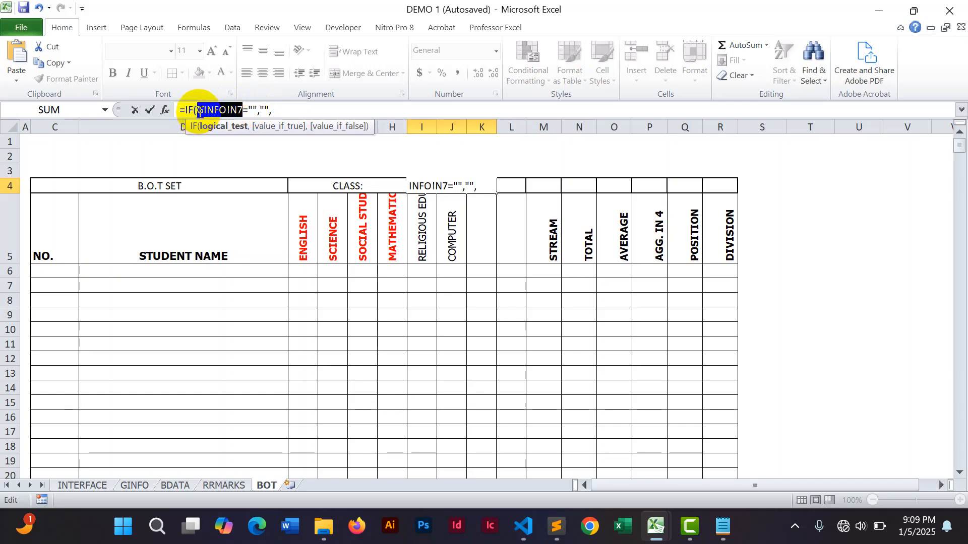
click(294, 110)
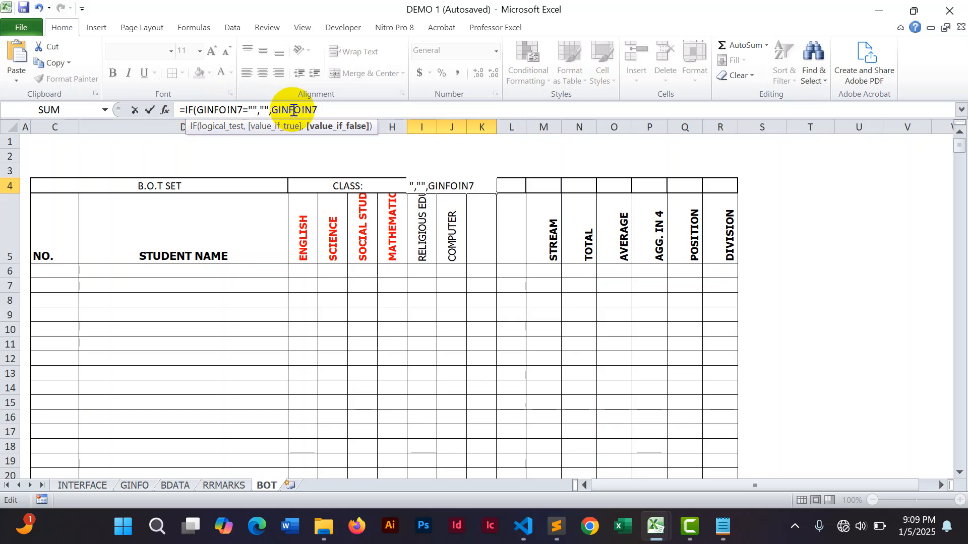
key(Return)
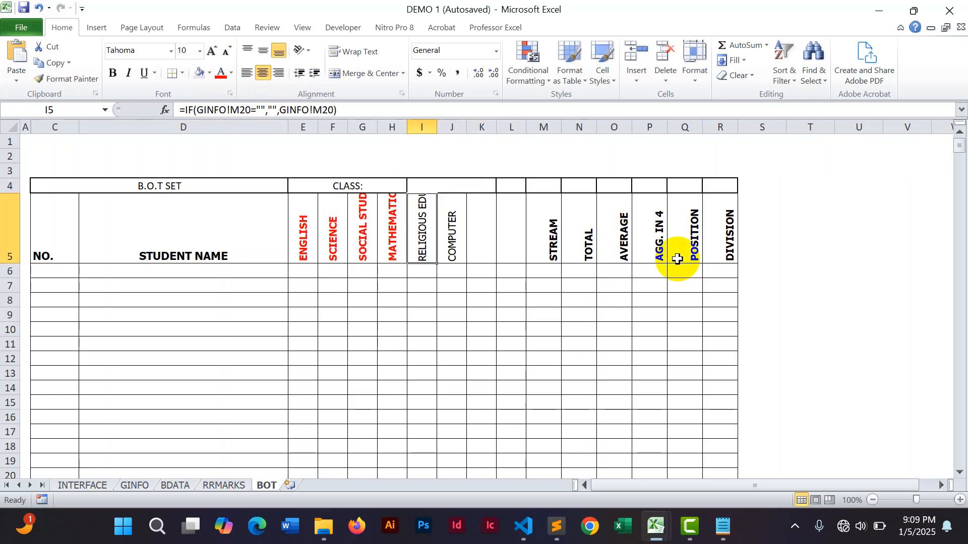
Merge and center cells L4 through R4.
click(865, 284)
drag(515, 184, 710, 183)
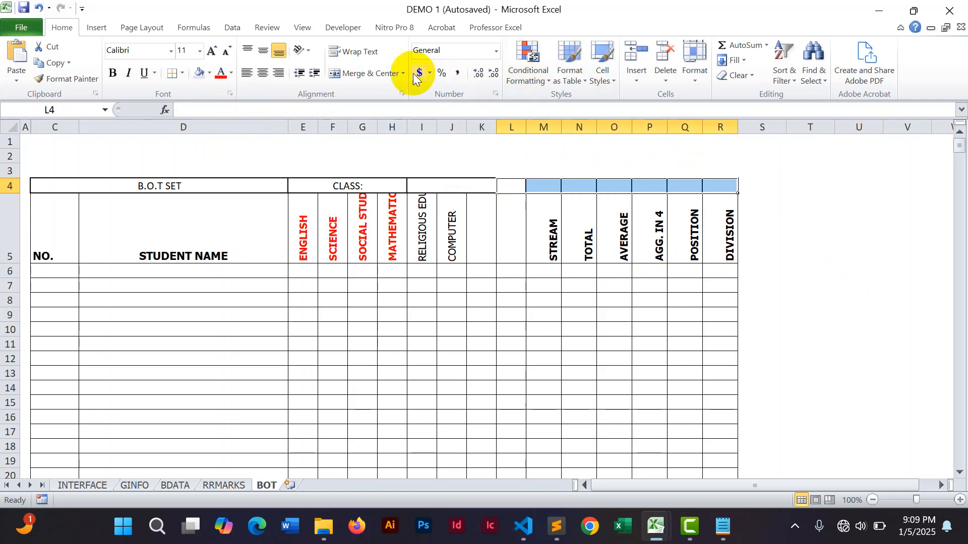
click(379, 74)
click(810, 220)
Remove the border dividing the CLASS: label from the linked class cell in row 4.
drag(392, 185, 406, 185)
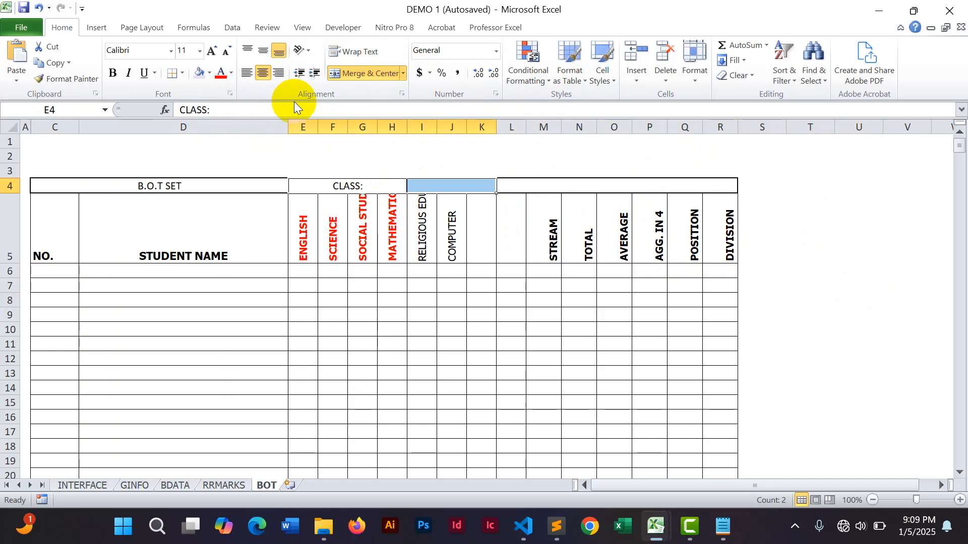
click(180, 74)
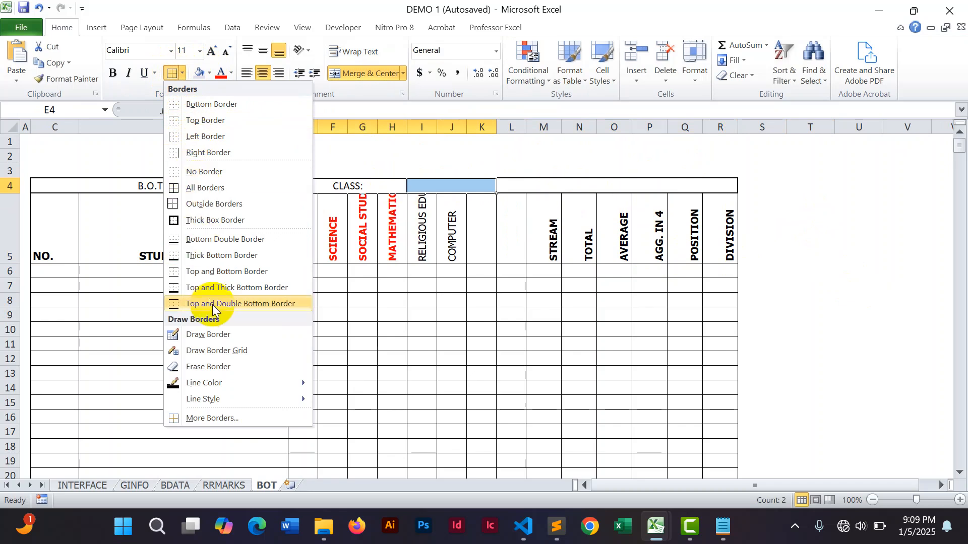
click(217, 418)
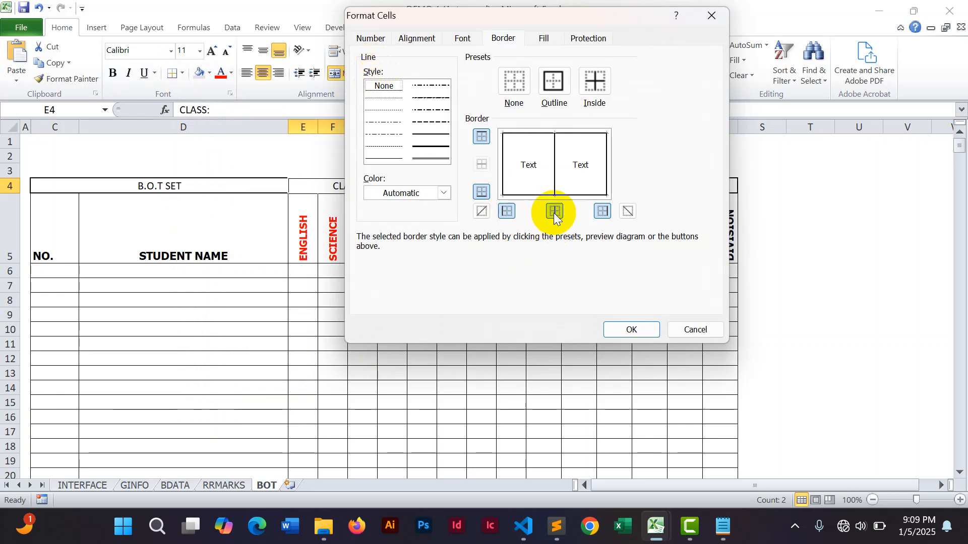
click(626, 327)
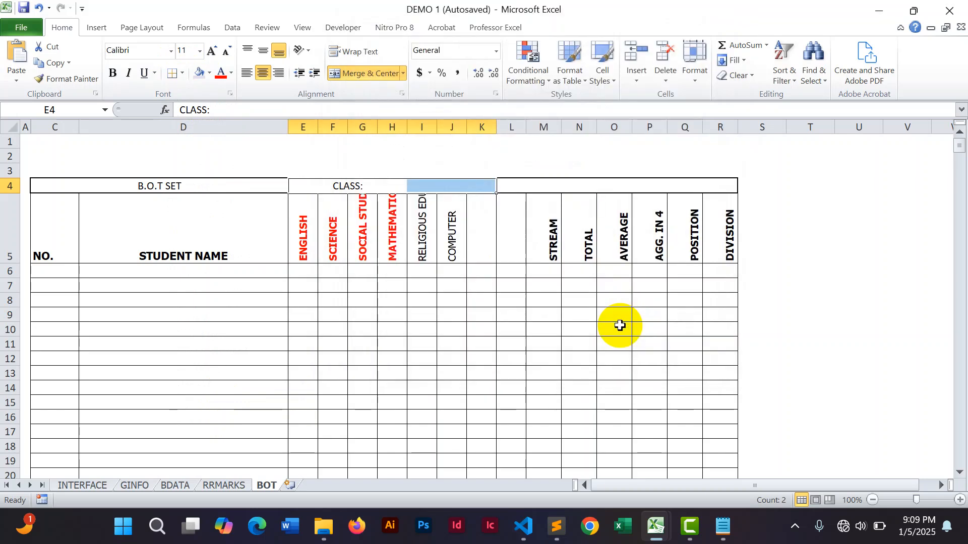
click(902, 303)
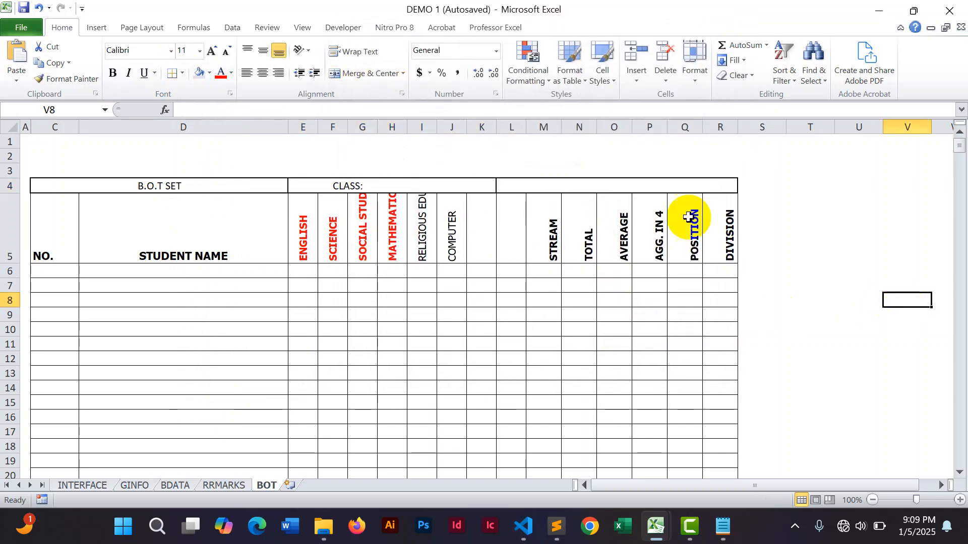
Enter =TODAY() in the merged L4:R4 cell.
click(571, 189)
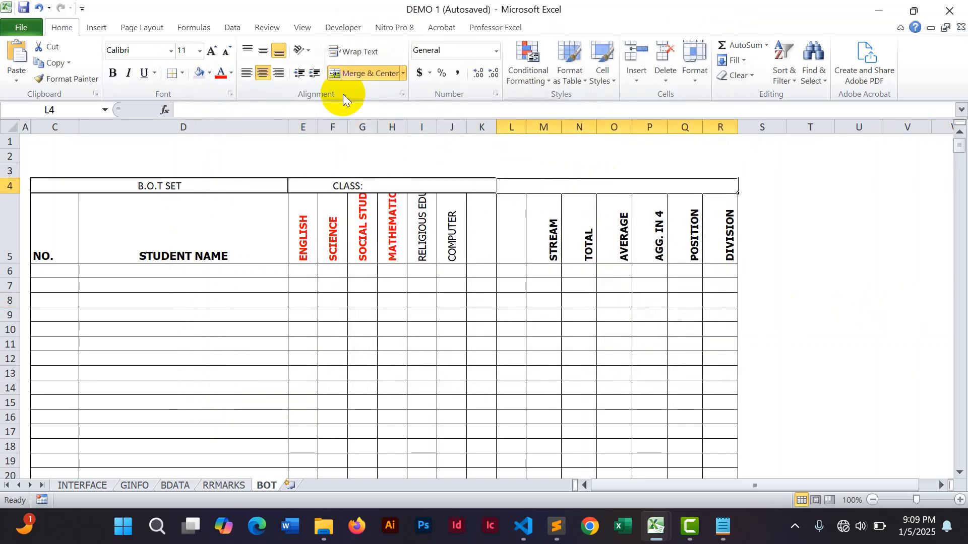
click(330, 110)
text(=)
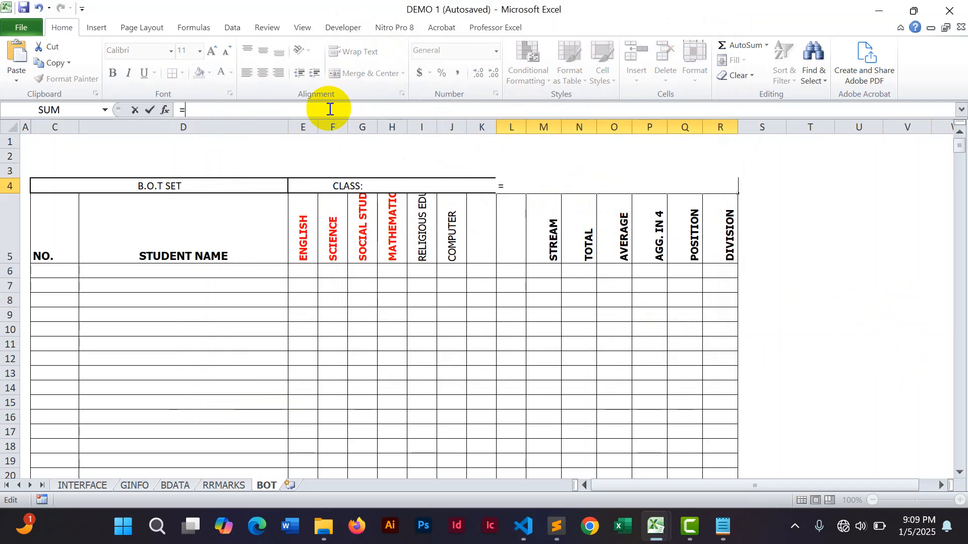
text(TODAY())
key(Return)
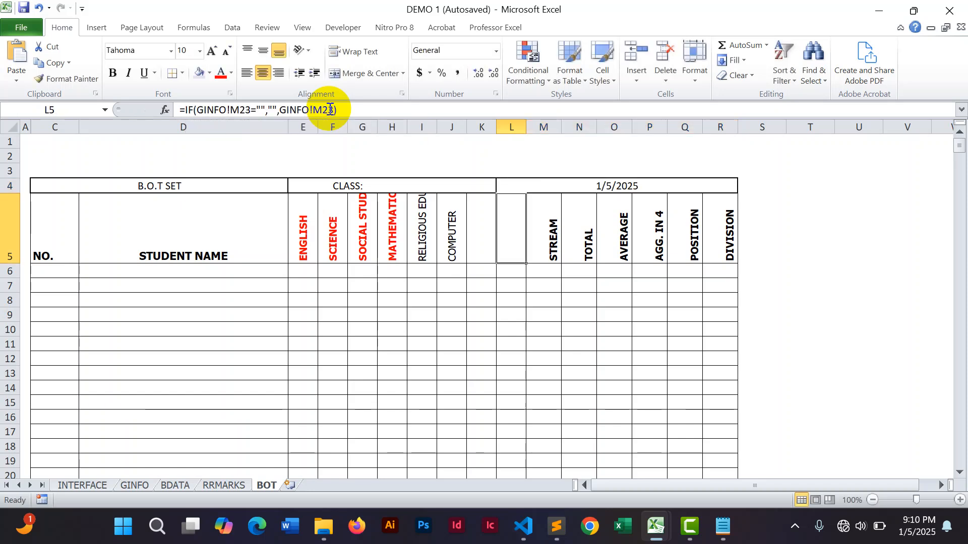
Format the L4 date with the long date type Wednesday, March 14, 2001.
click(903, 328)
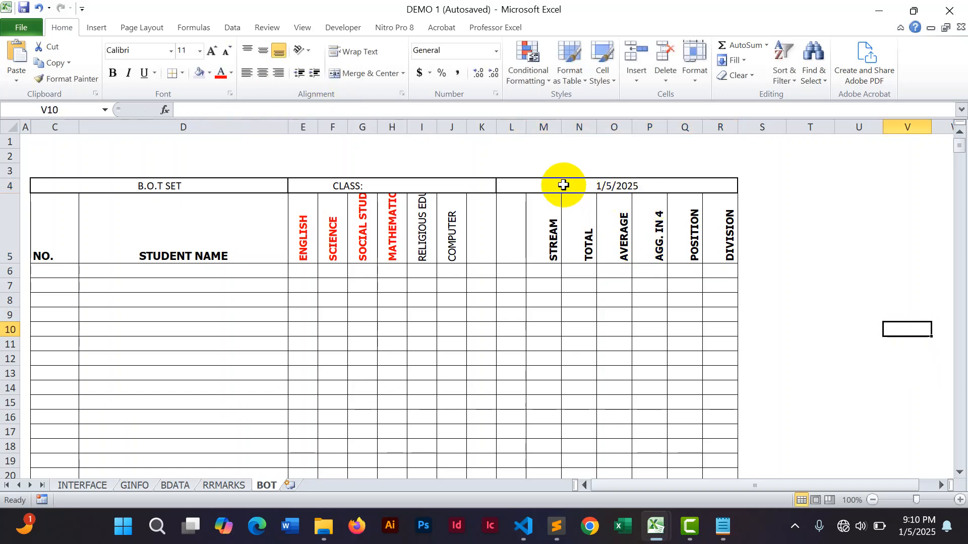
click(558, 187)
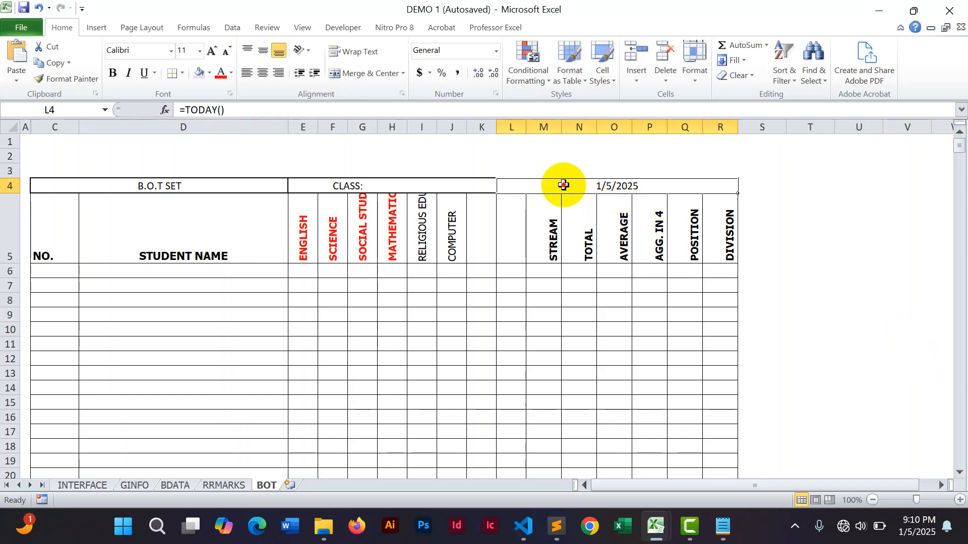
click(495, 90)
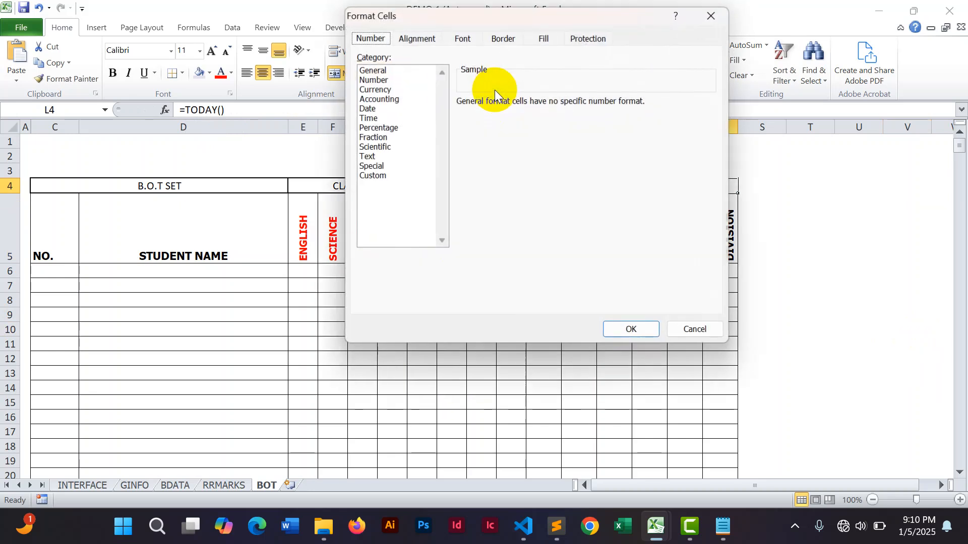
click(373, 108)
click(486, 123)
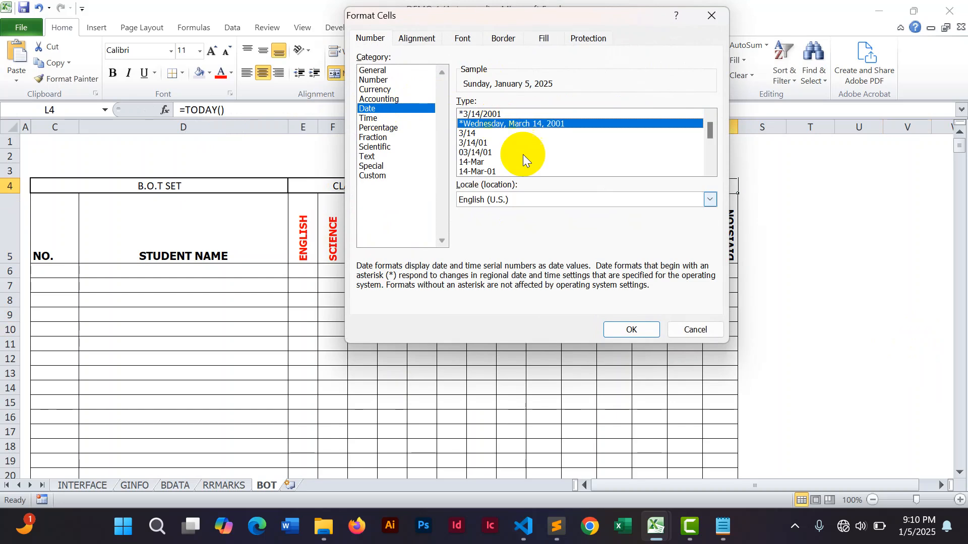
click(631, 330)
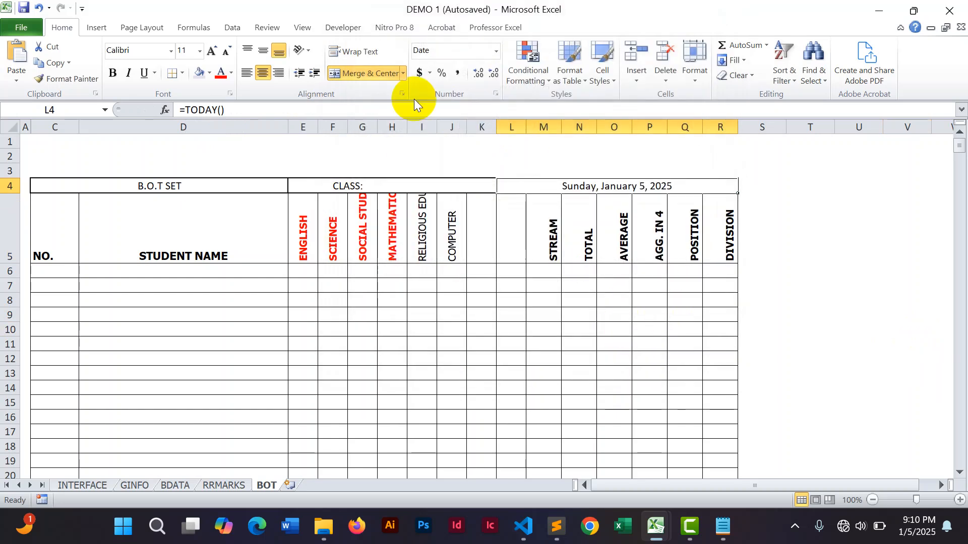
Make the row 4 headers from C4 to R4 bold in Tahoma font.
drag(56, 182, 649, 188)
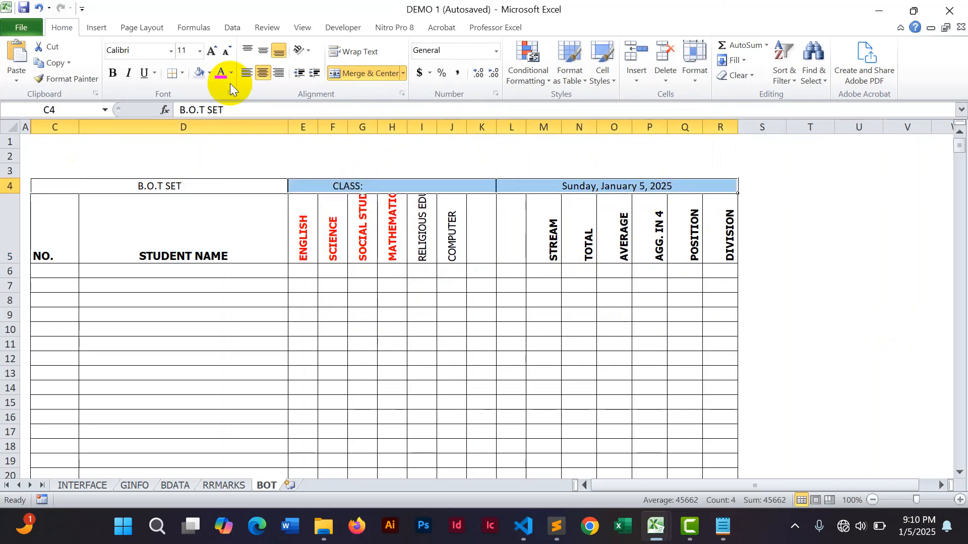
click(114, 75)
click(138, 50)
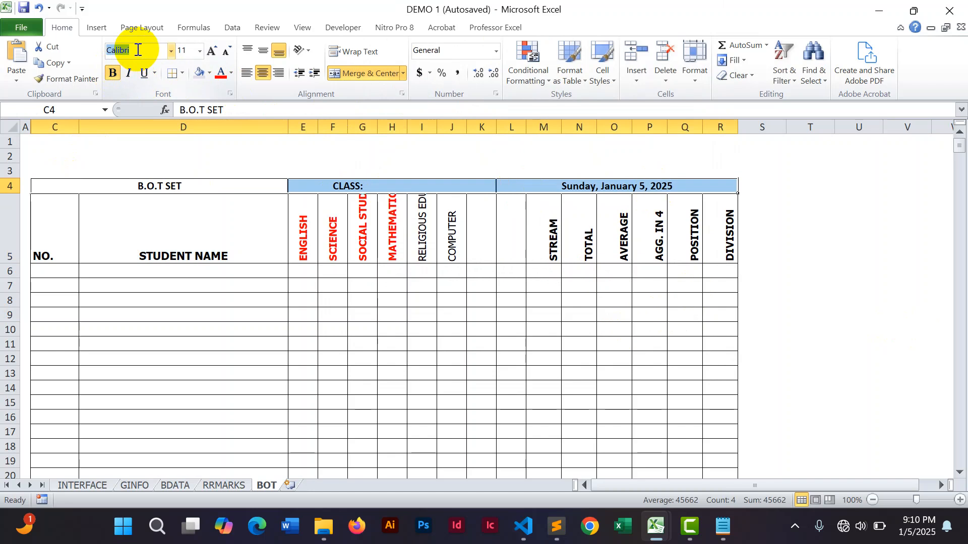
key(Return)
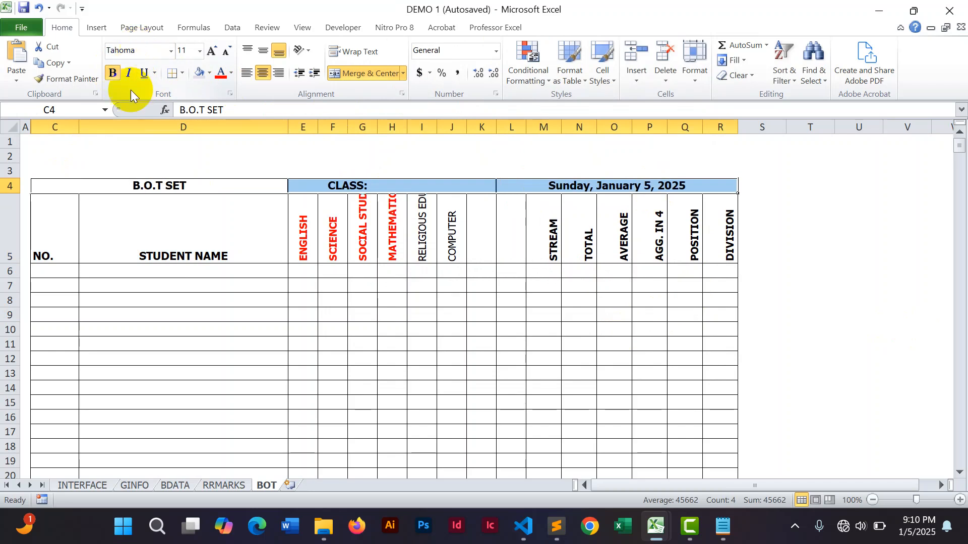
click(807, 267)
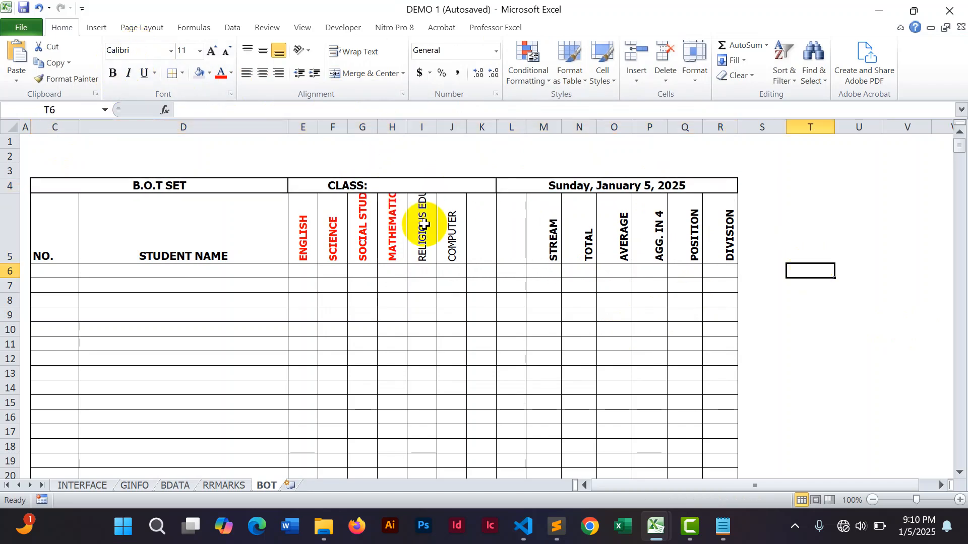
Heighten row 3, copy the school logo from the RRMARKS sheet and place it at the BOT sheet's top-left corner.
drag(10, 178, 8, 197)
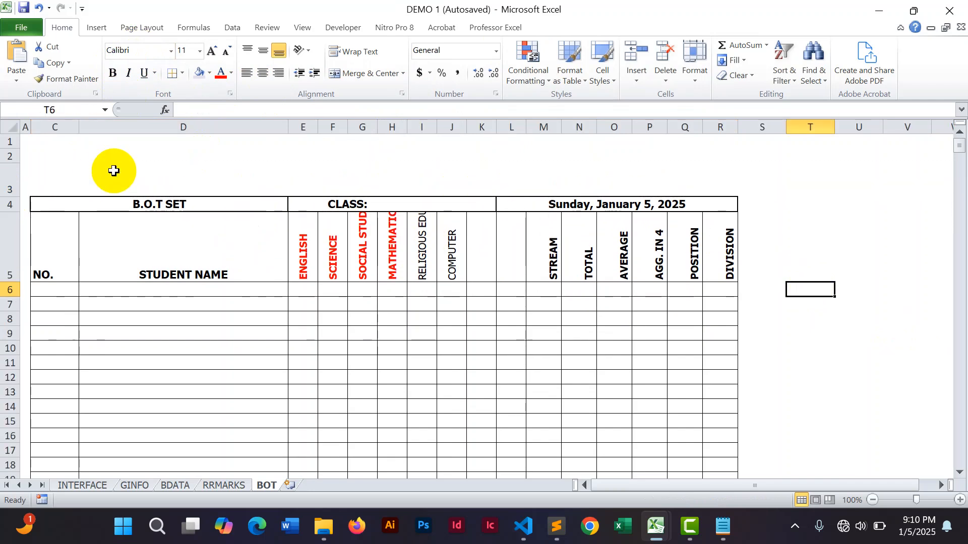
click(226, 485)
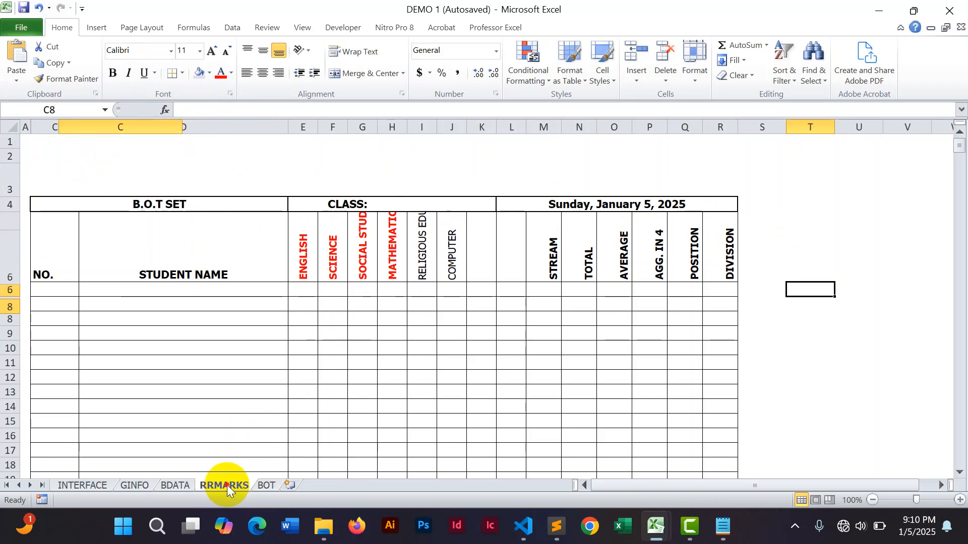
click(101, 167)
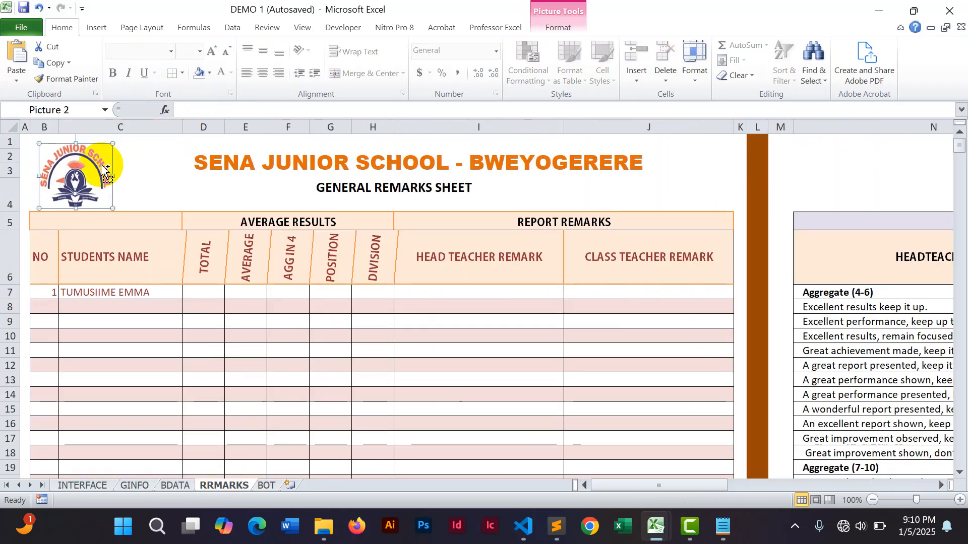
click(267, 485)
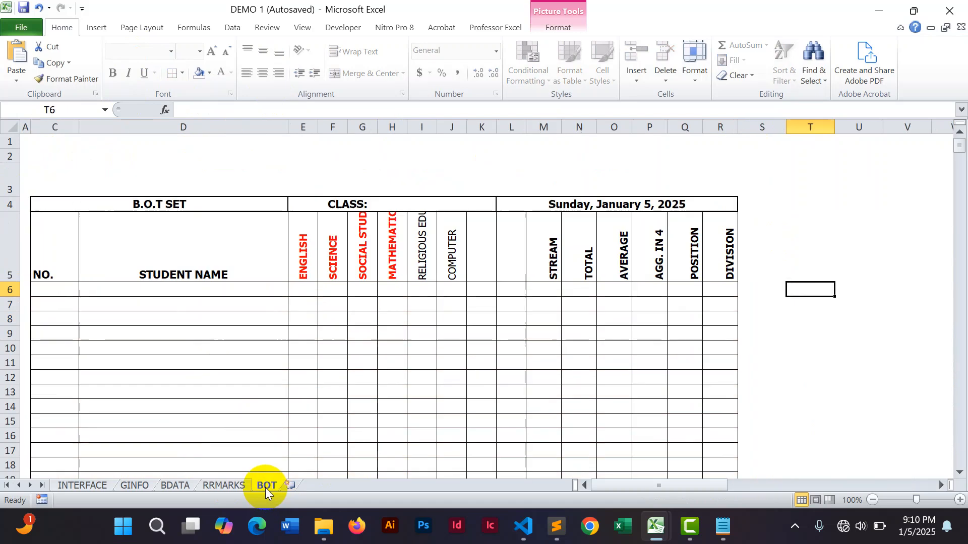
click(826, 263)
key(ctrl+v)
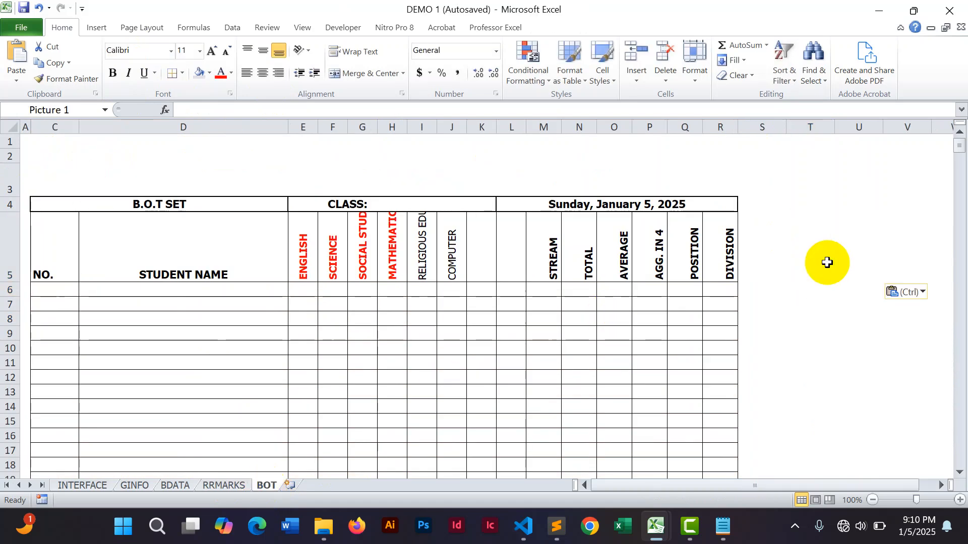
drag(822, 259, 72, 164)
Adjust the heights of rows 2 and 3 beside the logo.
click(175, 153)
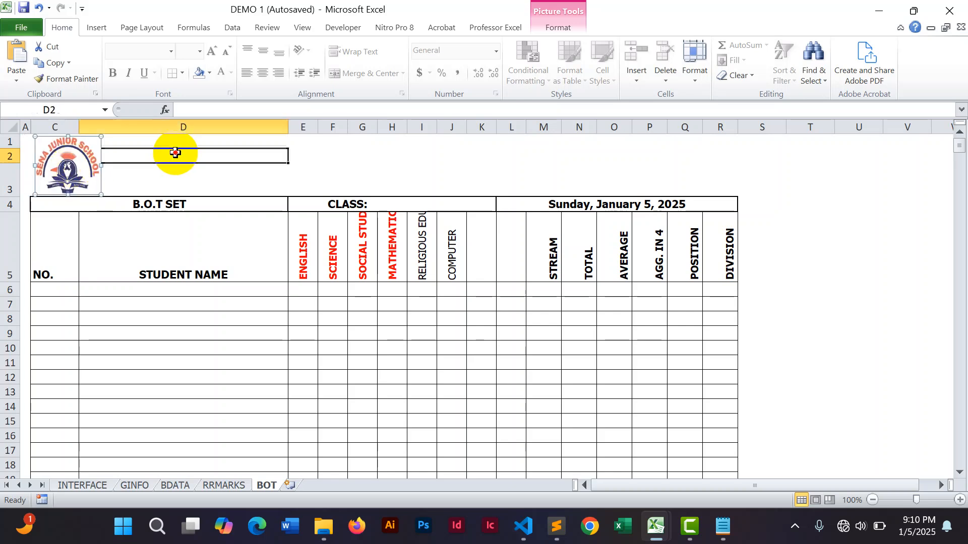
drag(147, 156, 707, 168)
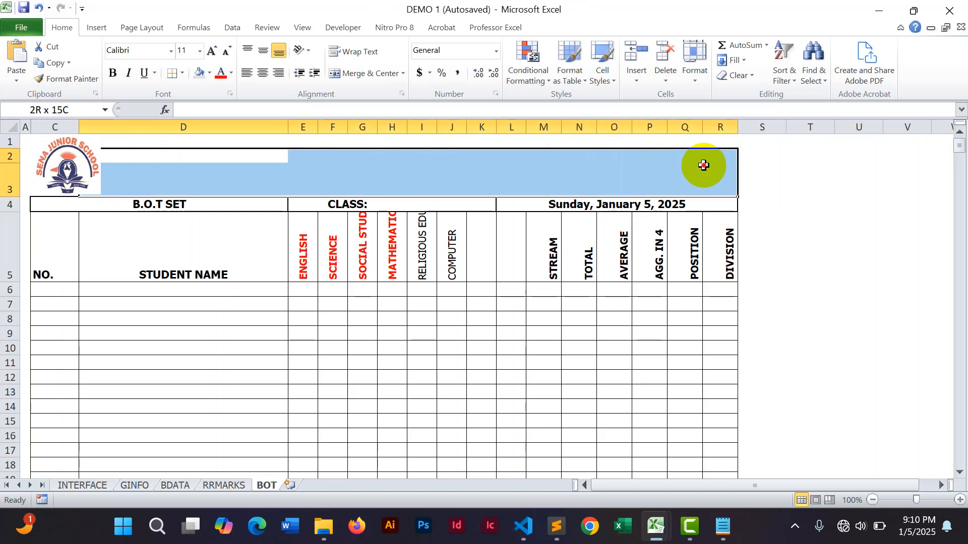
drag(11, 164, 10, 177)
drag(10, 211, 9, 200)
click(820, 194)
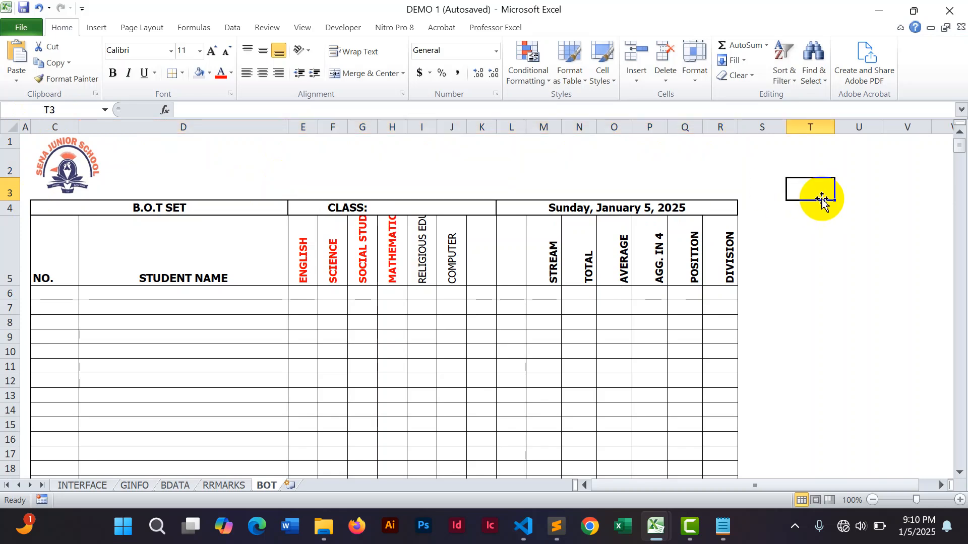
Merge and center D2:O2 and enter the formula =SCHOOLNAME in it.
drag(171, 159, 625, 170)
click(372, 77)
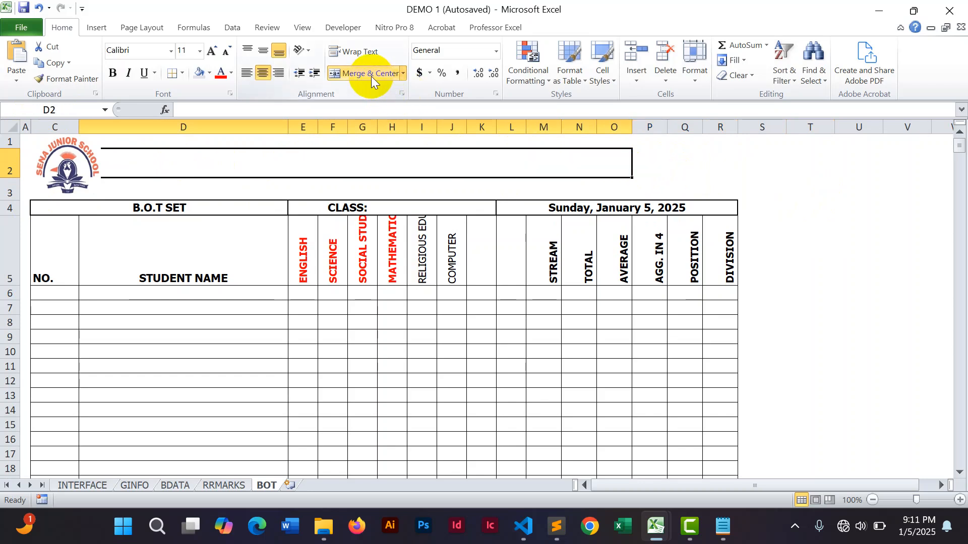
text(=)
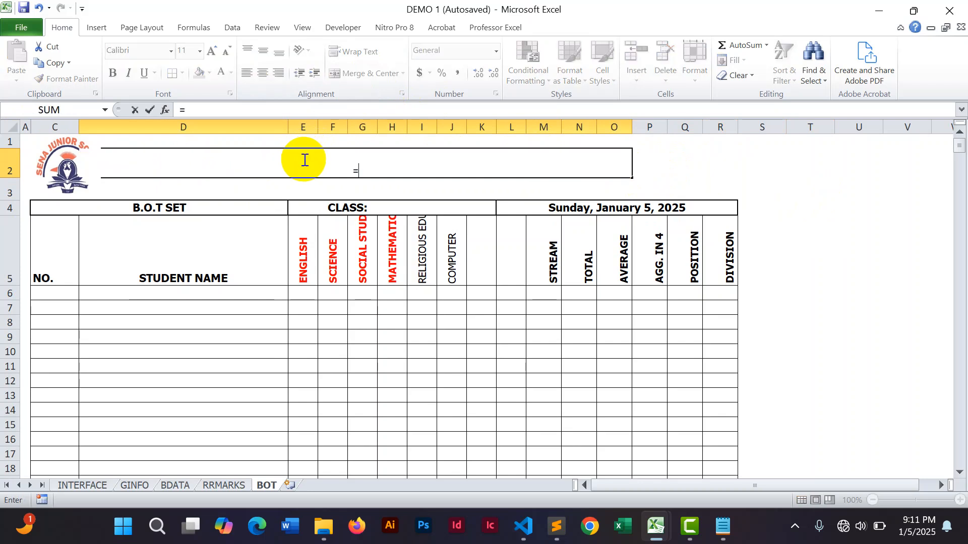
text(SCHOOLNAME)
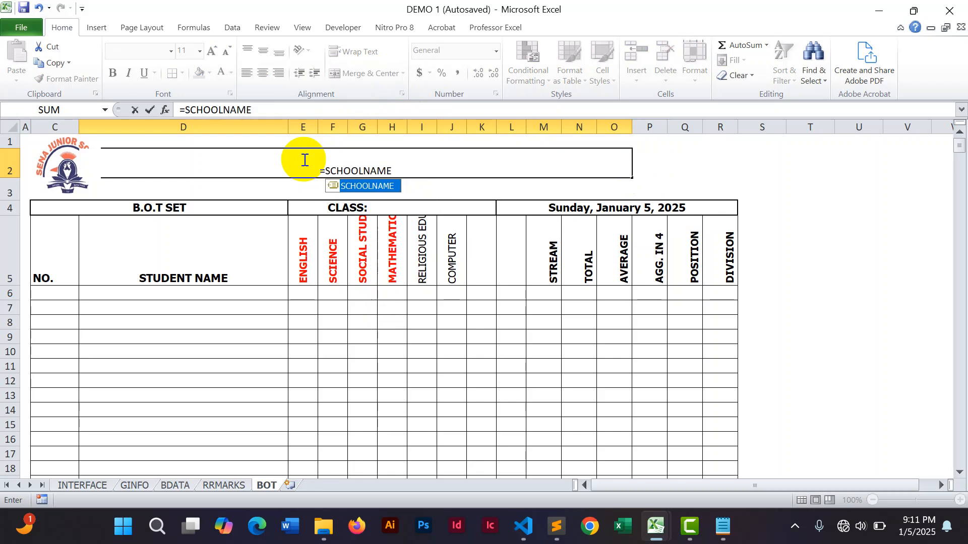
key(Return)
Format the school name title as middle-aligned, bold Tahoma at 16 pt.
click(324, 168)
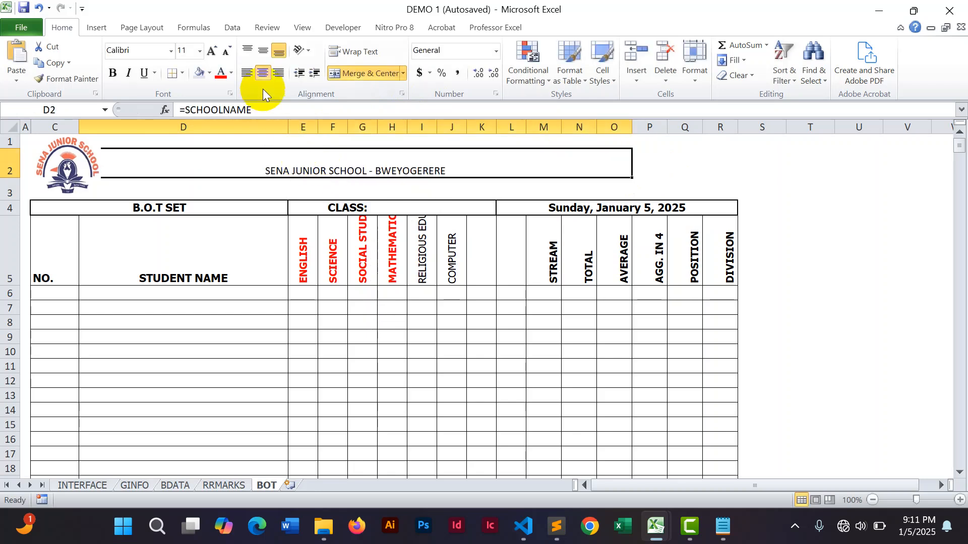
click(262, 50)
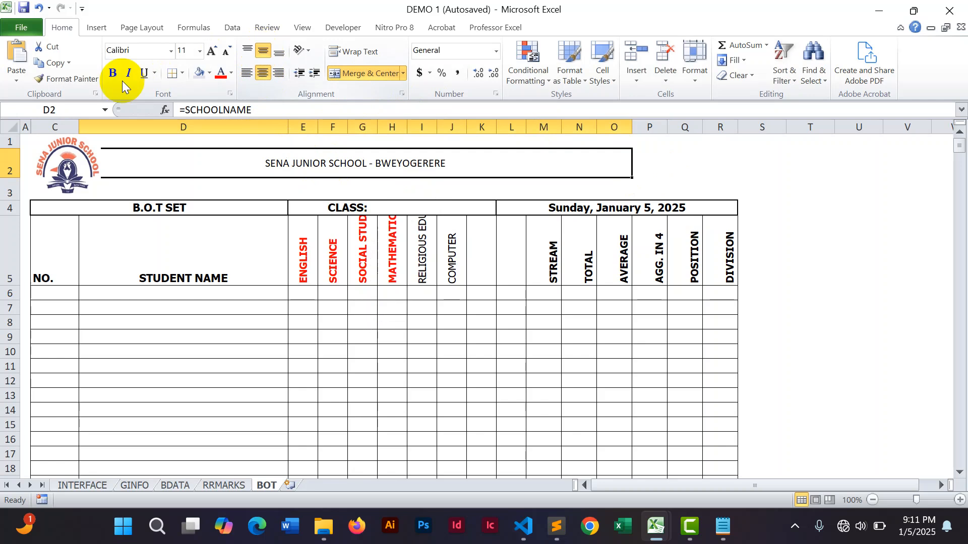
click(135, 52)
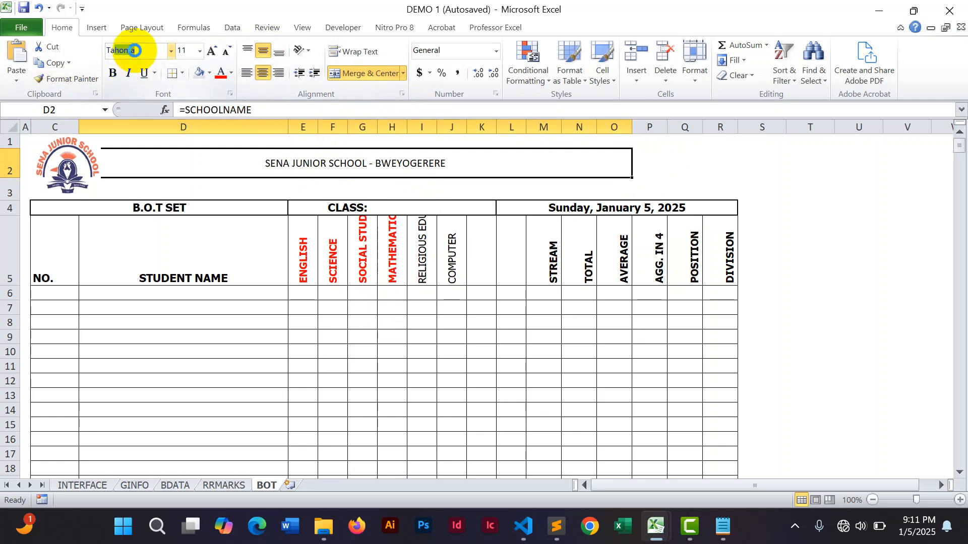
text(T)
key(Return)
click(112, 74)
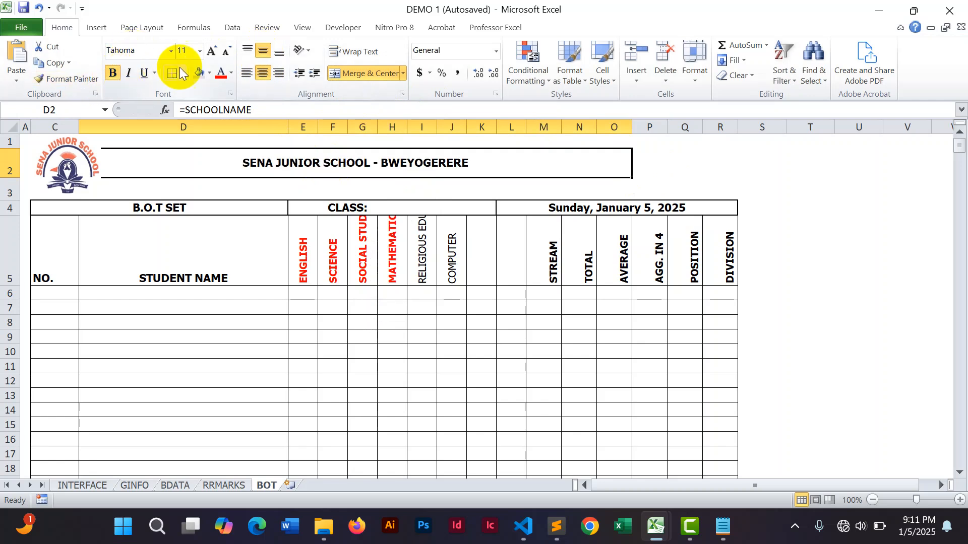
click(212, 51)
click(212, 51)
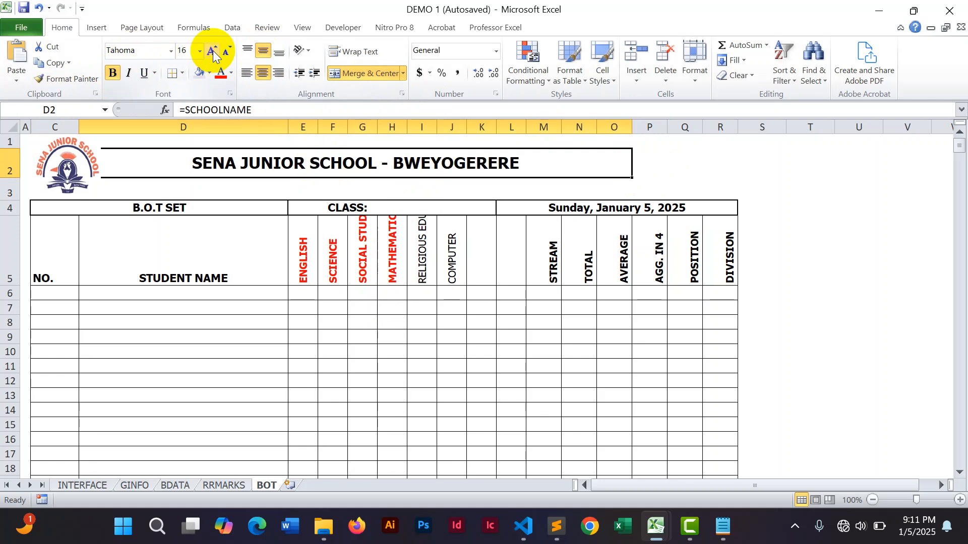
click(900, 255)
Switch to the UPPER workbook to view its BOT results sheet for reference.
click(316, 187)
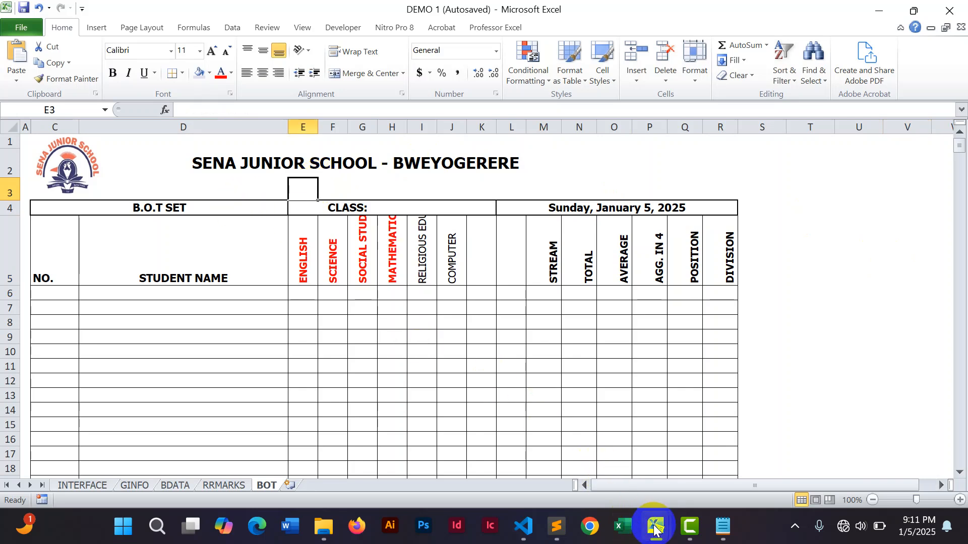
mouse_move(655, 529)
click(585, 414)
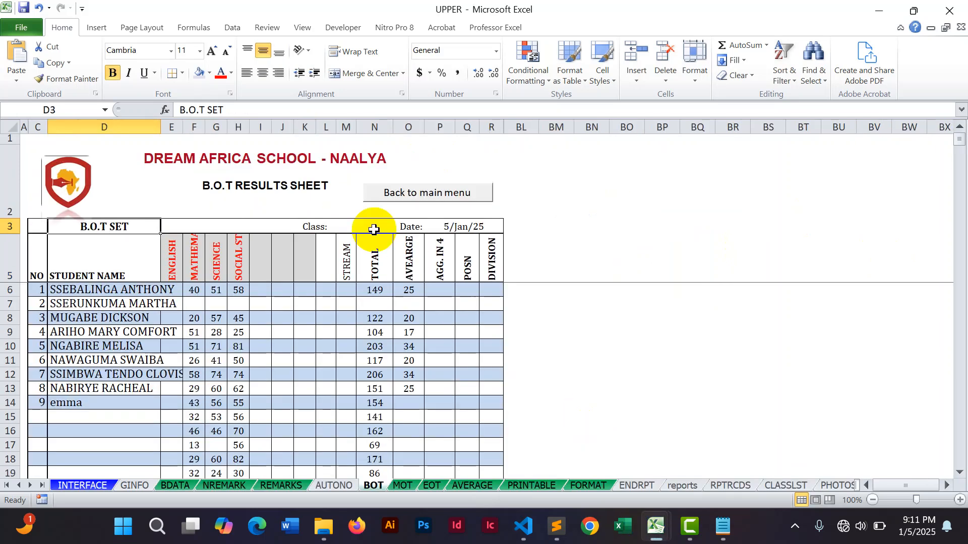
Copy the B.O.T RESULTS SHEET title text from the UPPER sheet and return to the DEMO 1 workbook.
drag(343, 184, 200, 184)
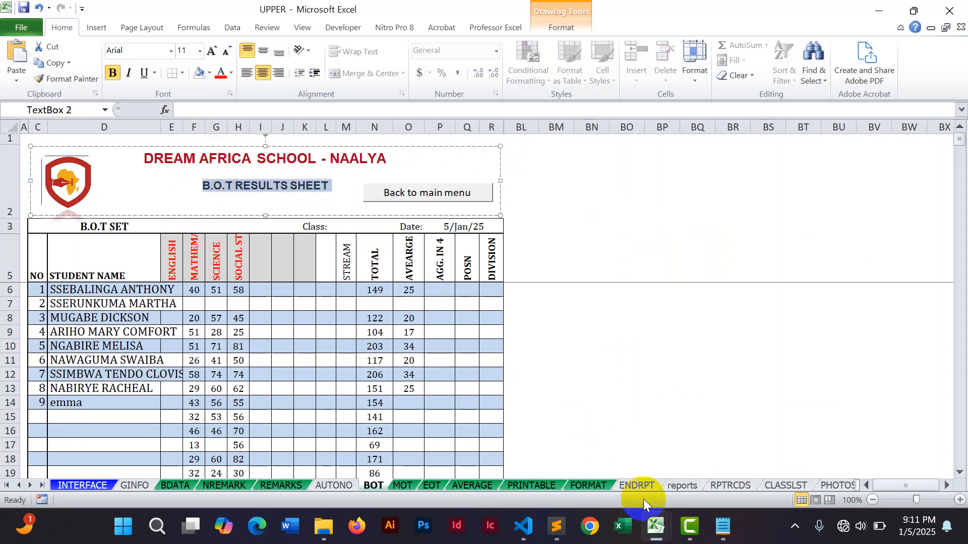
click(656, 519)
click(689, 465)
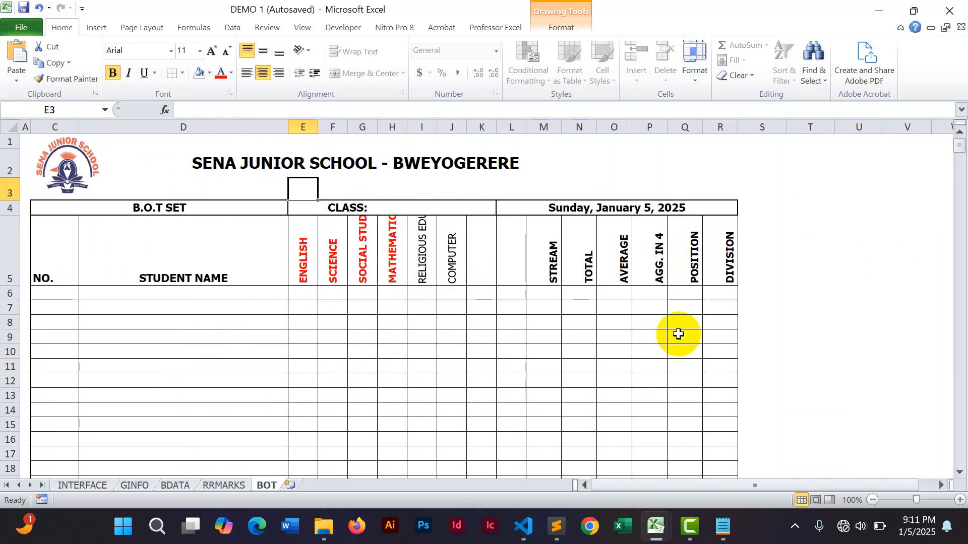
Merge and center D3:O3 and paste the title B.O.T RESULTS SHEET into it.
click(806, 307)
click(309, 183)
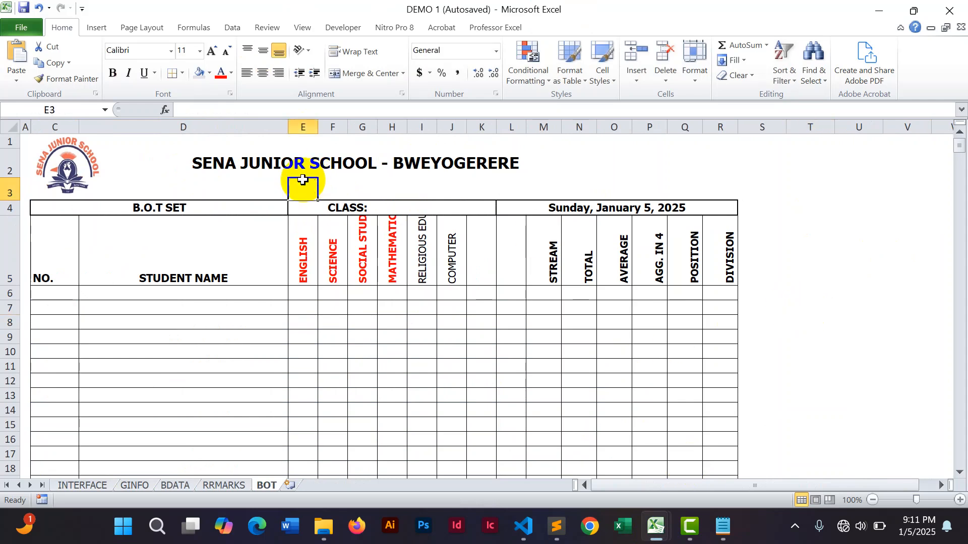
click(225, 184)
drag(225, 185, 615, 186)
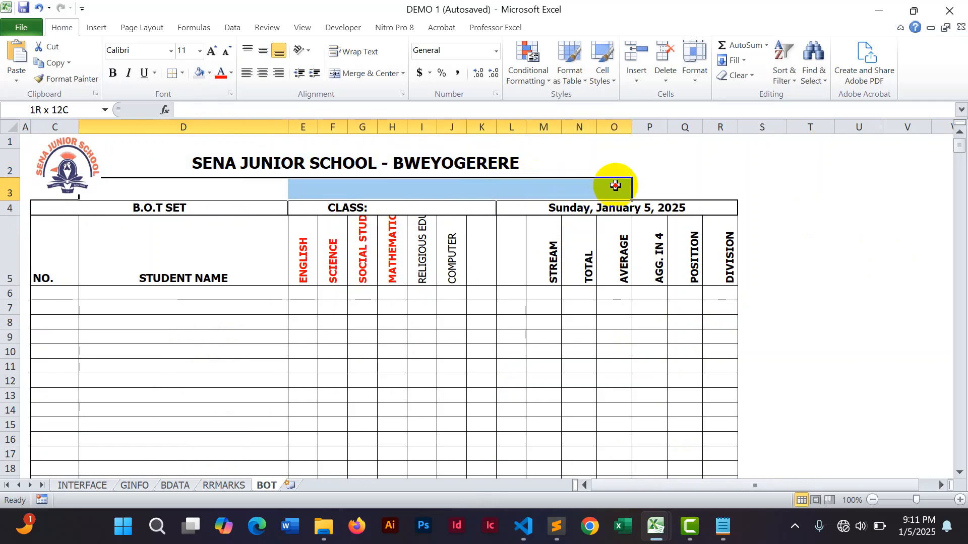
click(366, 73)
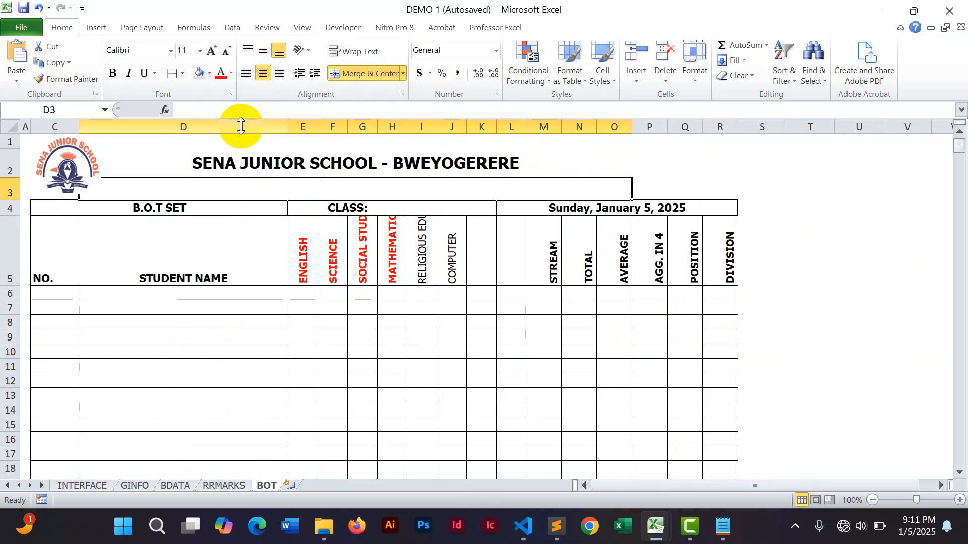
click(238, 110)
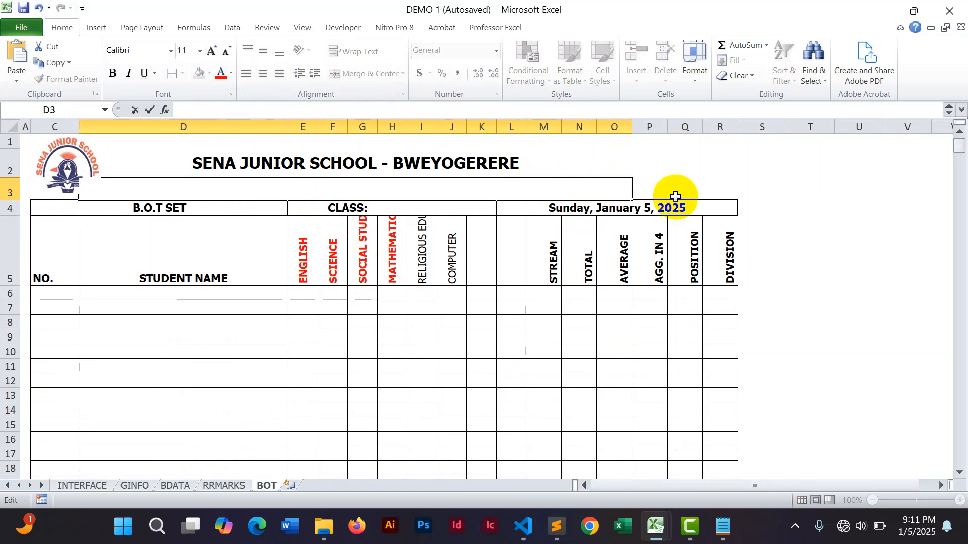
click(921, 277)
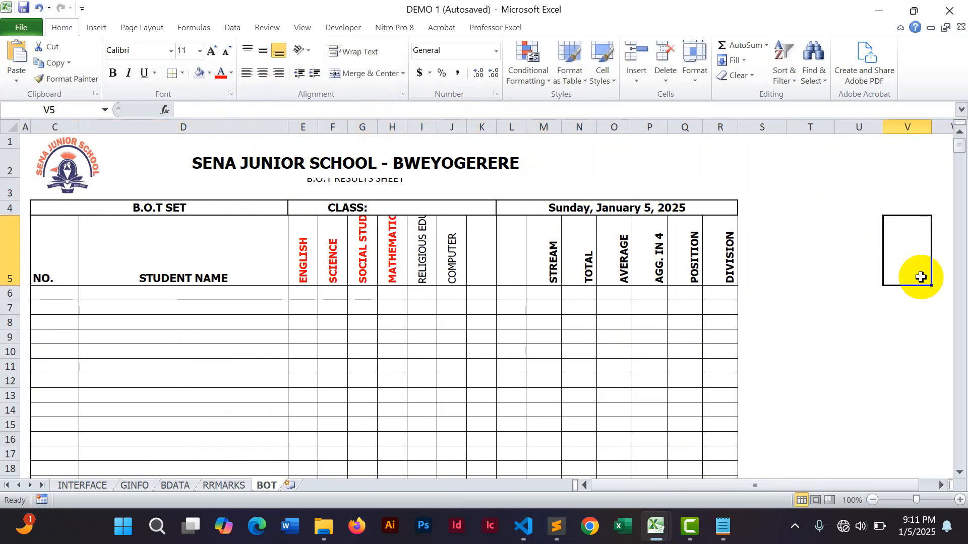
Format the B.O.T RESULTS SHEET subtitle as top-aligned, non-bold Tahoma at 12 pt.
click(383, 179)
click(263, 49)
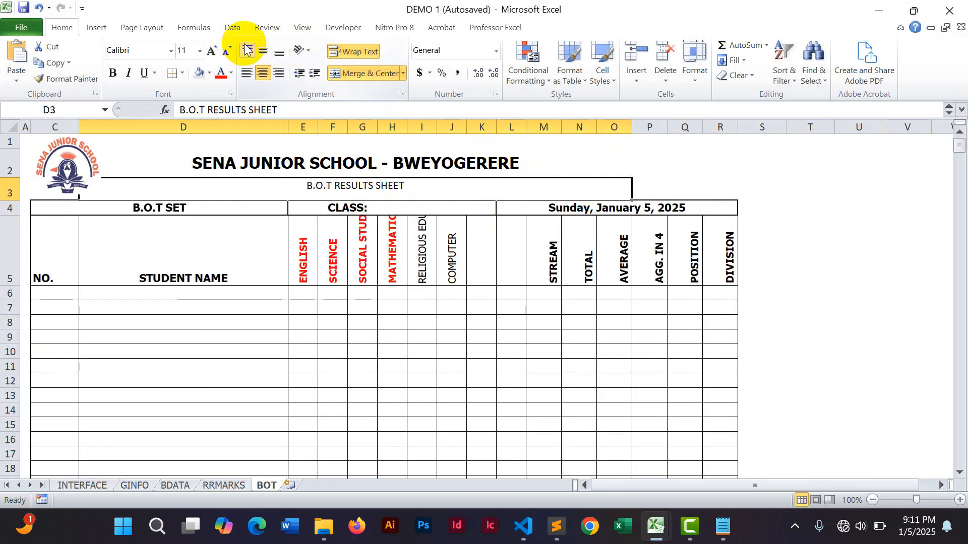
click(247, 50)
click(114, 73)
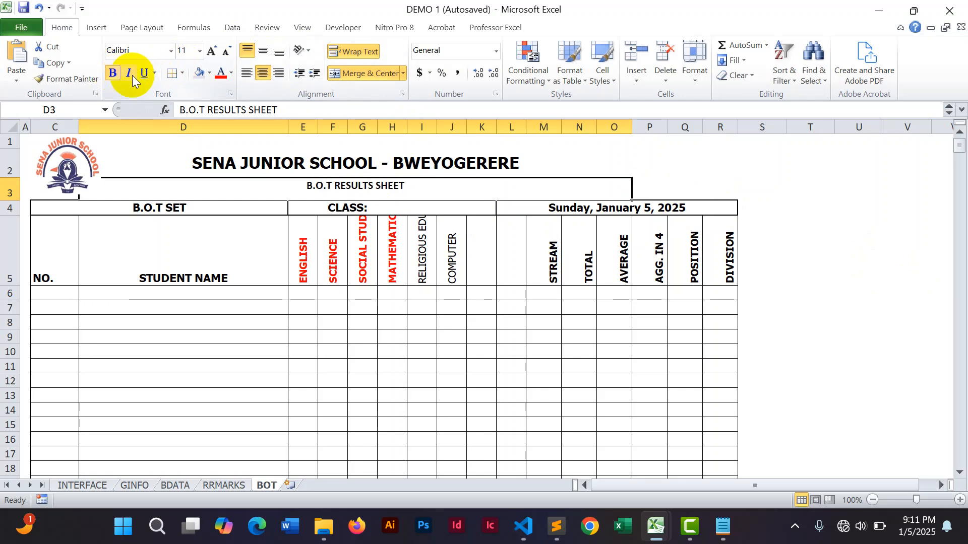
click(211, 52)
click(142, 51)
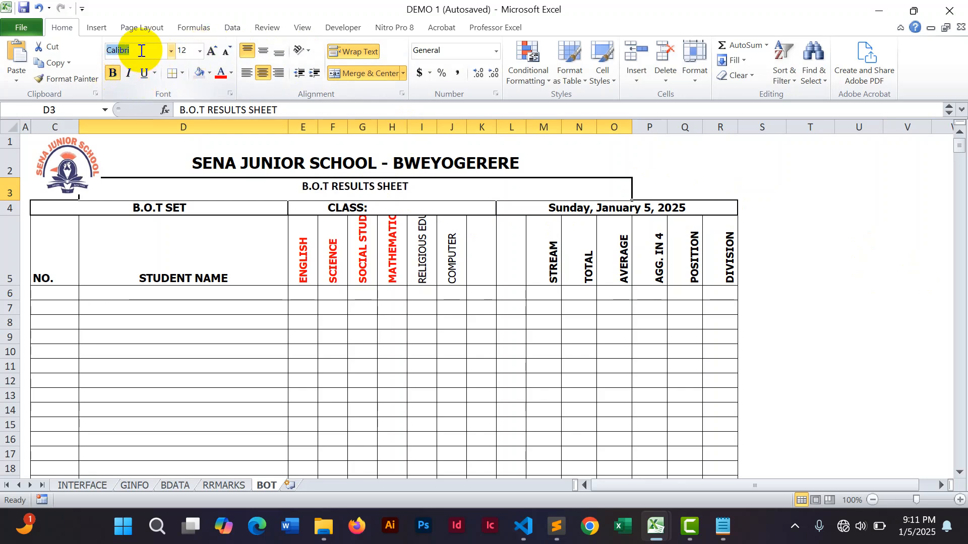
text(Tahoma)
key(Return)
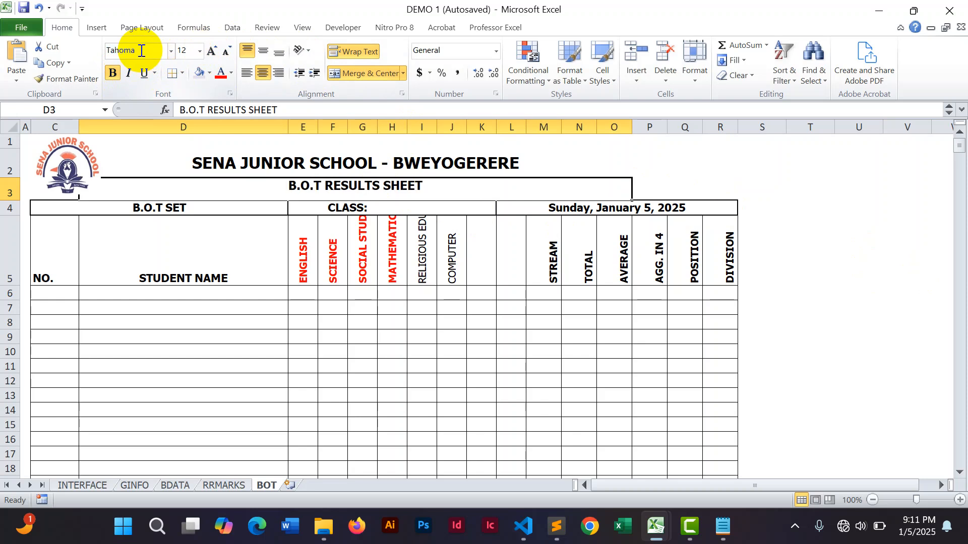
click(114, 75)
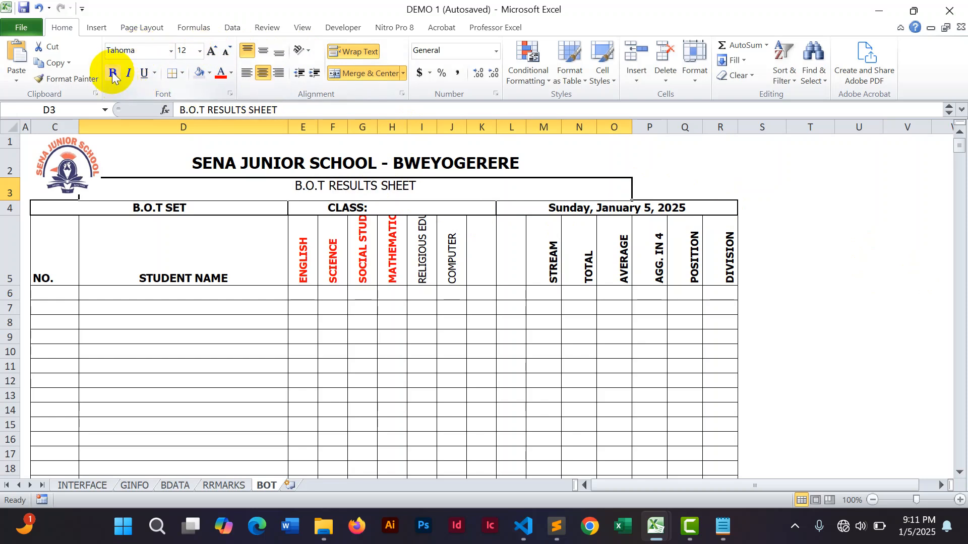
Begin an IF formula in C6 whose condition tests the student name cell D6.
click(817, 255)
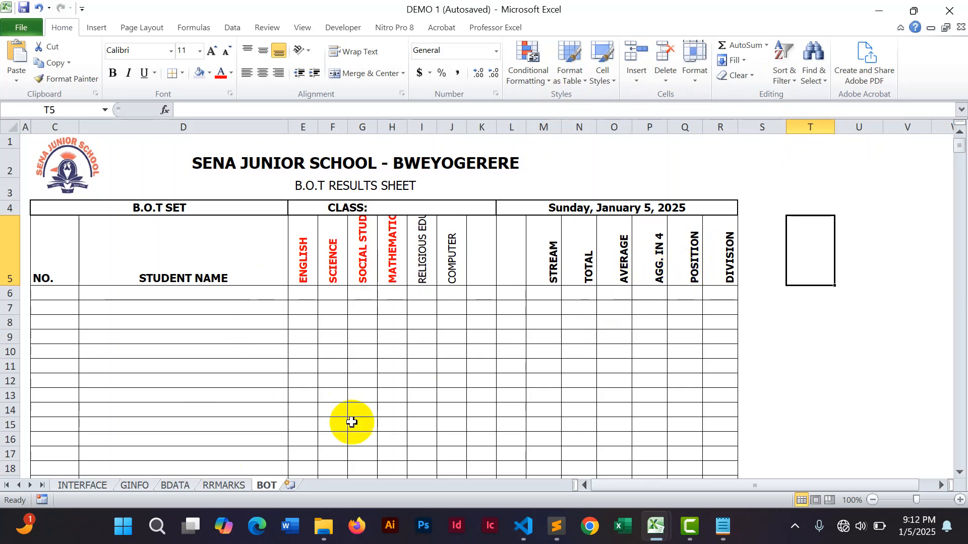
click(867, 291)
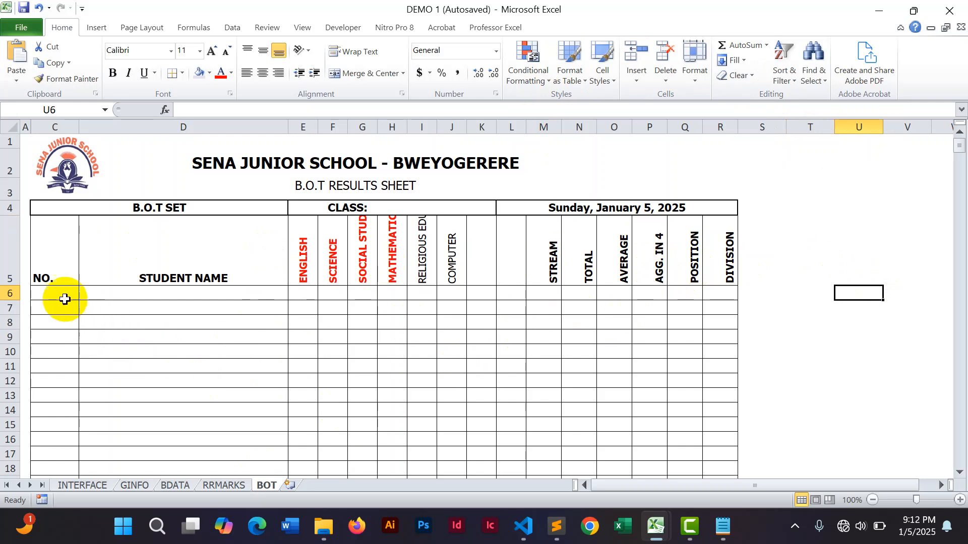
click(49, 292)
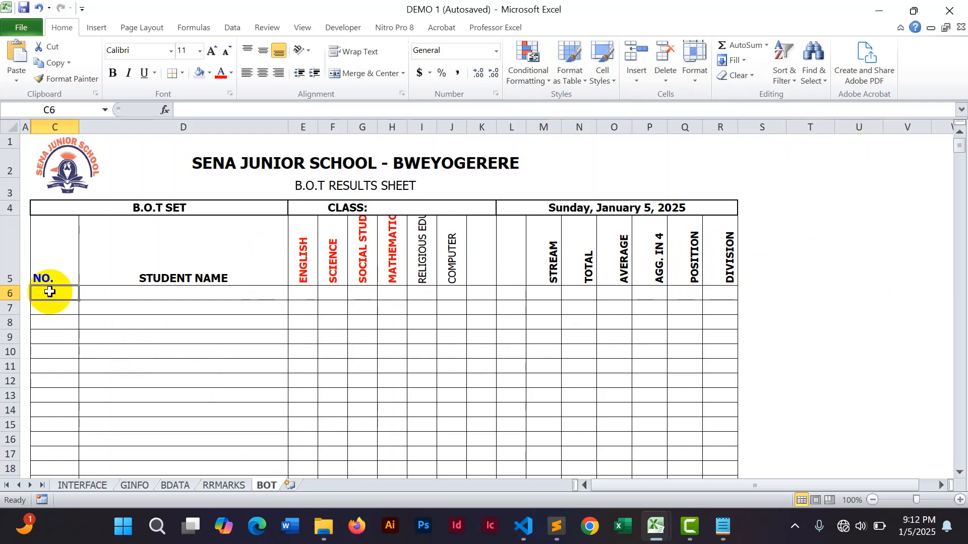
text(=IF)
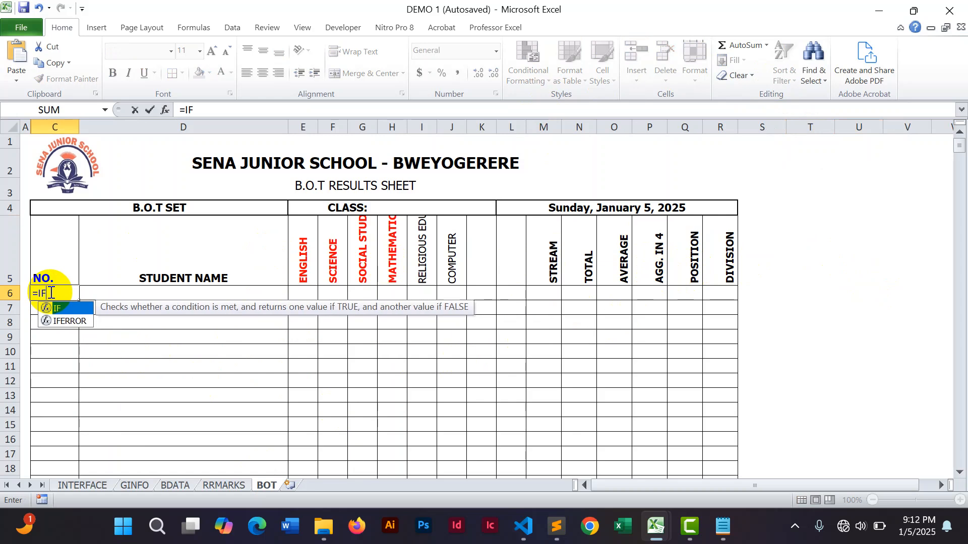
text(()
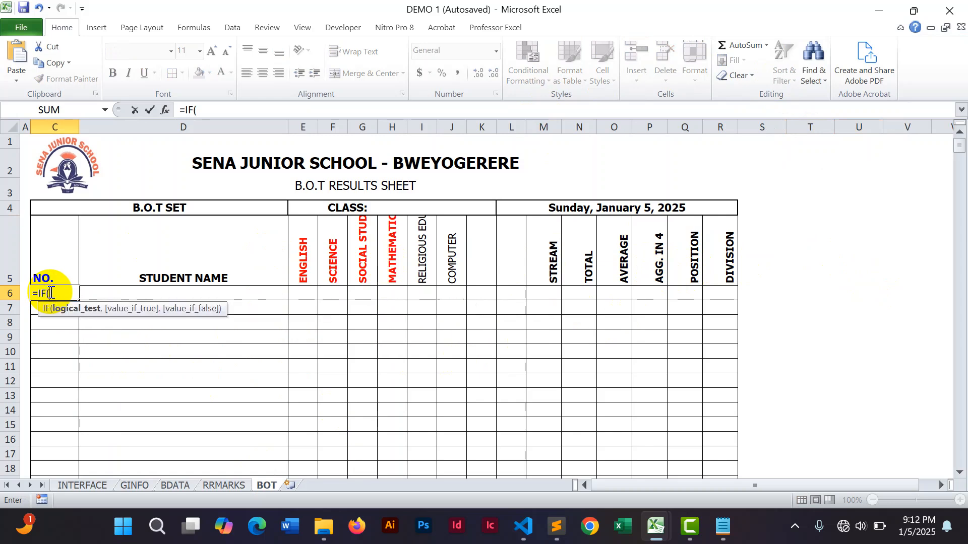
click(111, 292)
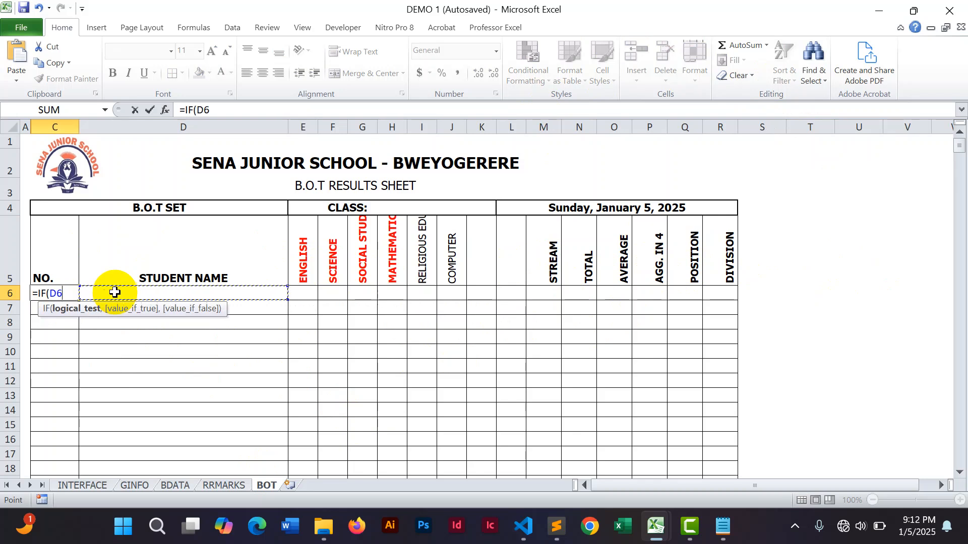
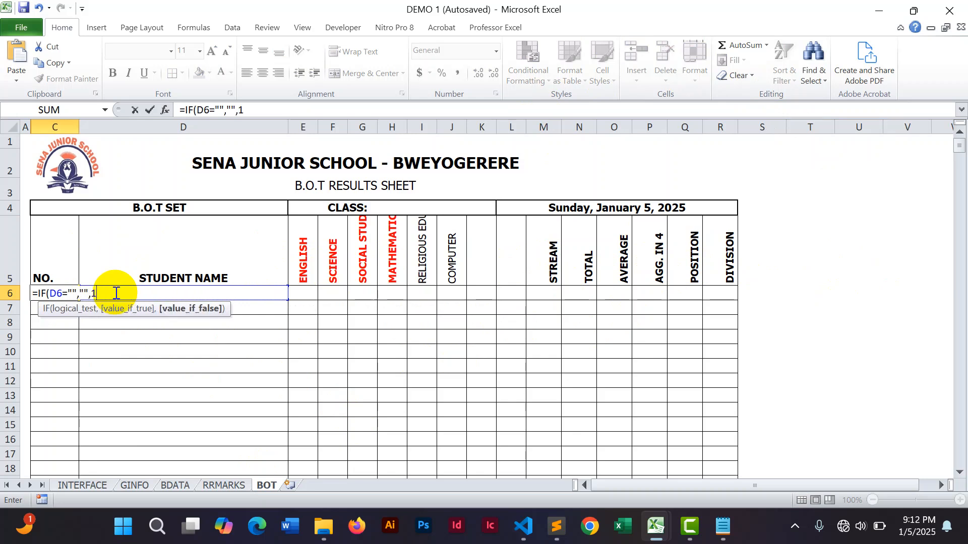
Finish C6's formula as =IF(D6="","",1) and enter =IF(D7="","",C6+1) in C7 to auto-number students.
key(Return)
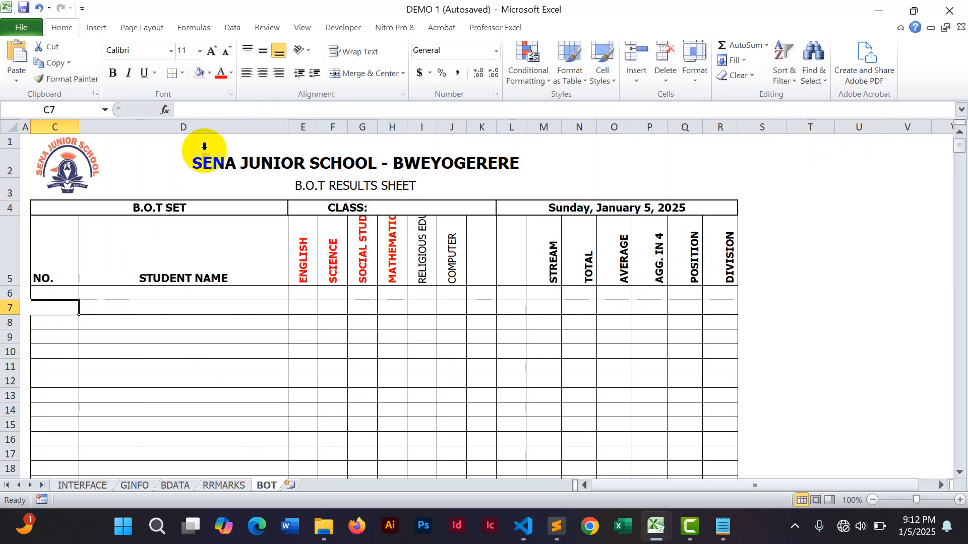
click(202, 112)
text(=)
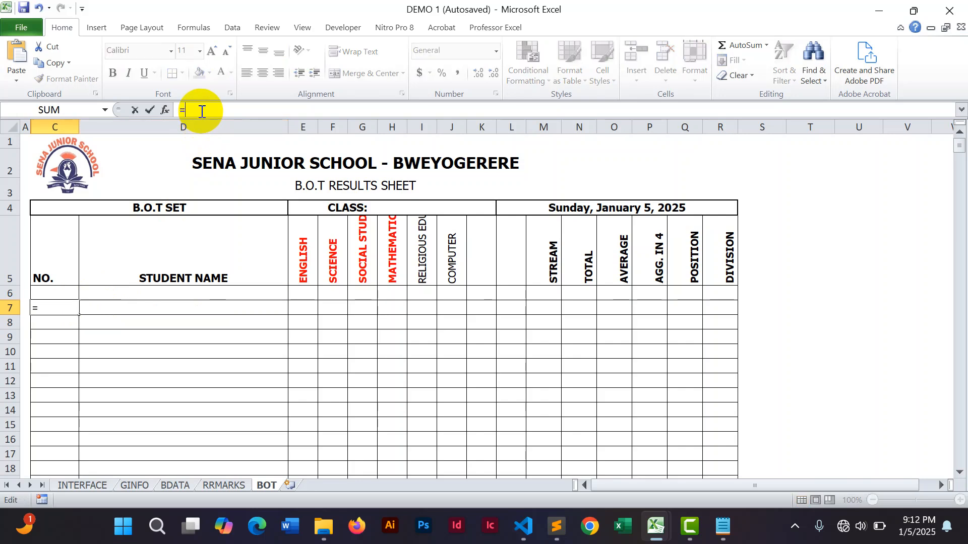
text(IF()
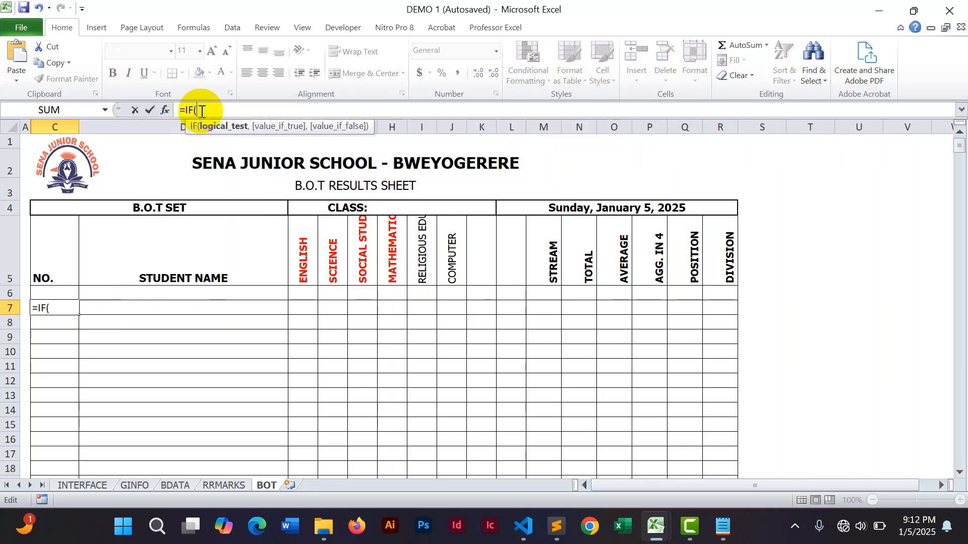
click(105, 307)
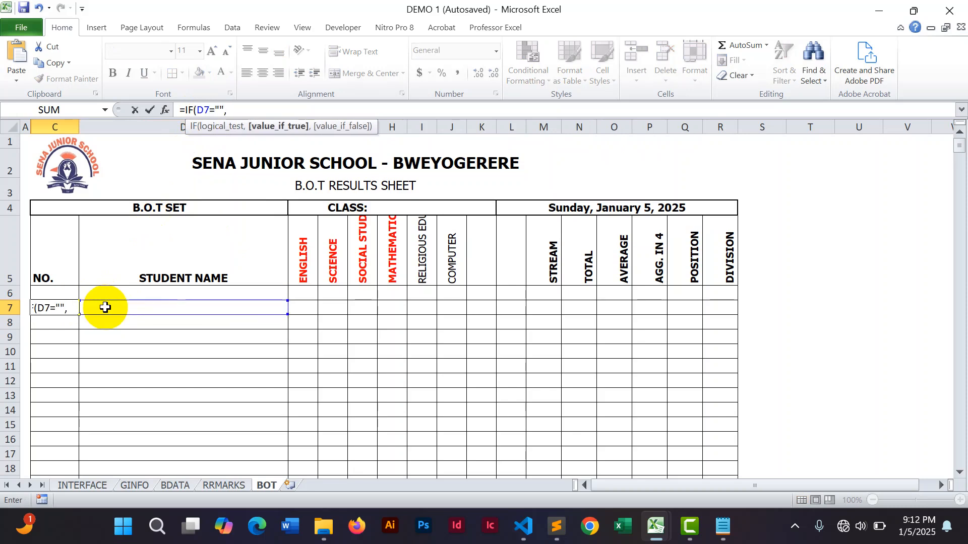
text(,)
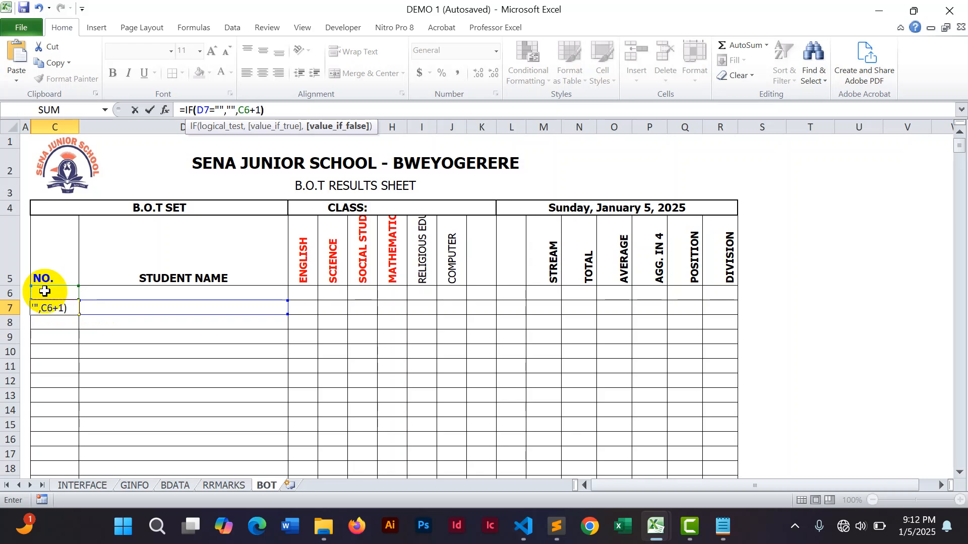
key(Return)
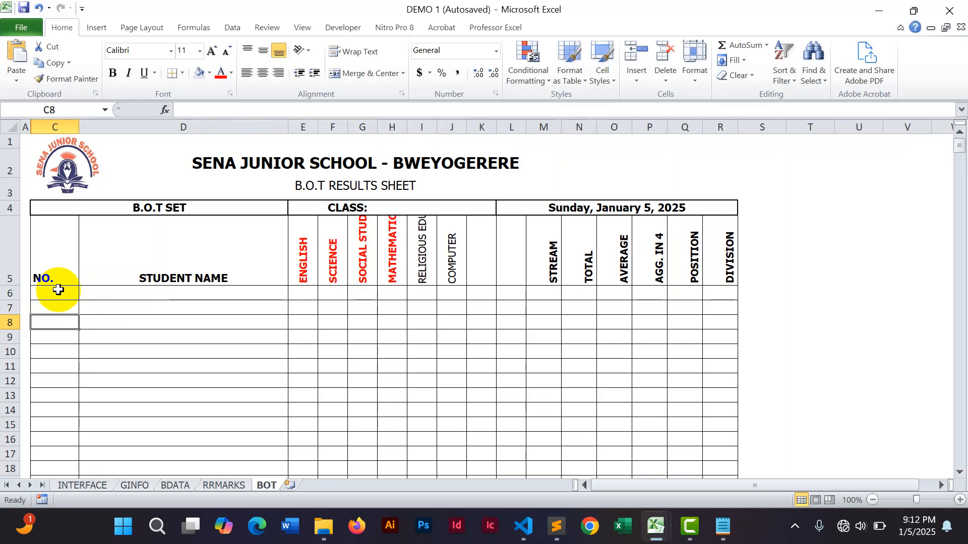
Test the numbering by entering two sample student names in D6 and D7, then clear them.
click(110, 293)
text(ER)
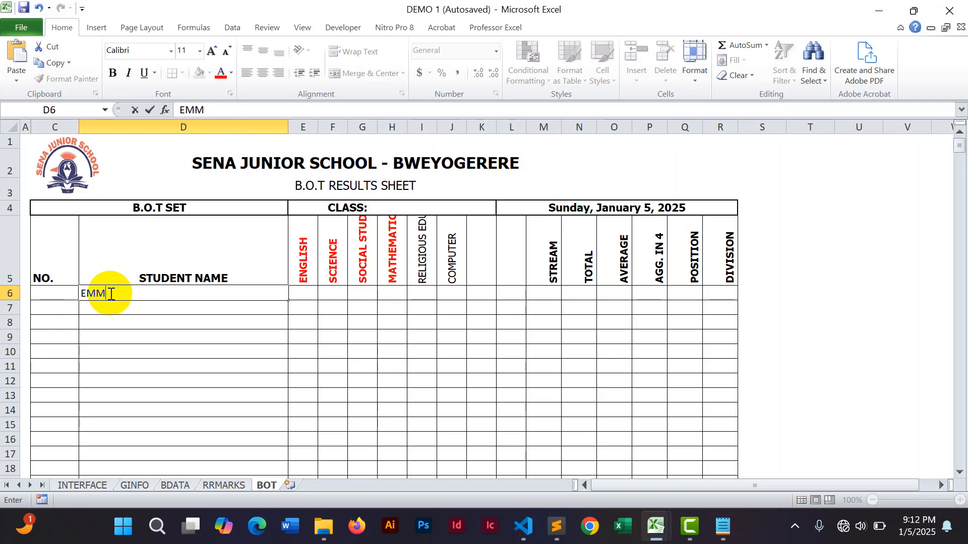
text(MA)
key(Return)
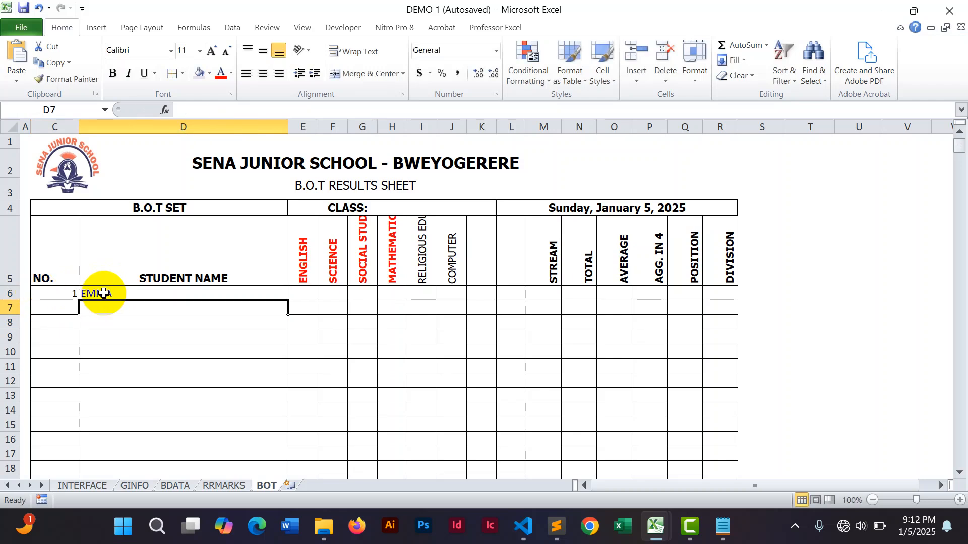
text(ROSE)
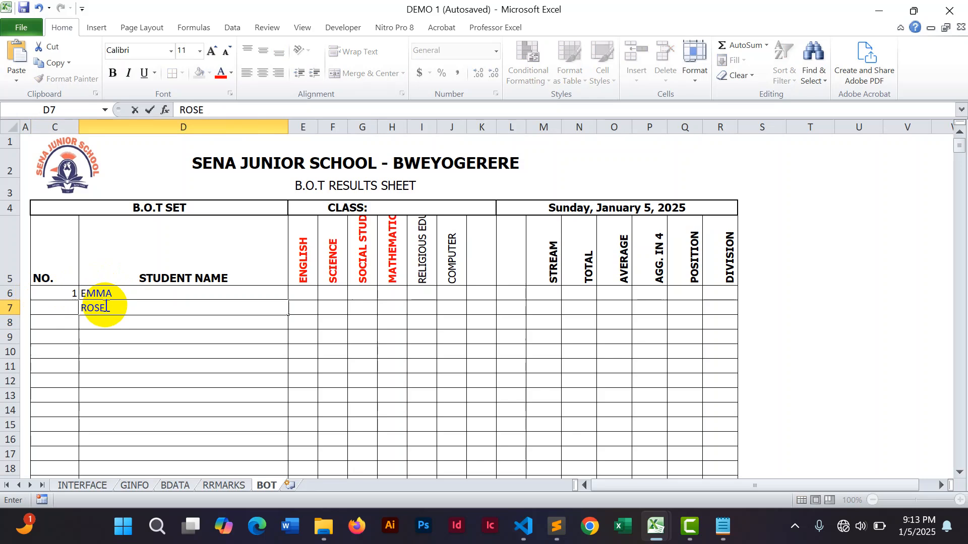
key(Return)
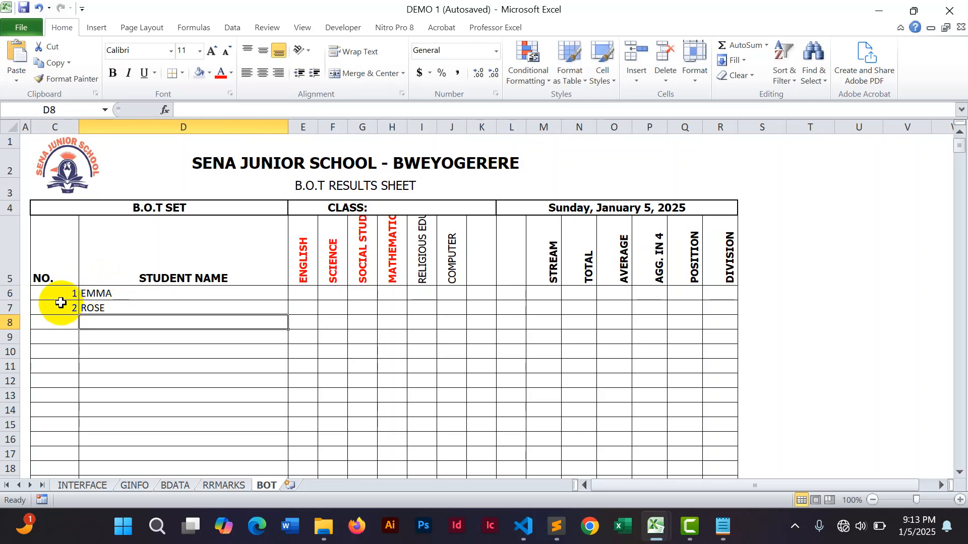
drag(96, 294, 107, 303)
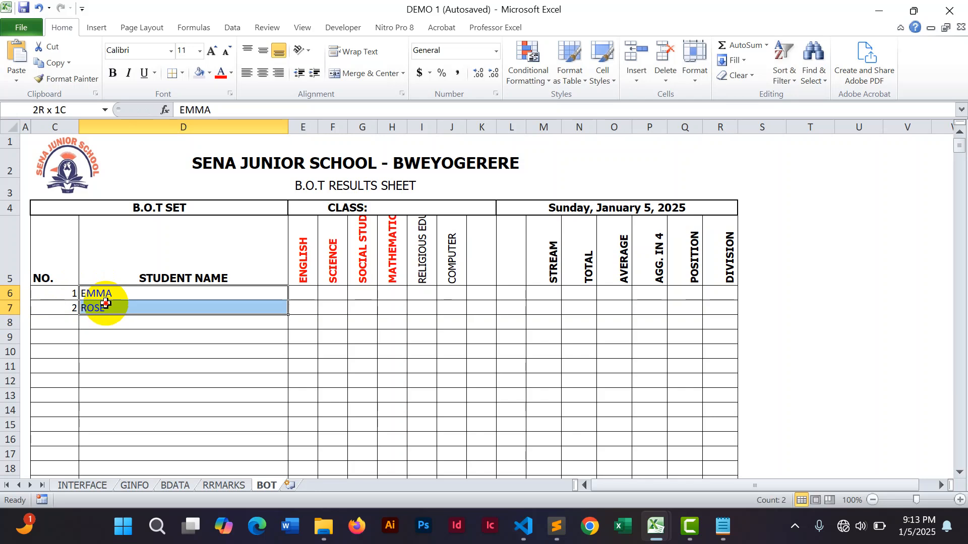
Fill C7's numbering formula down the NO. column to row 500.
click(71, 305)
drag(79, 317, 68, 446)
click(65, 434)
click(58, 403)
click(46, 345)
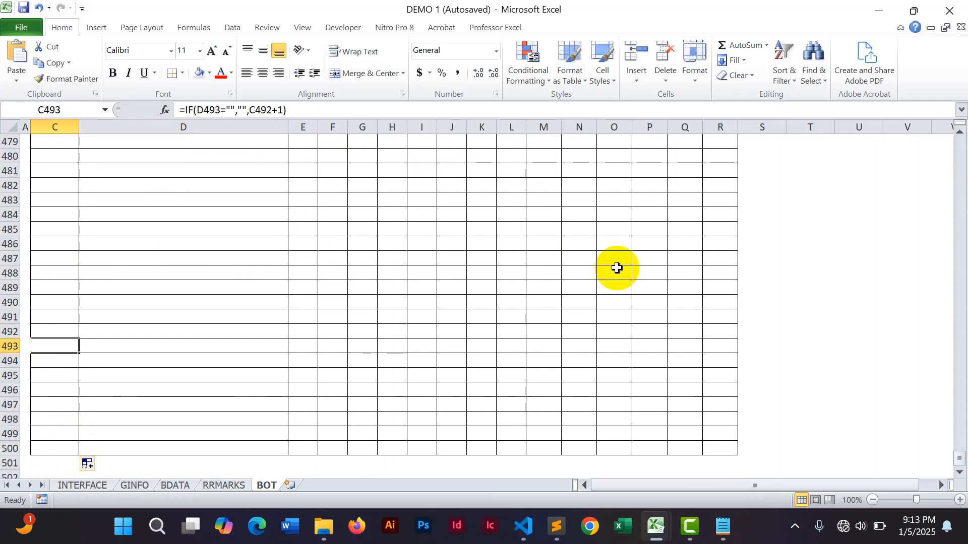
drag(958, 460, 951, 134)
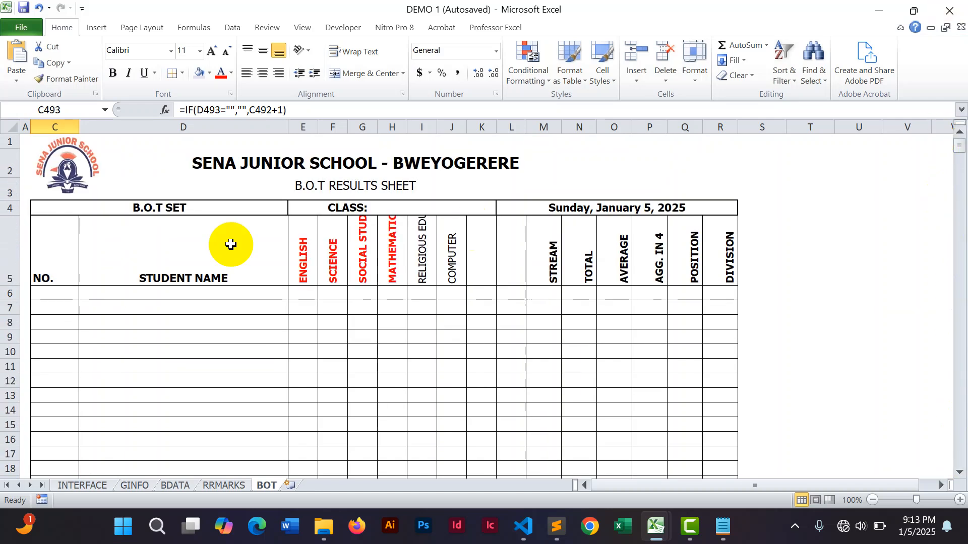
Enter =PNAME as an array formula across the student name cells D6:D500.
click(145, 292)
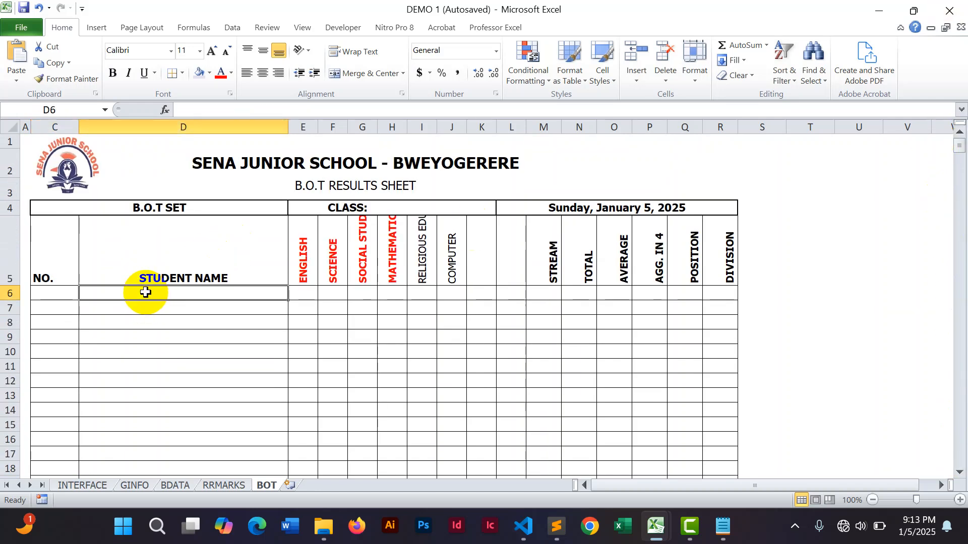
drag(146, 293, 169, 432)
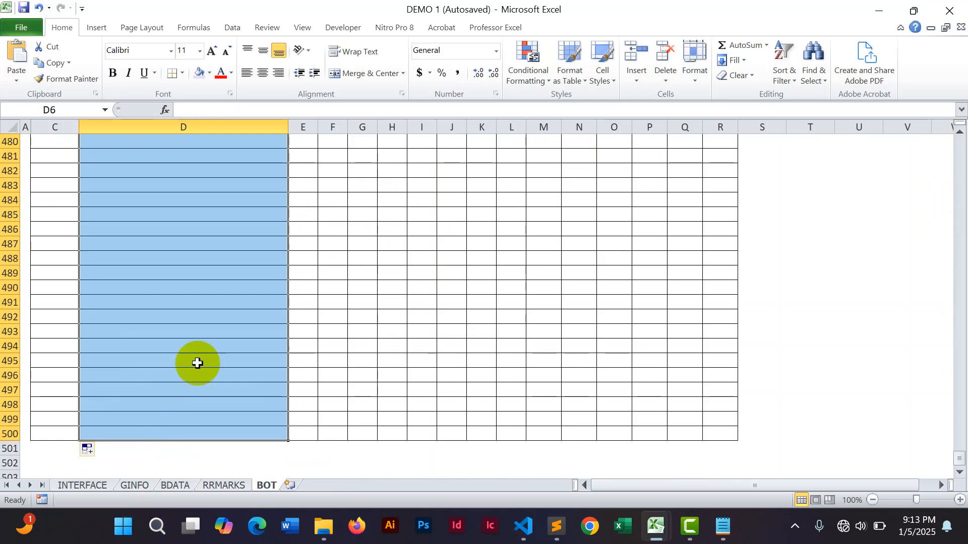
click(257, 107)
text(=PNAME)
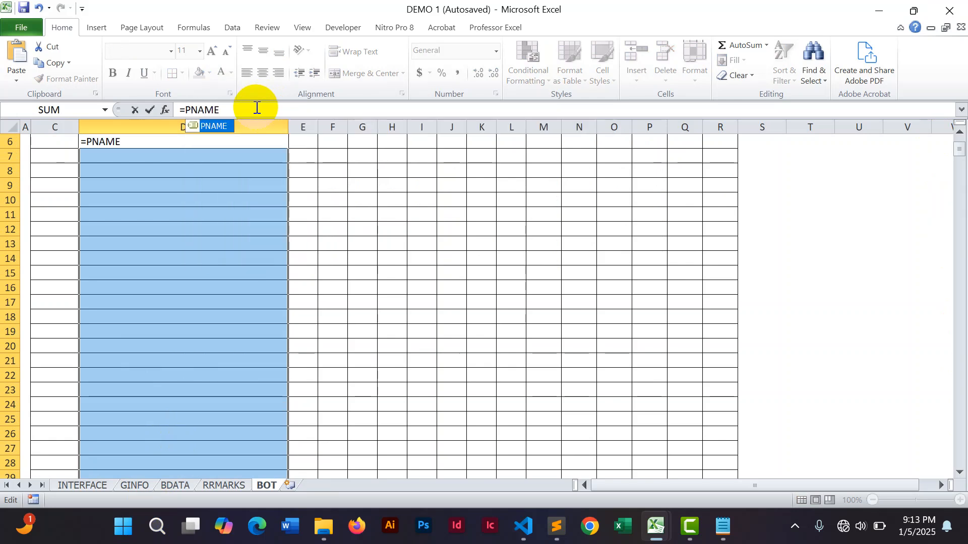
key(ctrl+shift+Return)
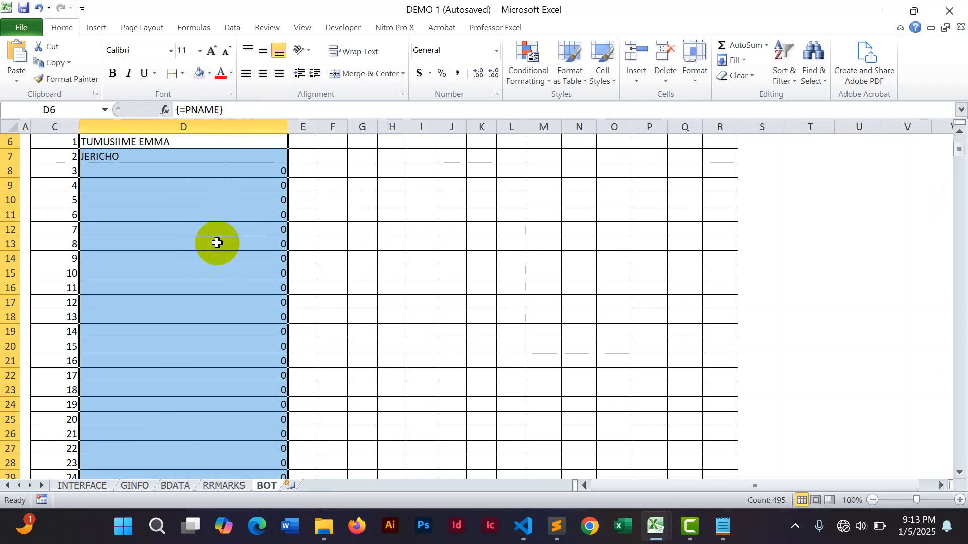
Try to delete the array results in D8:D500.
click(157, 229)
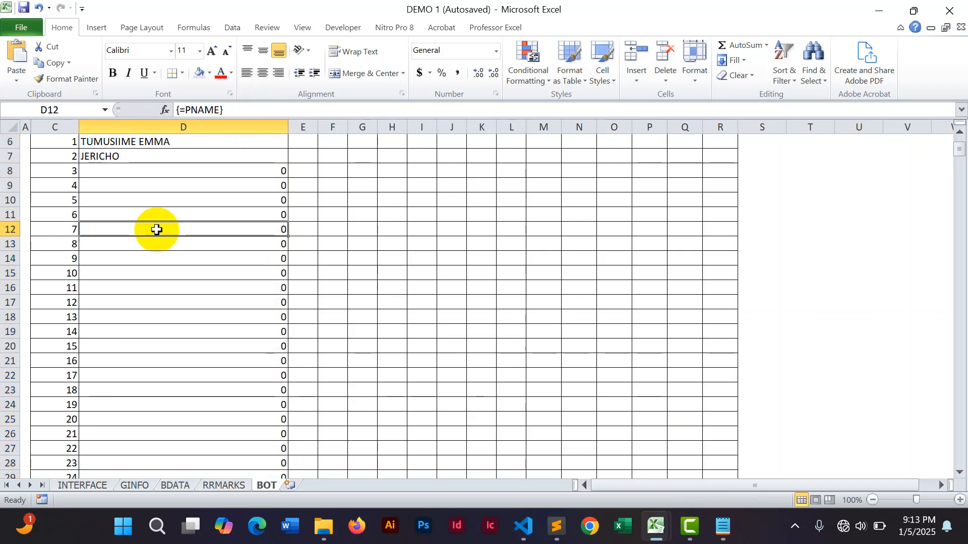
click(163, 170)
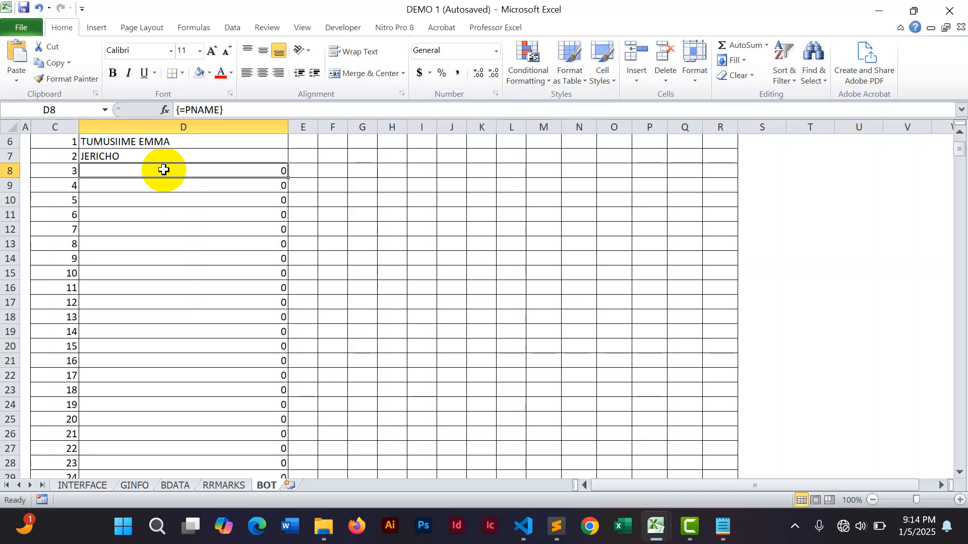
drag(163, 170, 202, 419)
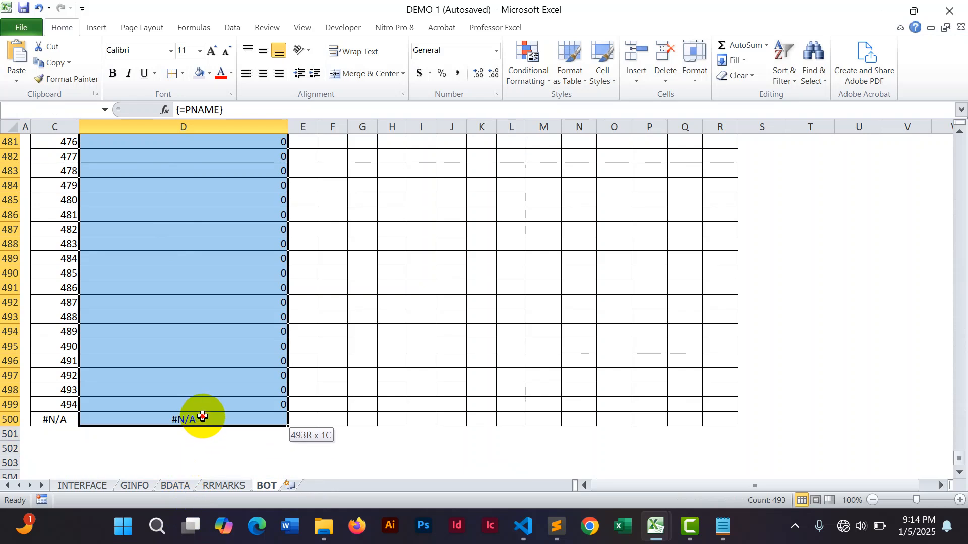
key(Delete)
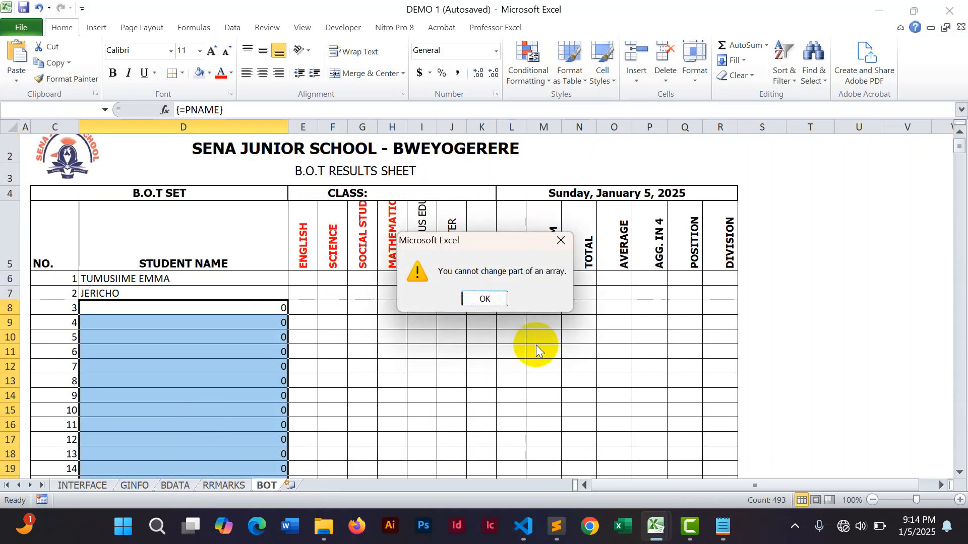
click(486, 296)
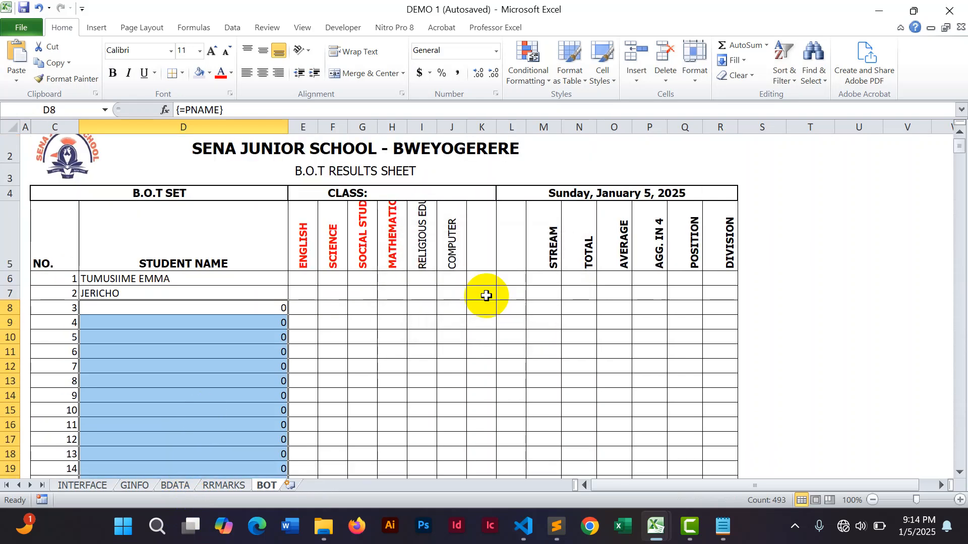
Enlarge rows 2 and 3 and reposition the school logo within the header.
click(177, 313)
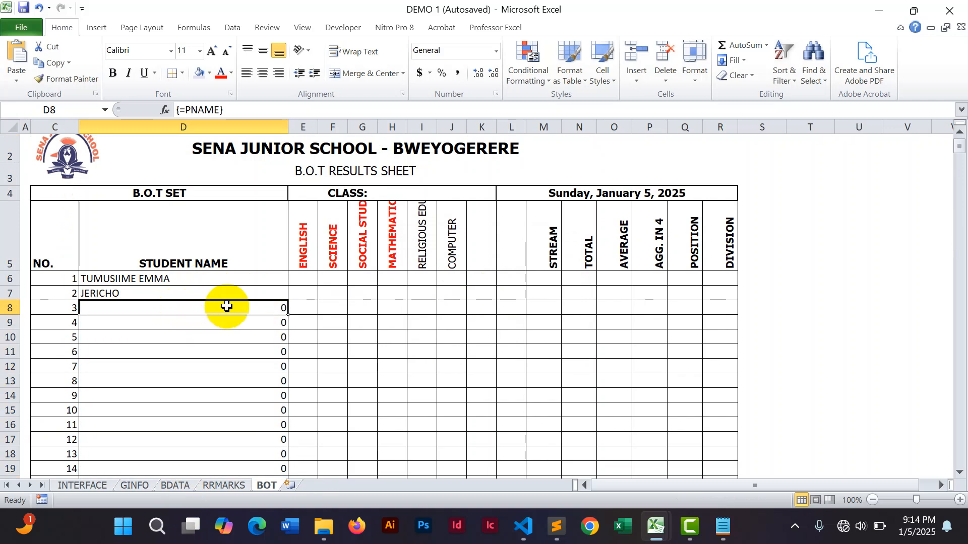
click(76, 160)
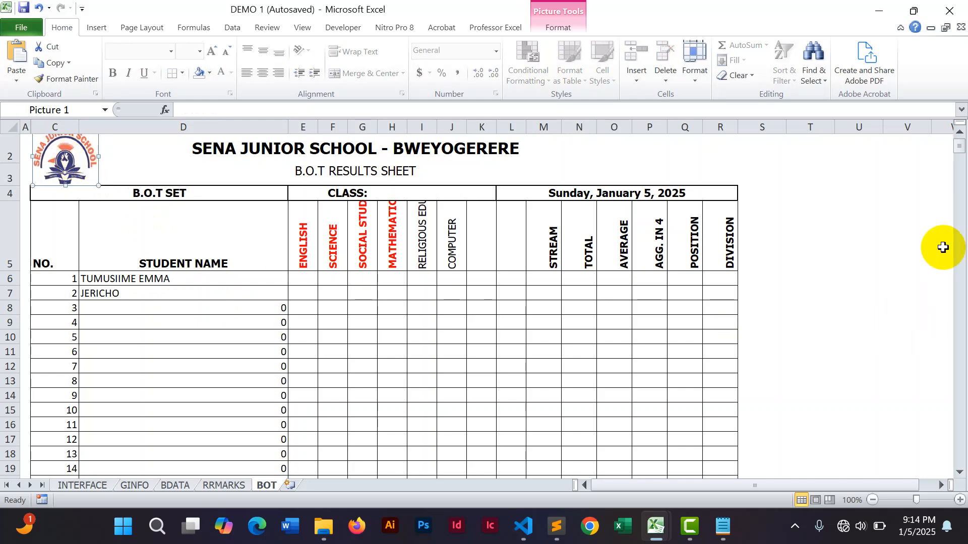
drag(6, 165, 6, 170)
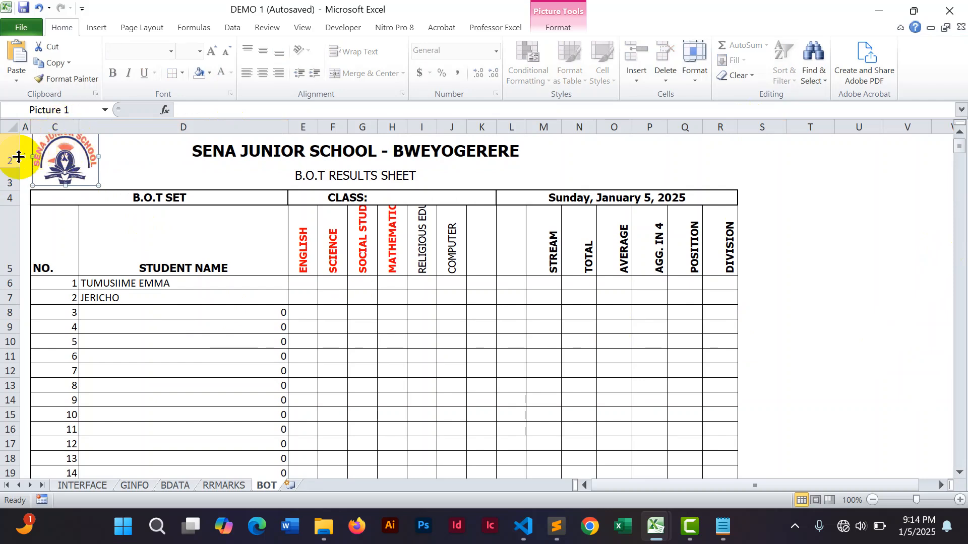
drag(7, 187, 6, 197)
drag(69, 153, 71, 165)
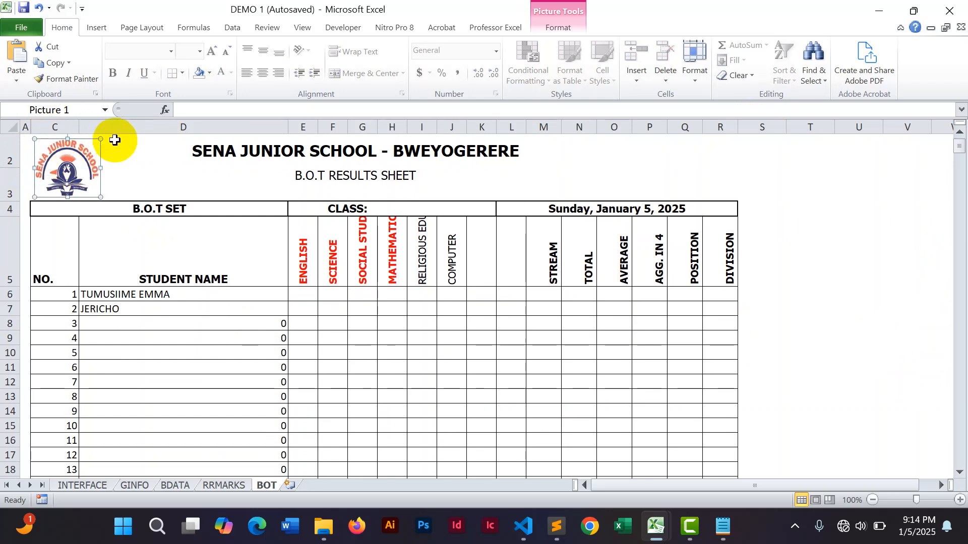
click(846, 243)
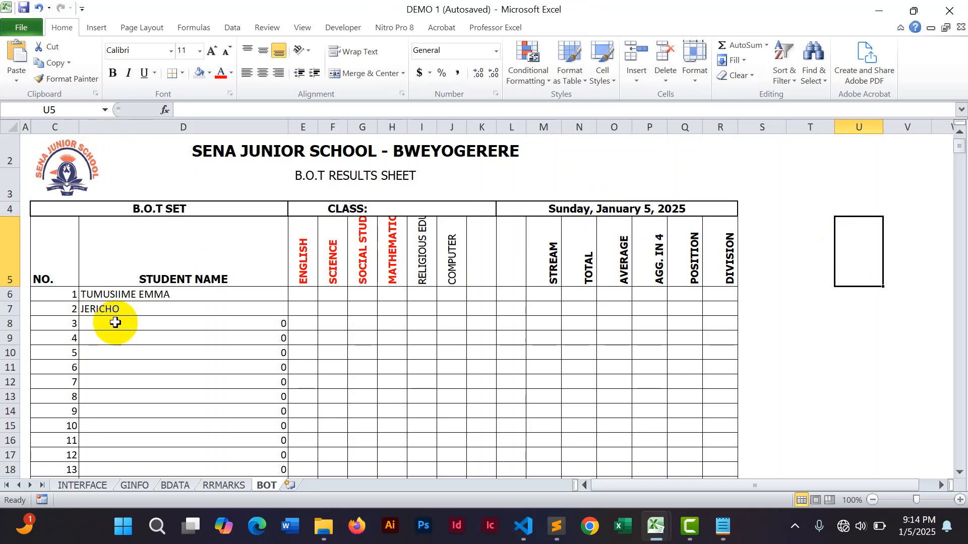
Try to delete the contents of D8.
click(222, 324)
key(Delete)
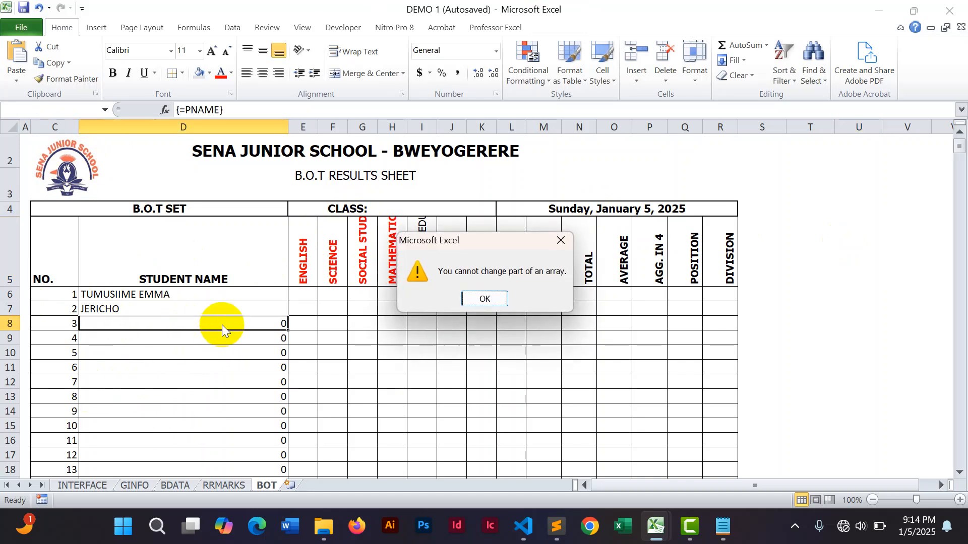
click(491, 297)
Inspect the array-formula cells down the student name column.
click(157, 353)
click(180, 383)
click(166, 412)
click(158, 426)
click(166, 357)
click(162, 336)
click(162, 323)
click(159, 359)
click(159, 396)
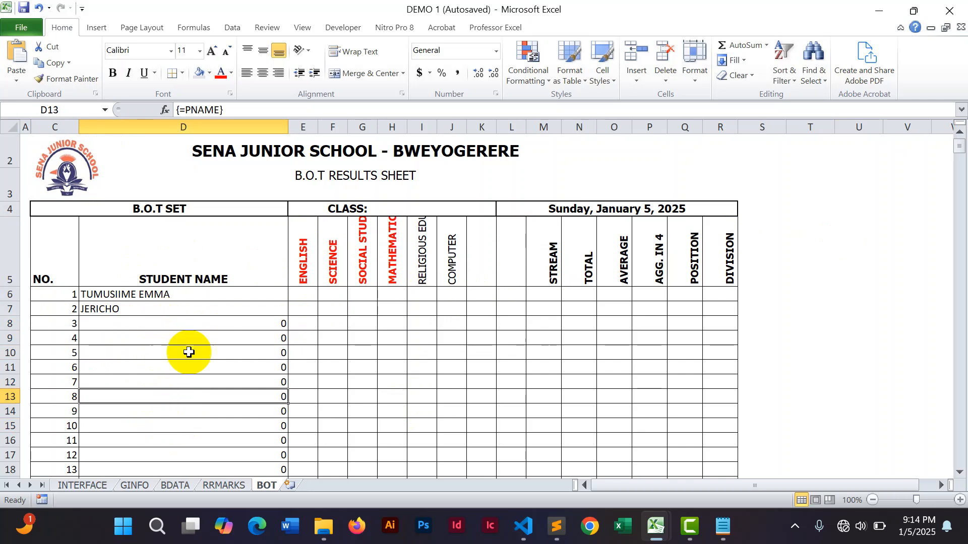
Examine the student name column on the BDATA sheet, selecting its empty cells down to row 500.
click(174, 484)
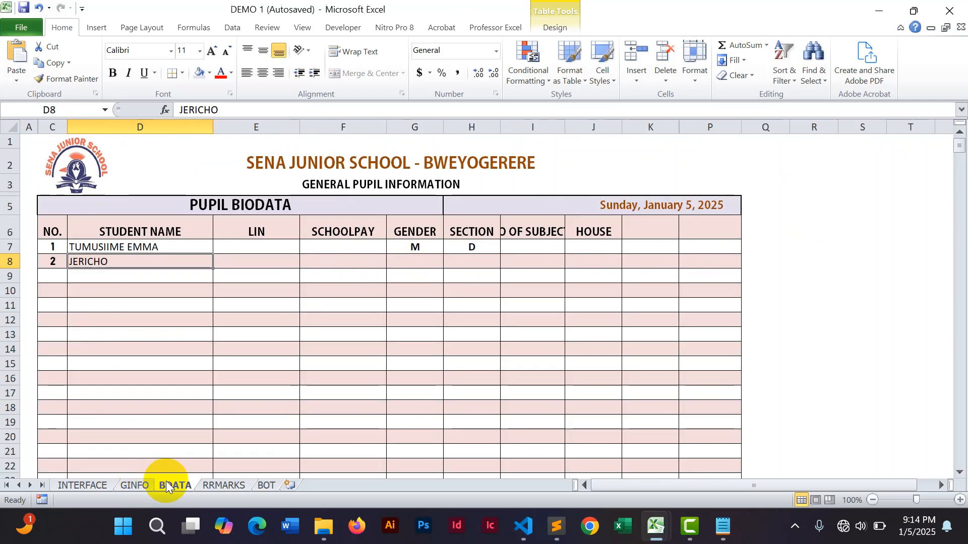
click(141, 276)
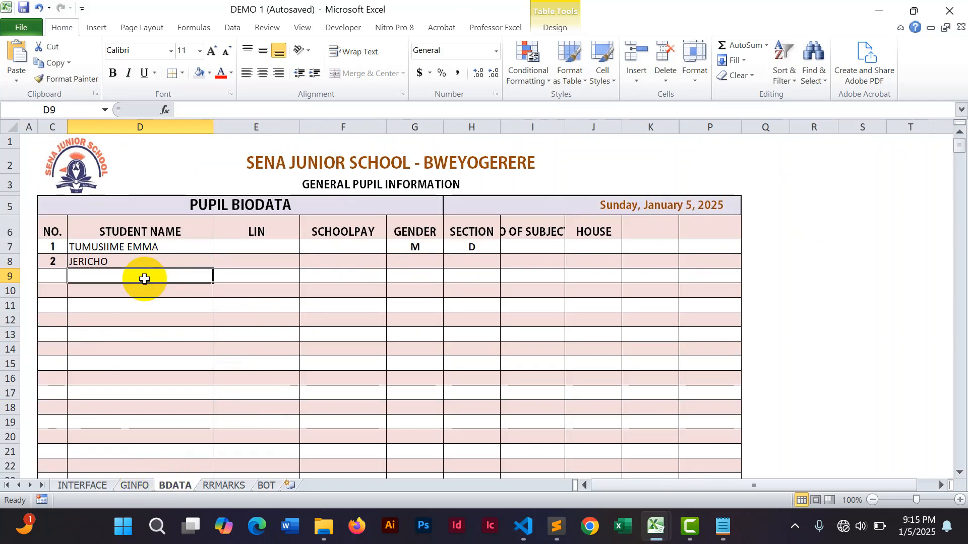
click(128, 258)
click(126, 246)
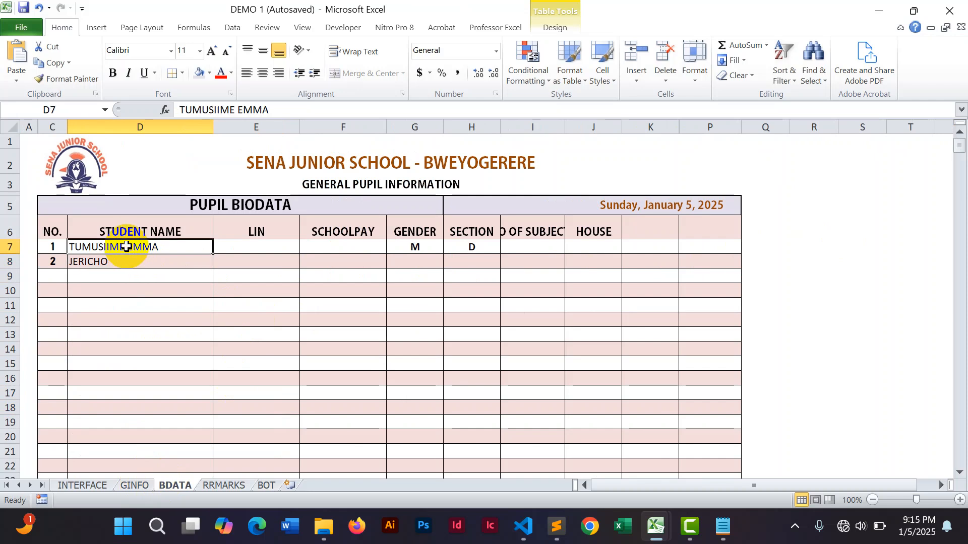
click(113, 275)
click(108, 292)
click(102, 308)
click(98, 325)
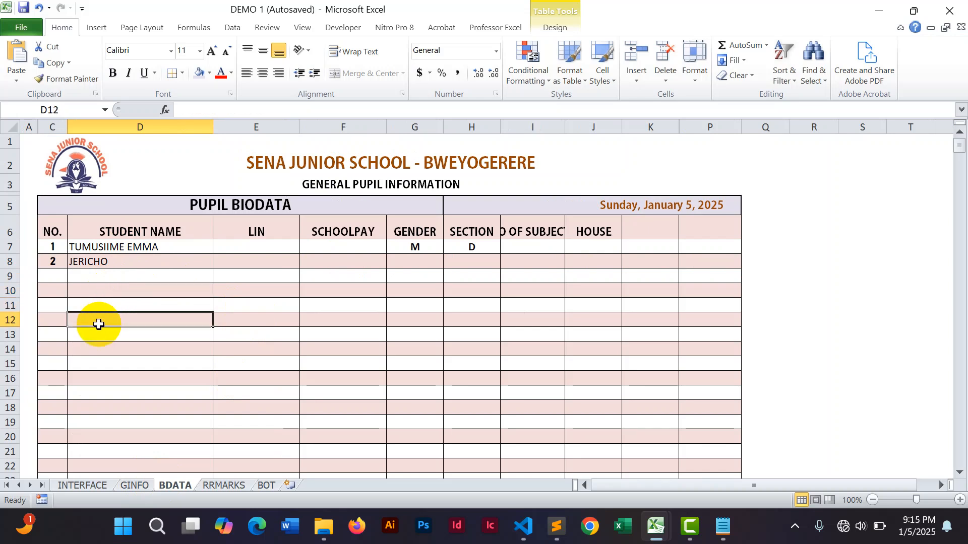
click(98, 333)
click(97, 344)
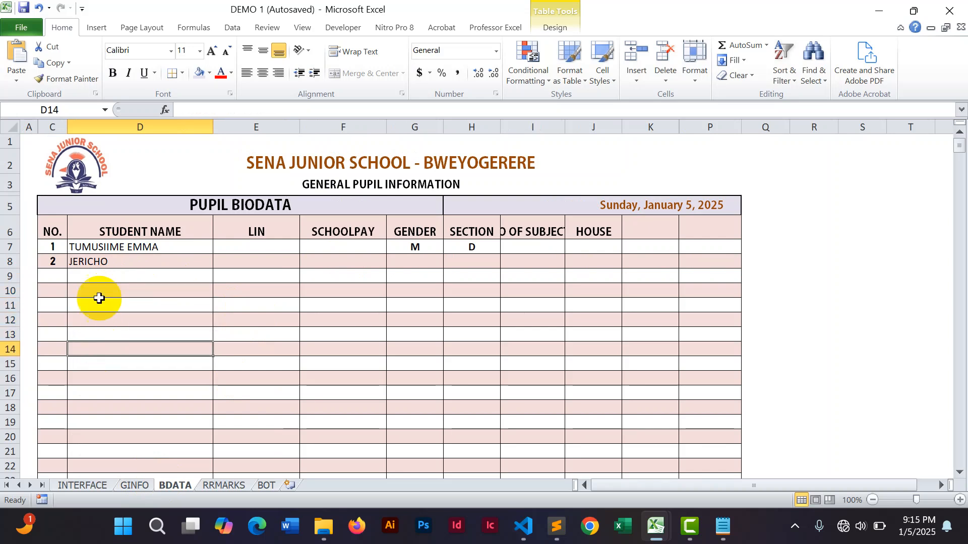
drag(97, 275, 148, 407)
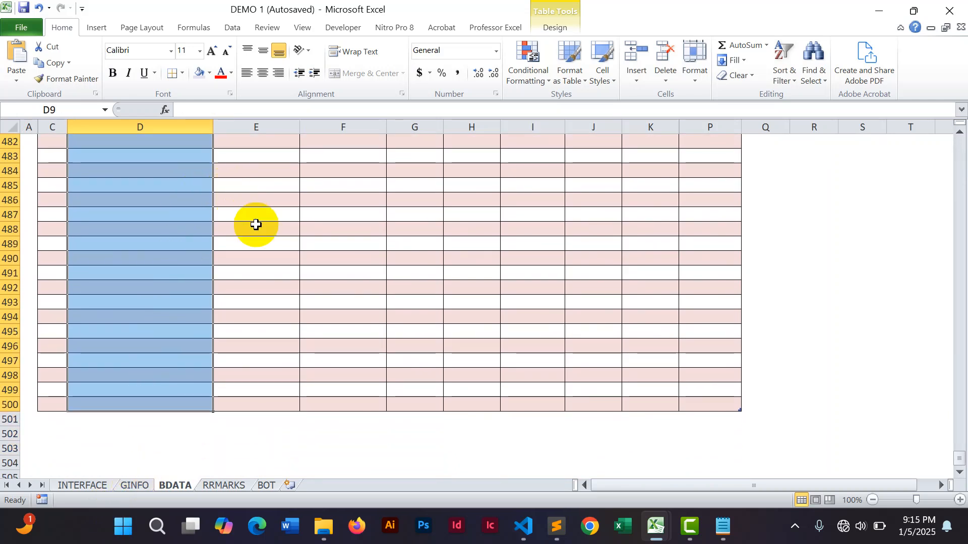
click(552, 28)
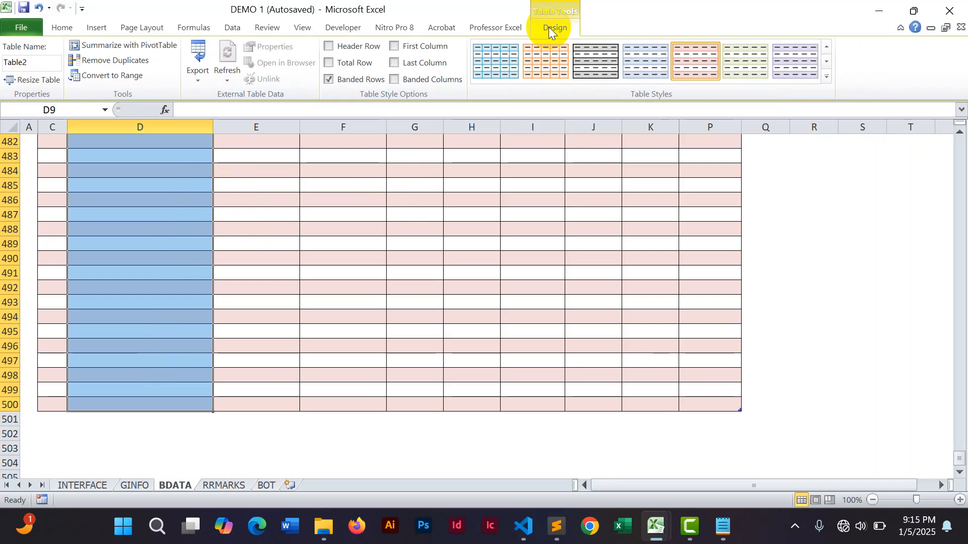
click(841, 301)
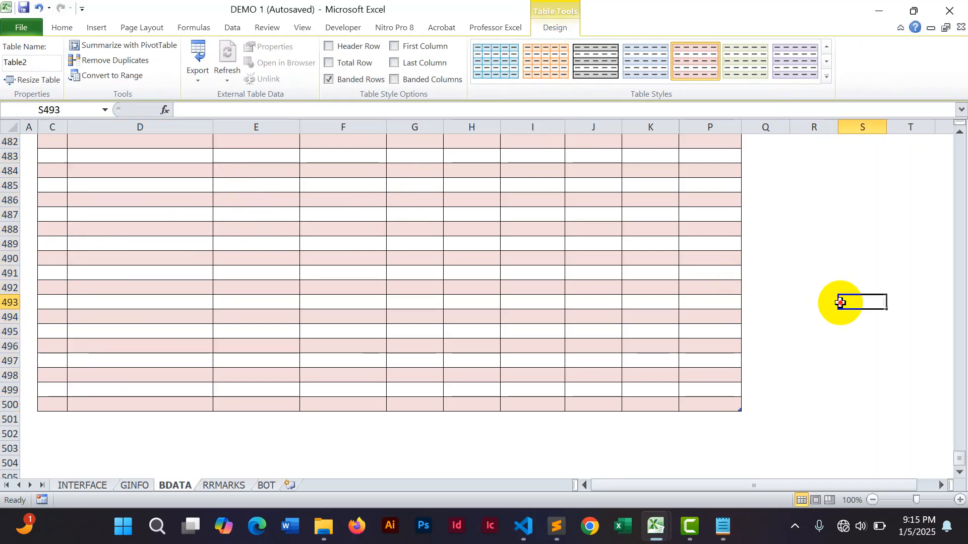
Center-align the STREAM, TOTAL, AVERAGE, AGG. IN 4, POSITION and DIVISION headers in M5:R5 on the BOT sheet.
click(266, 485)
click(841, 308)
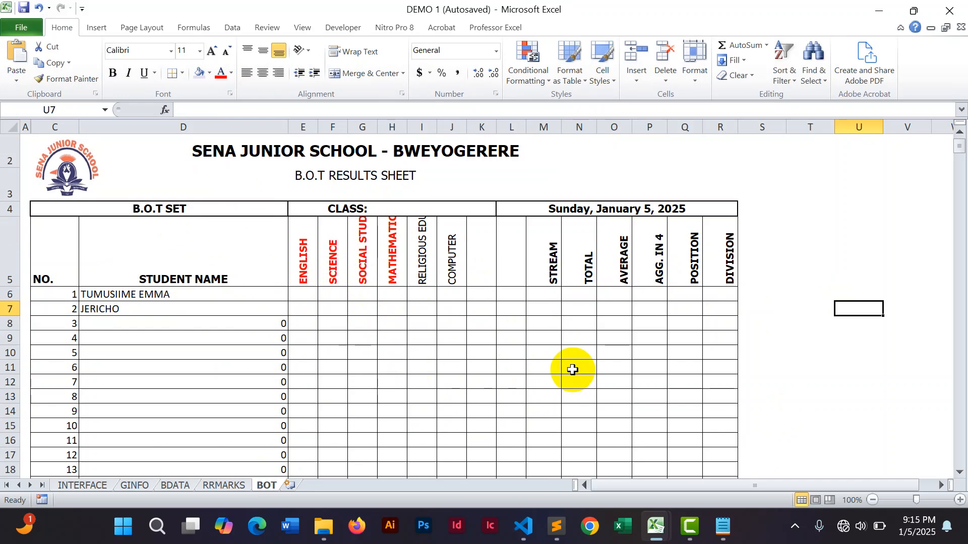
click(543, 261)
drag(542, 261, 716, 272)
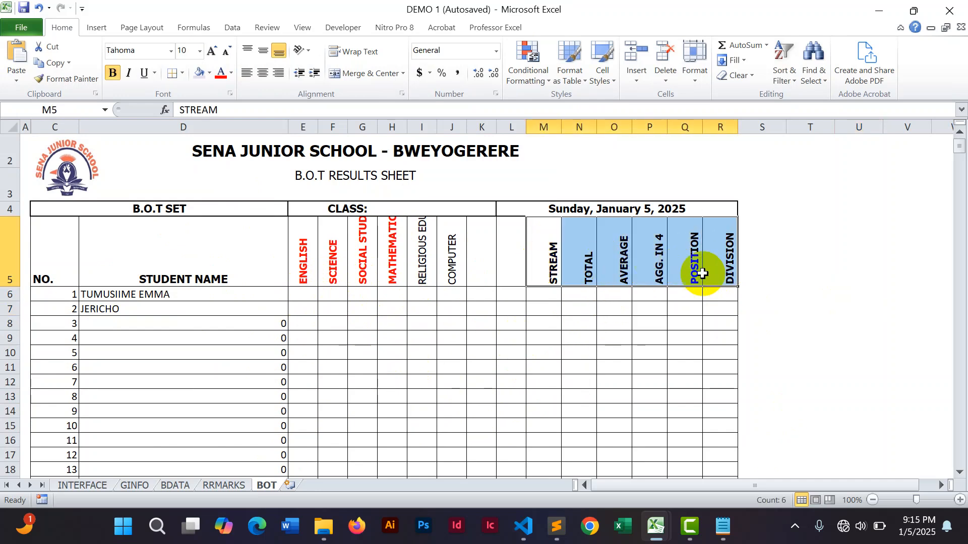
click(263, 74)
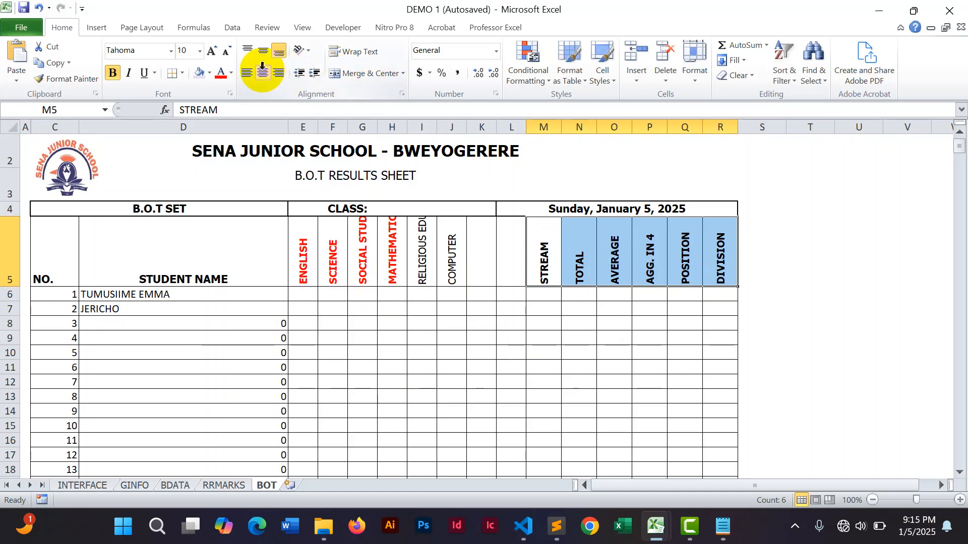
click(817, 268)
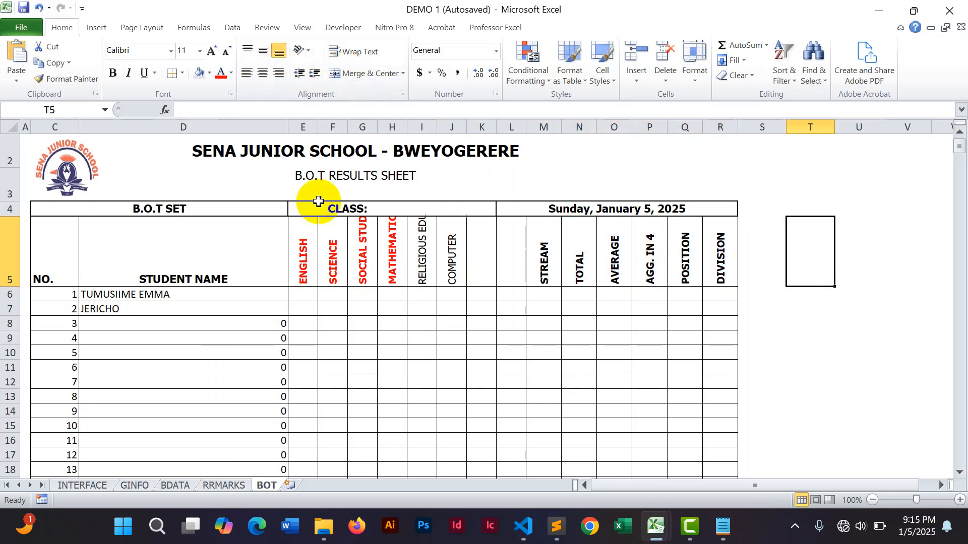